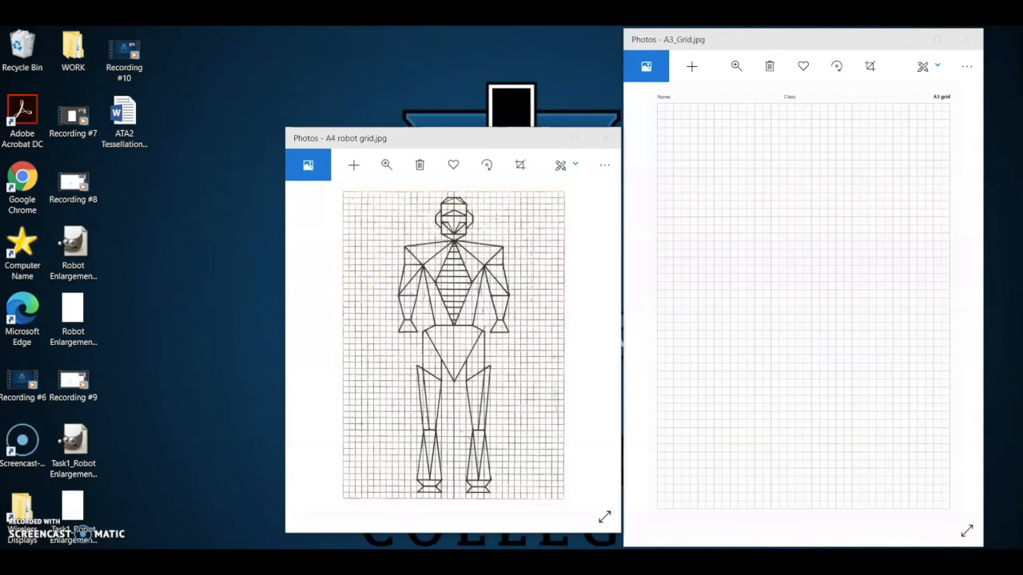
- Find and launch GIMP 2.10.18, and dismiss its new-version notice
key(super+s)
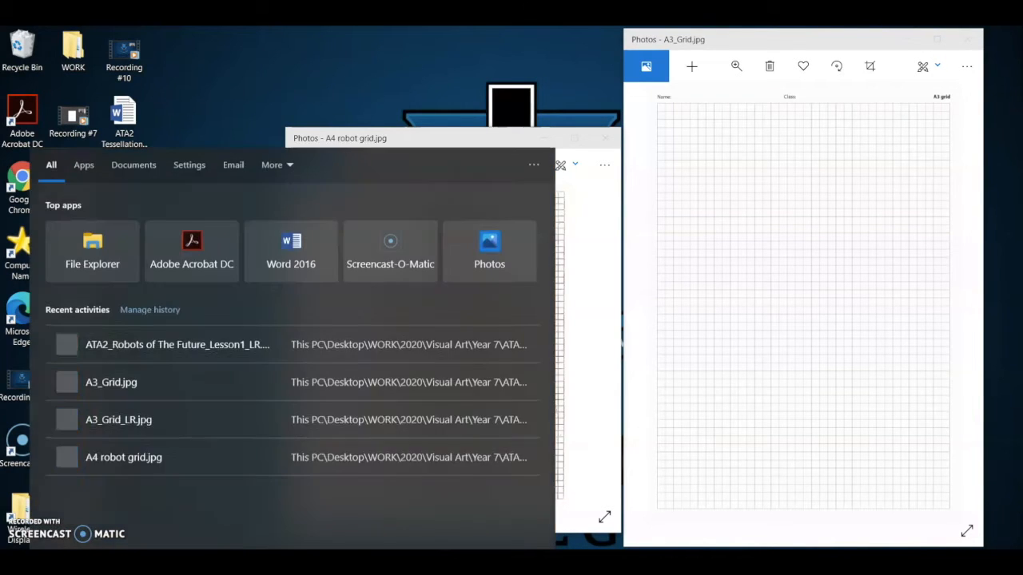
text(gimp)
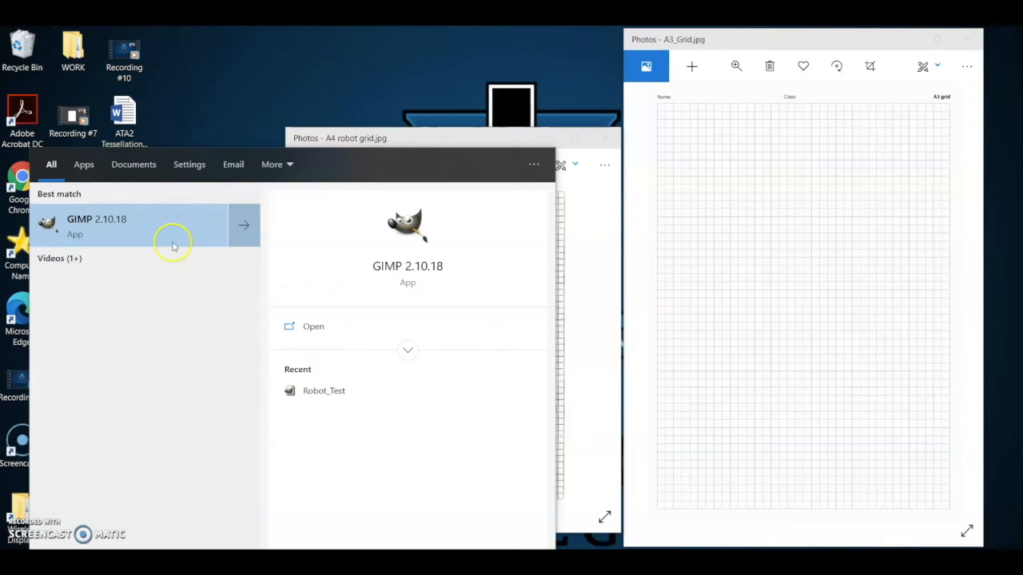
click(128, 217)
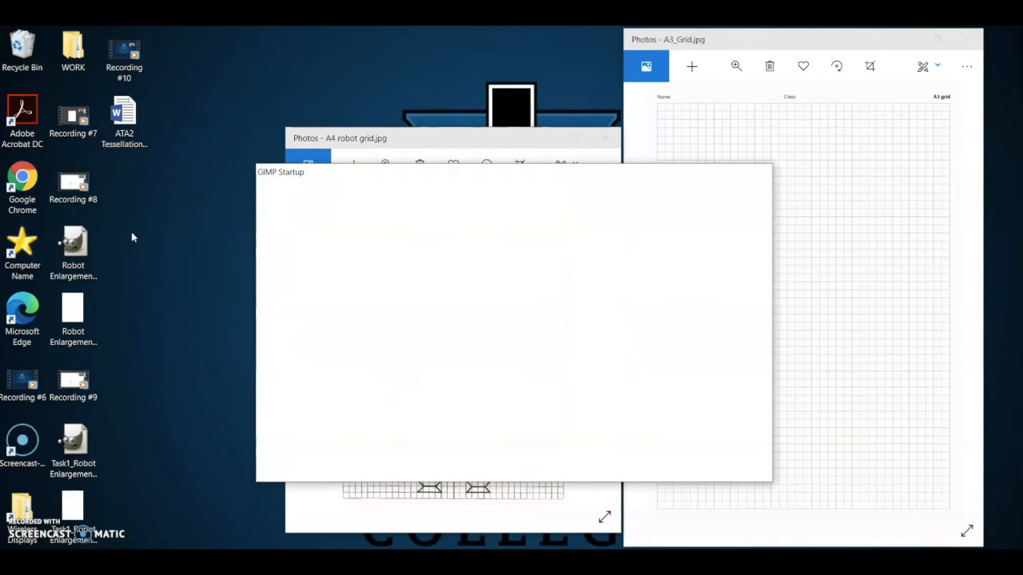
click(124, 239)
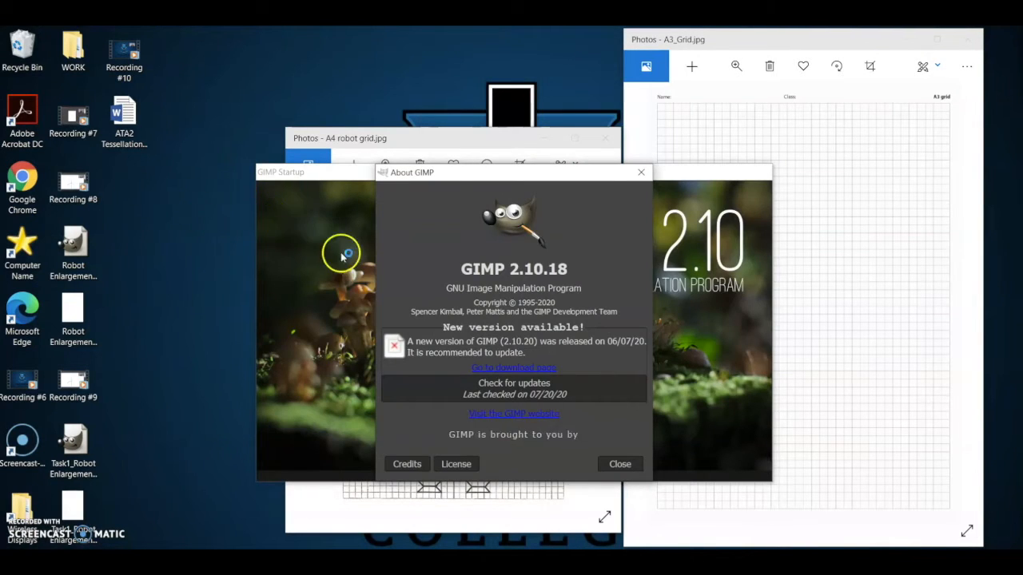
click(632, 464)
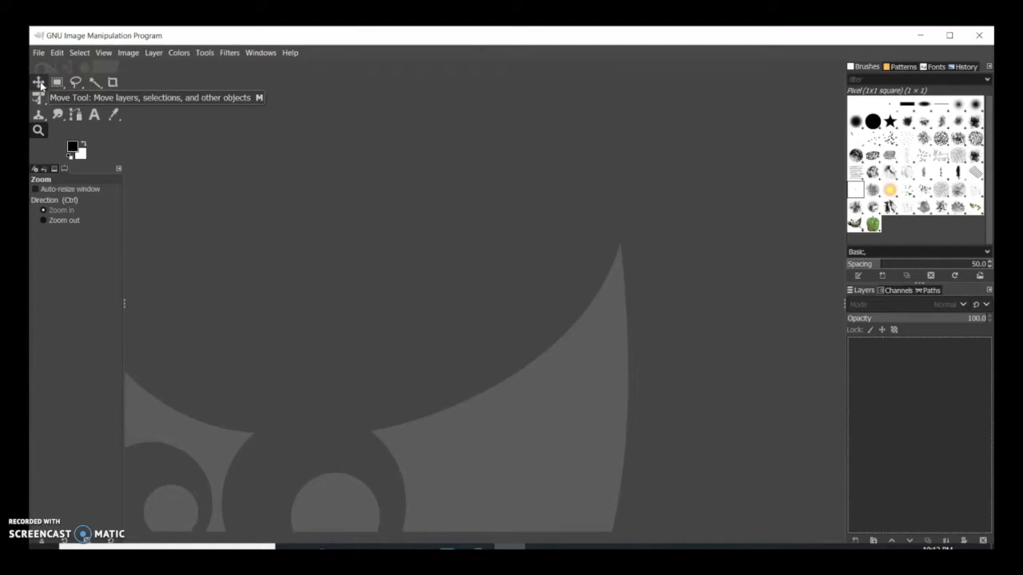
- Activate the Move, Paths and Eraser tools in turn to look at their options
click(39, 84)
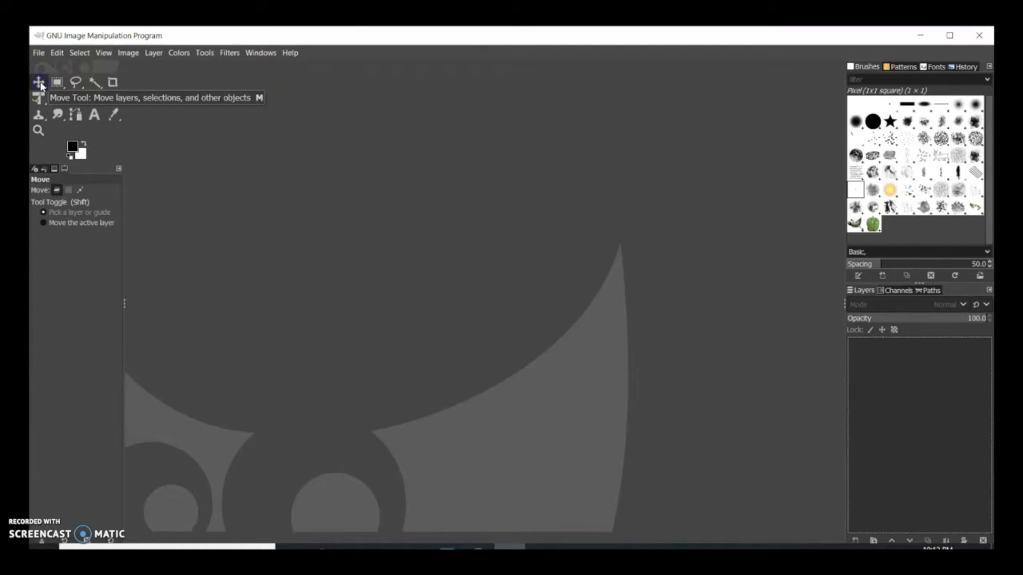
click(76, 116)
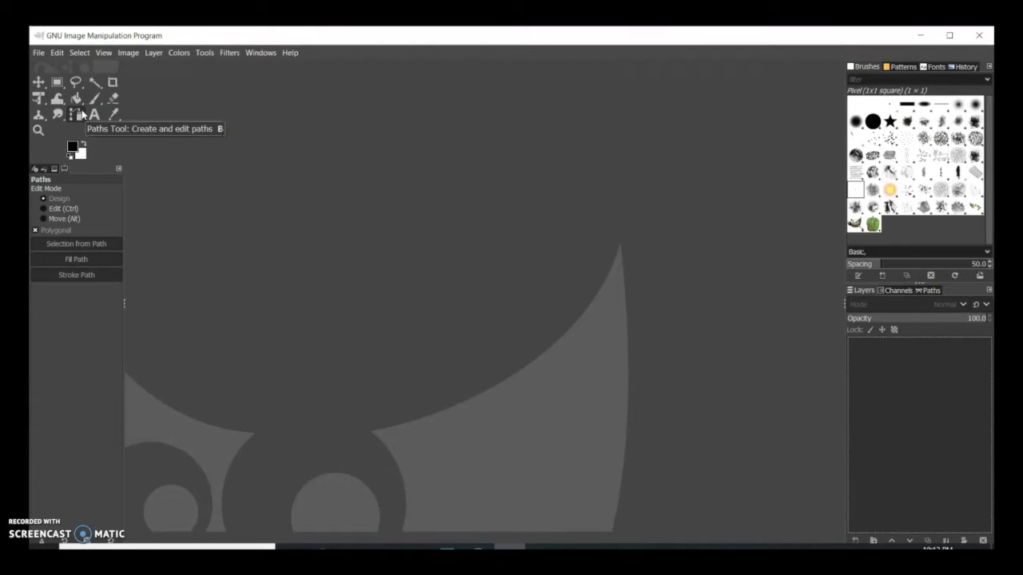
click(114, 102)
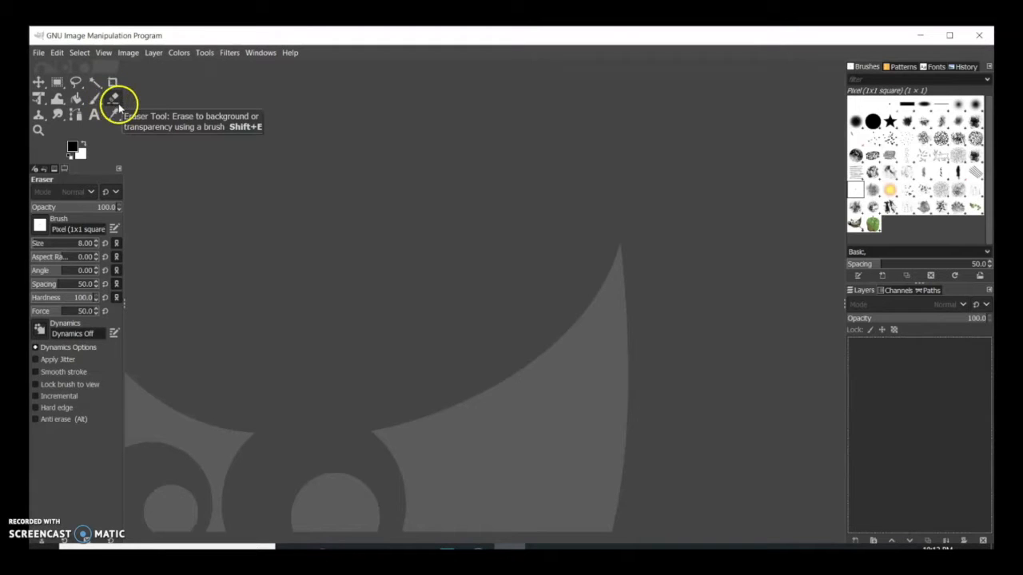
- Create a new image from the A3 (300 ppi) template, accepting the large image size
click(38, 52)
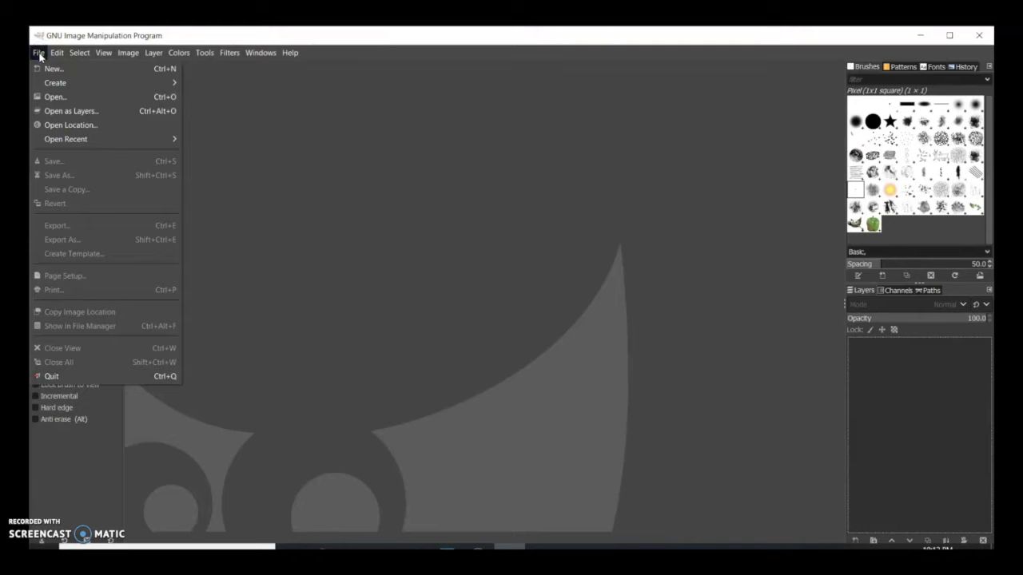
click(53, 67)
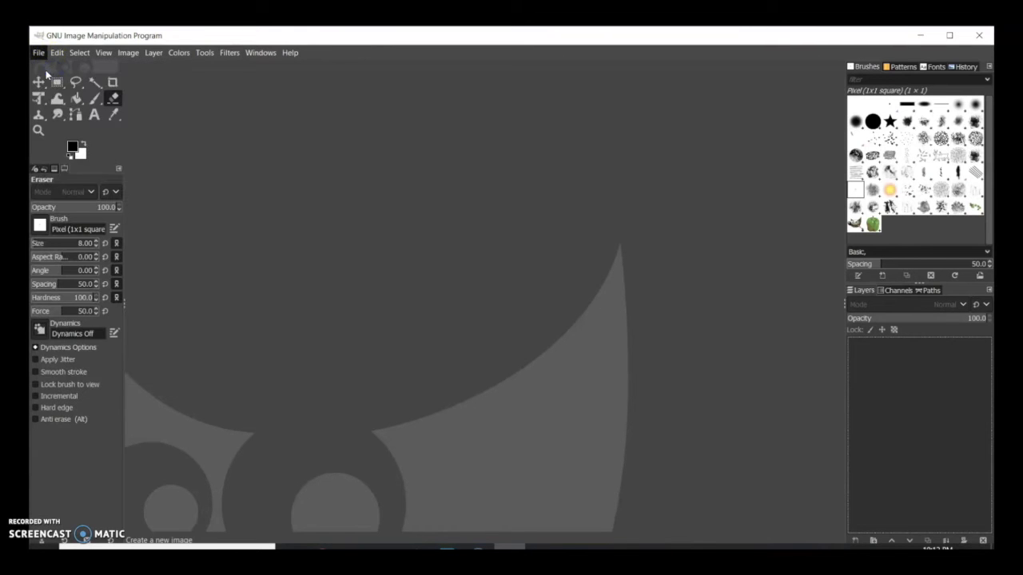
click(91, 61)
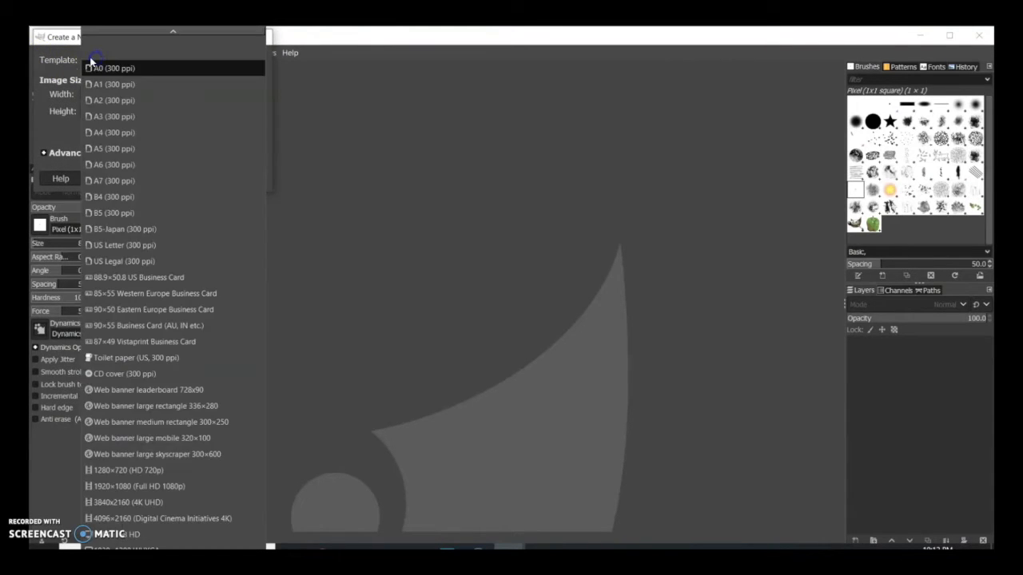
click(116, 117)
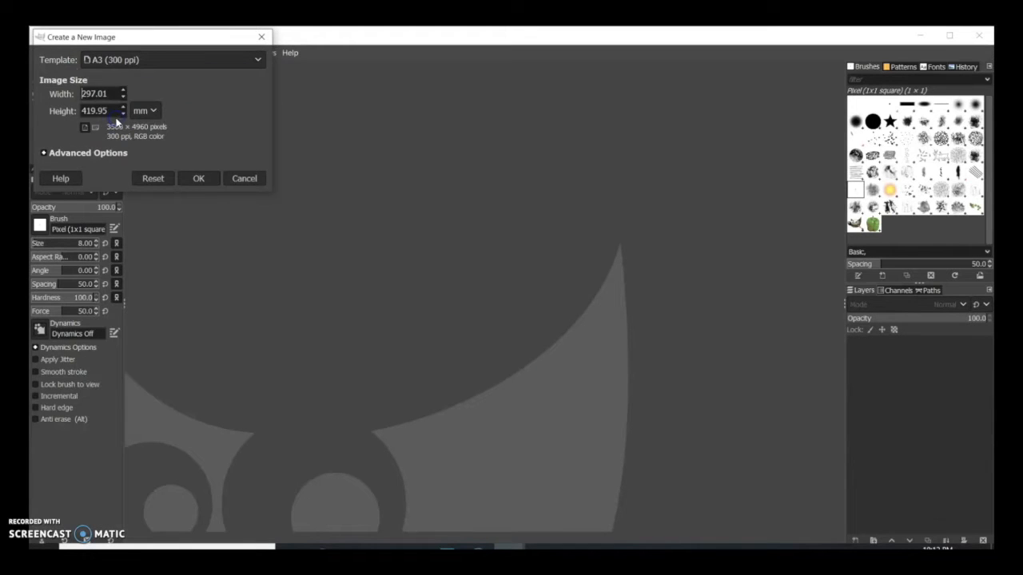
click(198, 181)
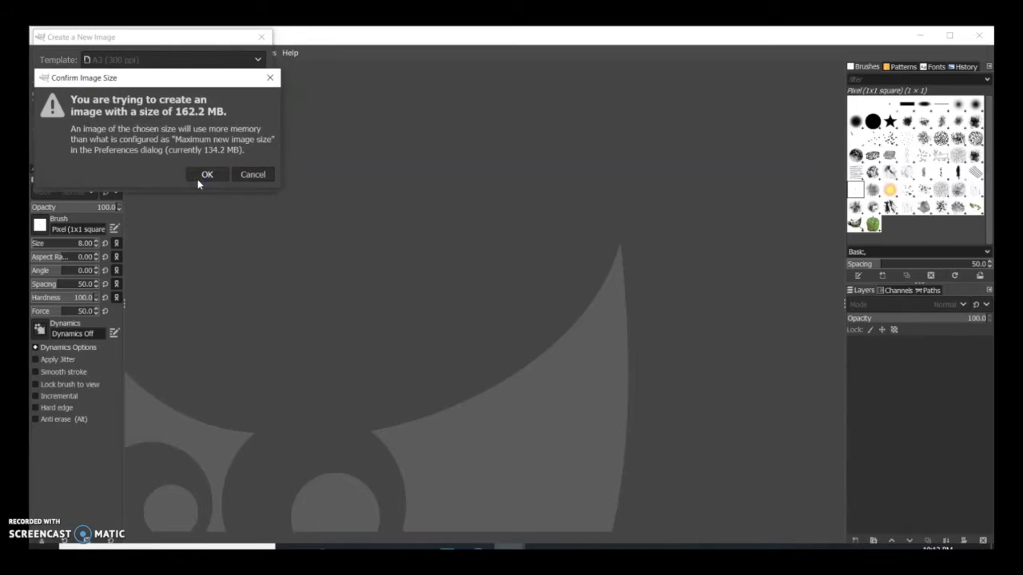
click(206, 176)
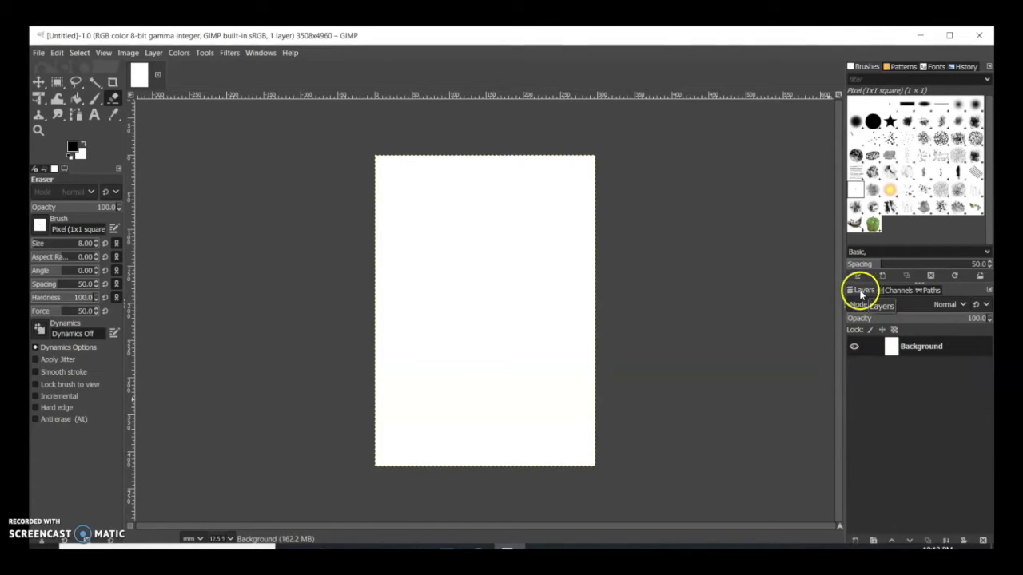
click(896, 374)
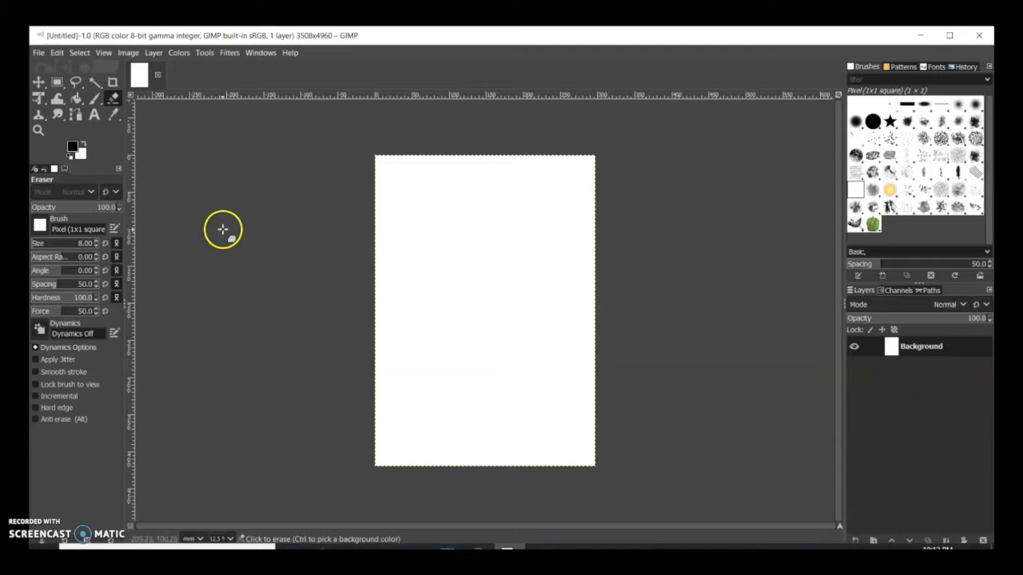
- Start saving the blank image under a new name and choose the Desktop as the destination folder
click(37, 53)
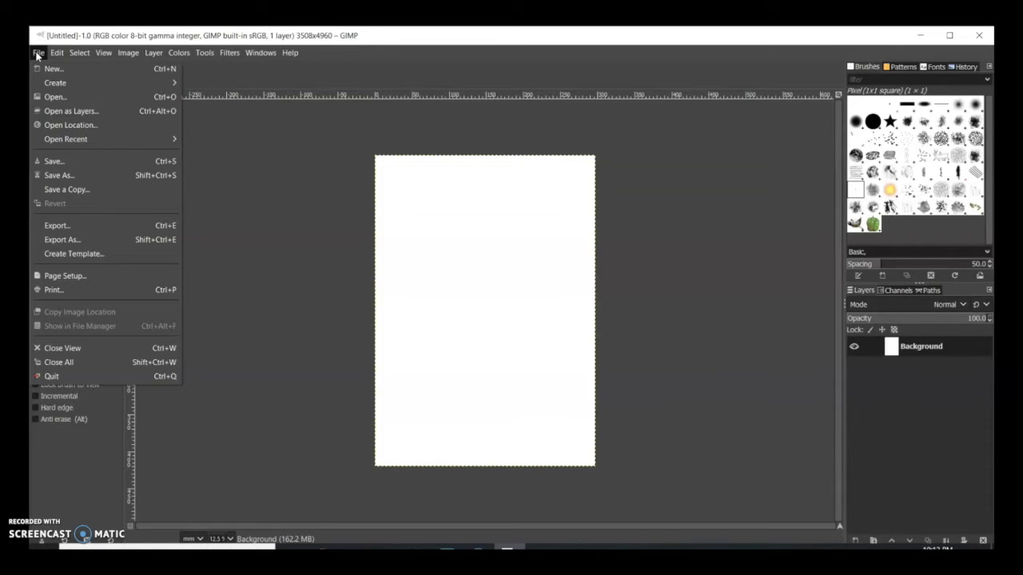
click(60, 178)
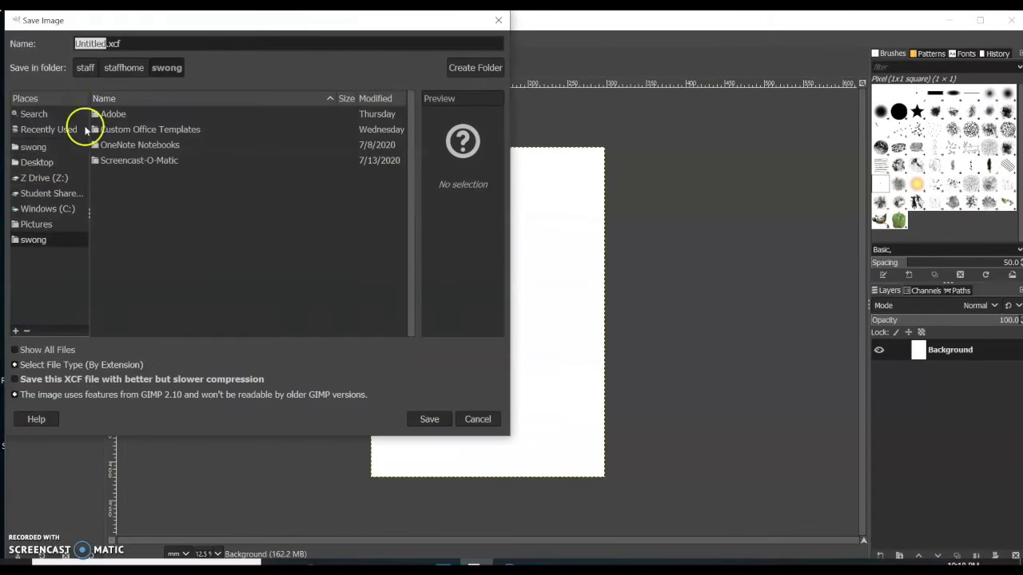
click(43, 164)
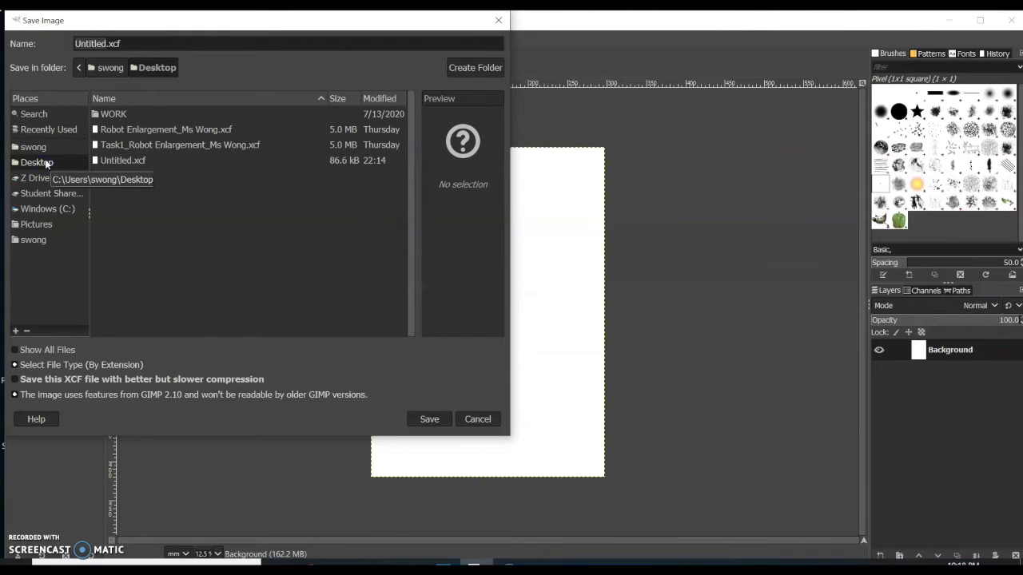
- Name the file "Task1_Robot Enlargement_" followed by the teacher's title and surname, keeping the .xcf extension
click(104, 43)
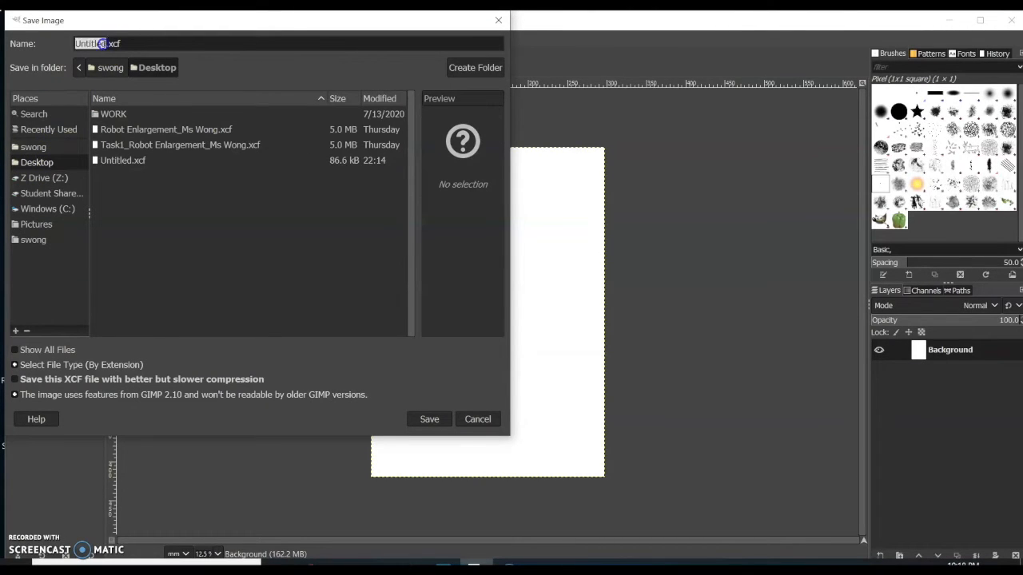
drag(105, 43, 72, 44)
text(Task1)
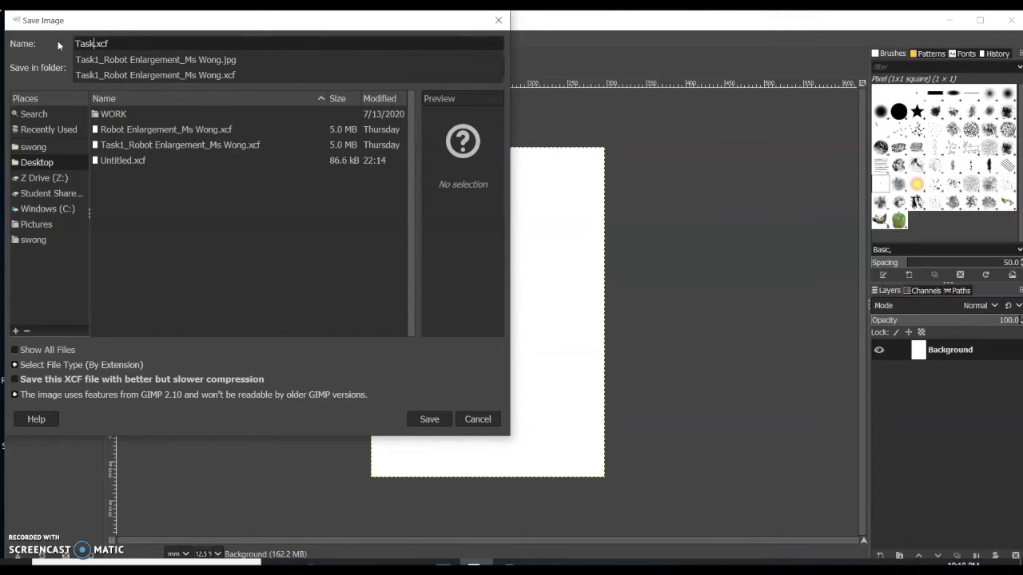
text(_Rob)
text(ot )
text(E)
text(nka)
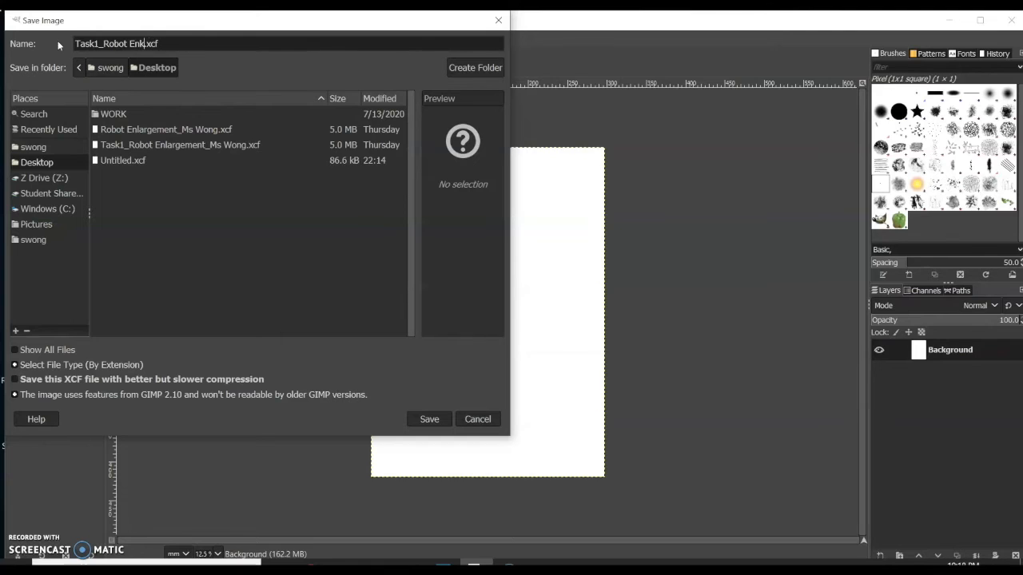
key(BackSpace)
key(BackSpace)
text(largemen)
text(t)
text(_MsW)
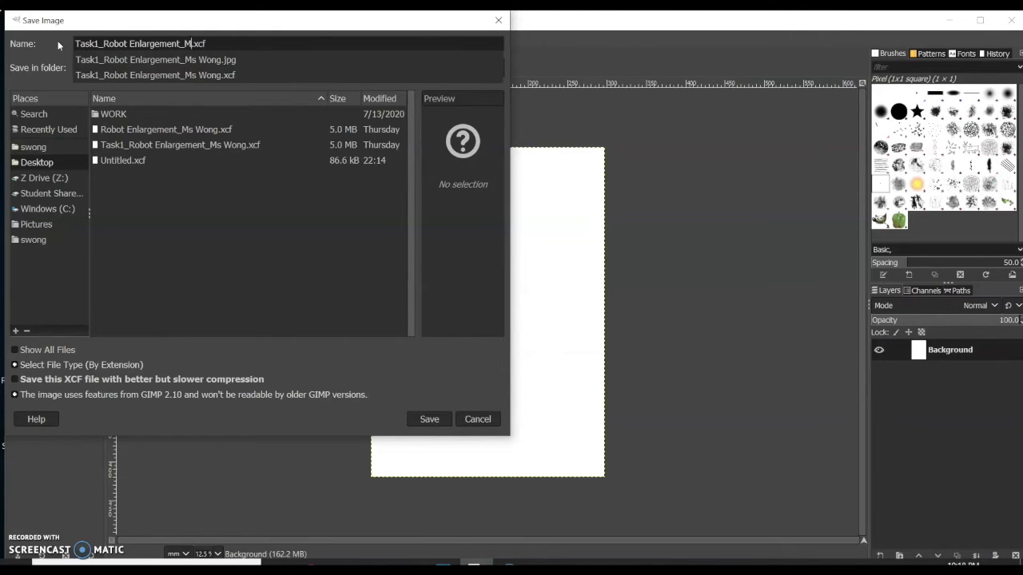
text(ong)
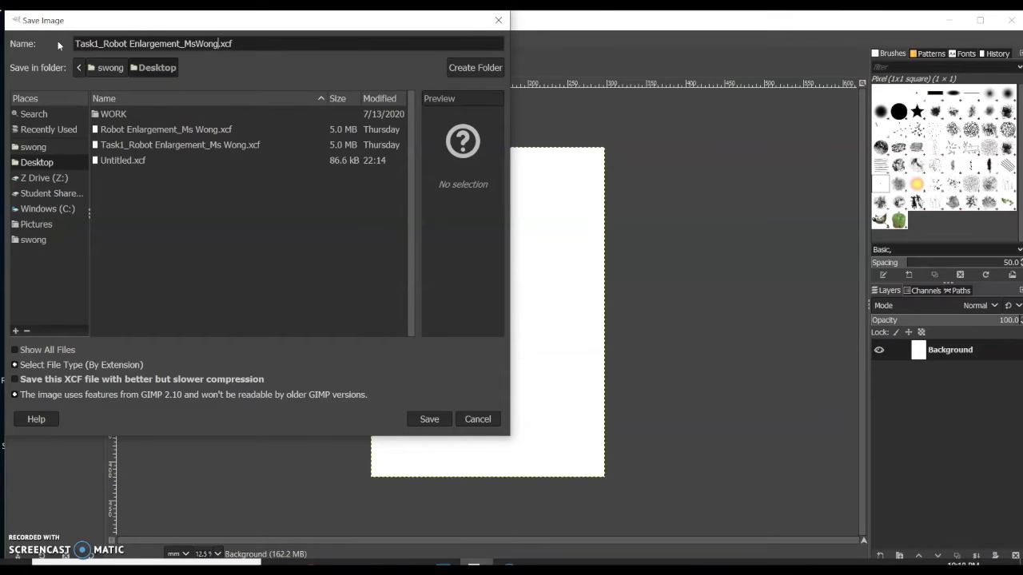
- Insert an initial before the surname in the file name and save the image as an XCF file
click(197, 47)
text(N)
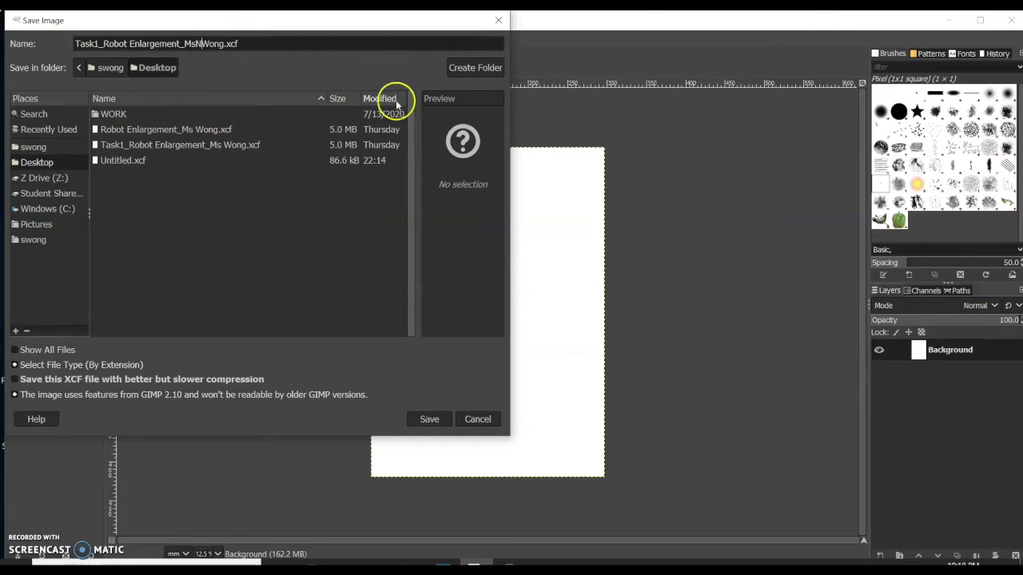
double_click(254, 39)
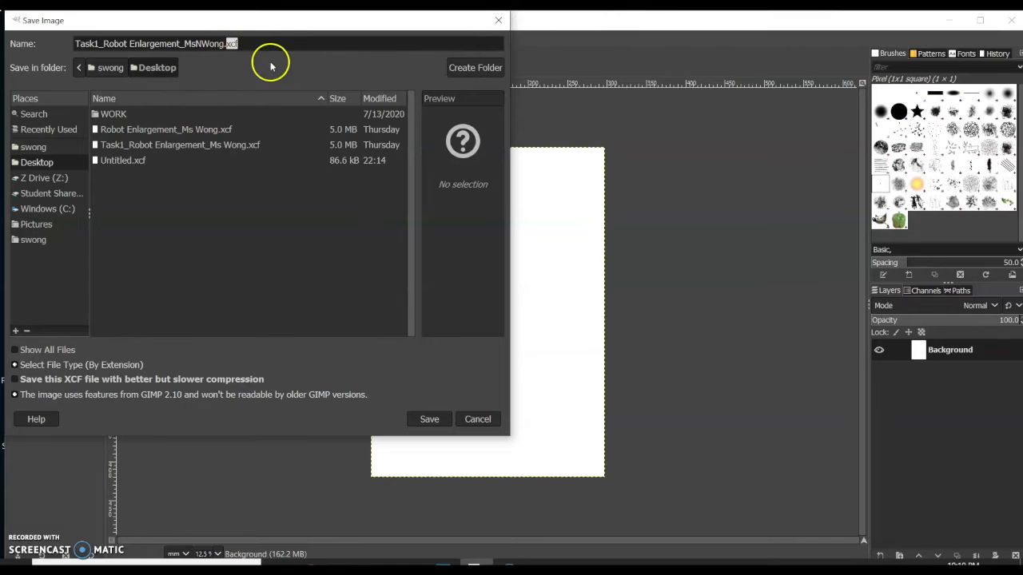
click(305, 44)
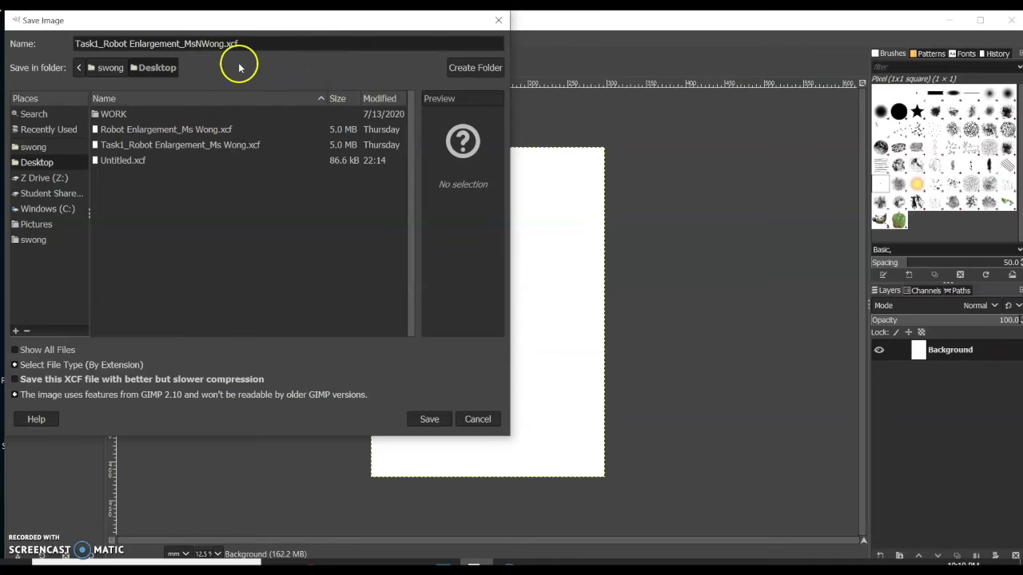
click(435, 420)
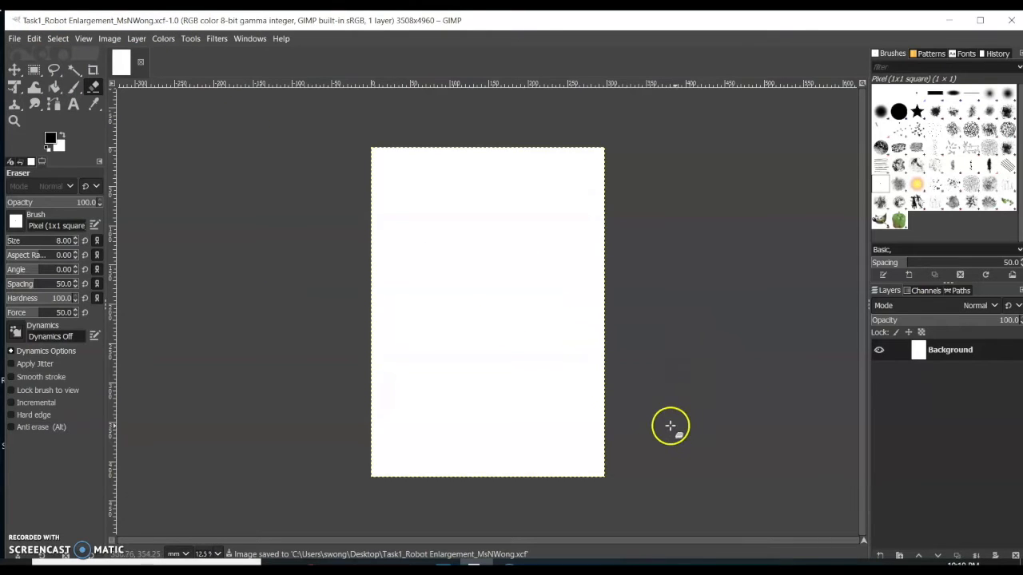
- Save the current image again under its existing file name
click(15, 38)
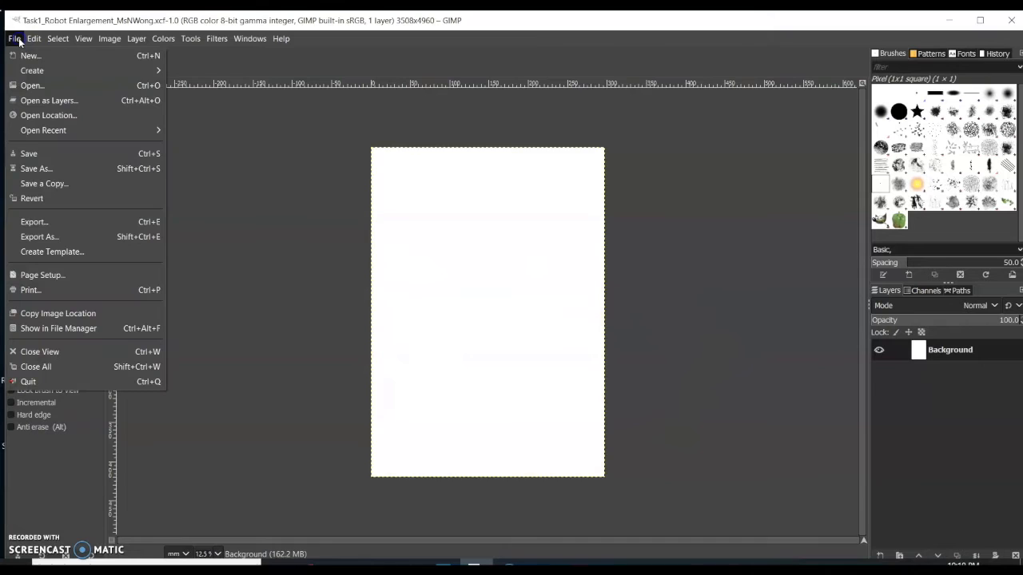
click(53, 156)
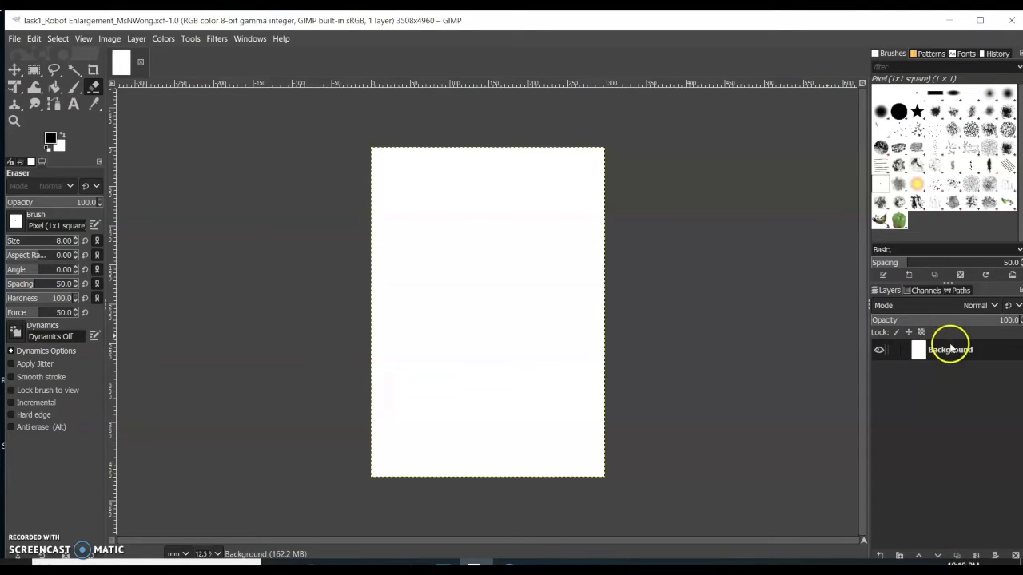
- Open A3_Grid.jpg as a new layer from the Desktop folder WORK/2020/Visual Art/Year 7/ATA 2 Robots of the Future
click(14, 39)
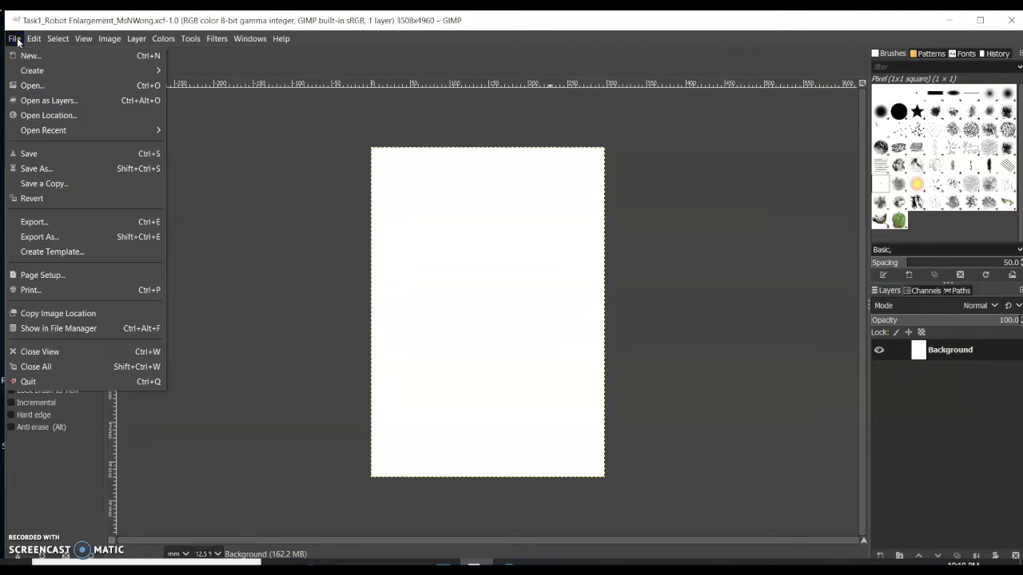
click(47, 102)
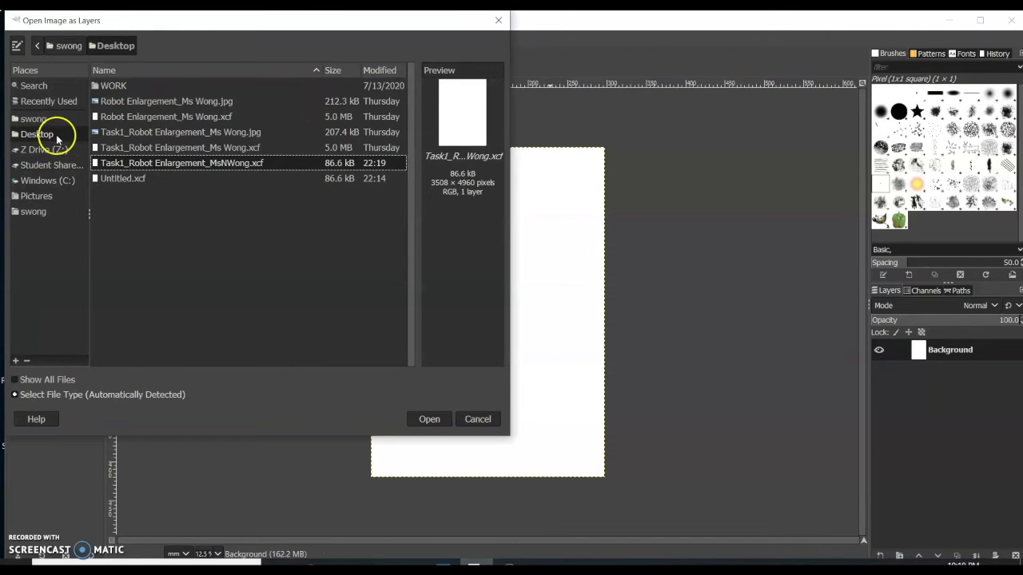
double_click(133, 85)
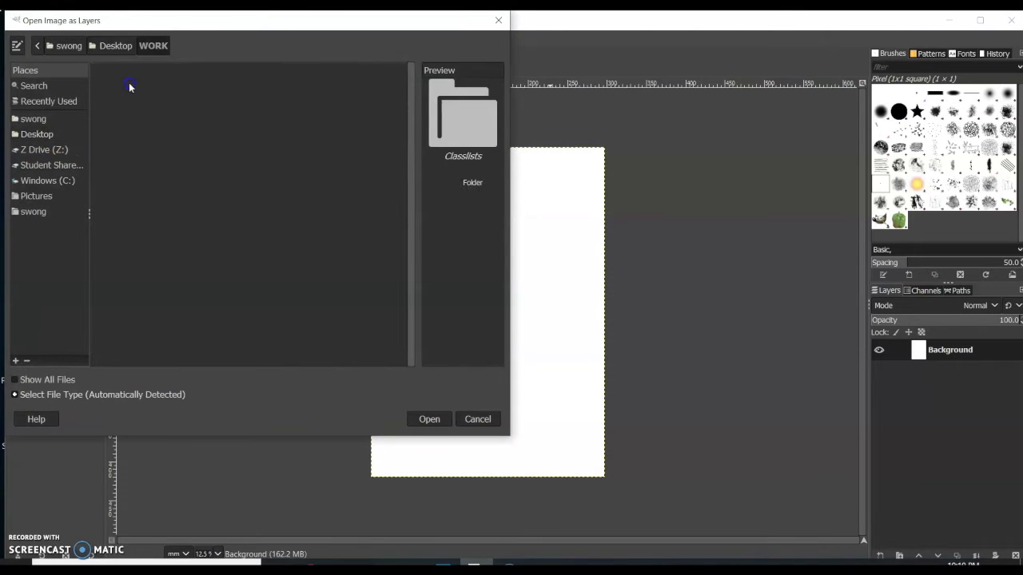
double_click(126, 85)
double_click(139, 164)
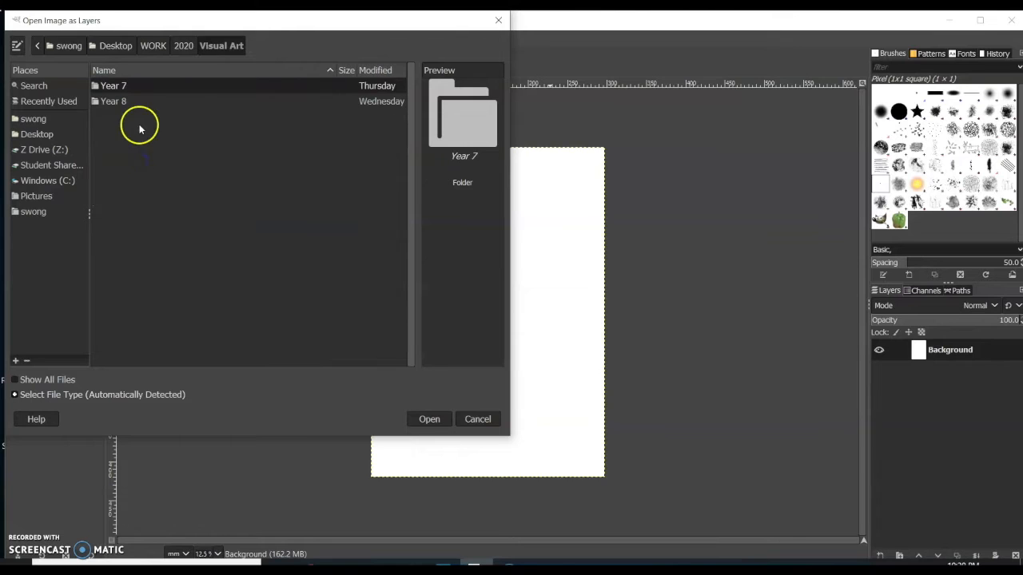
double_click(152, 85)
double_click(147, 116)
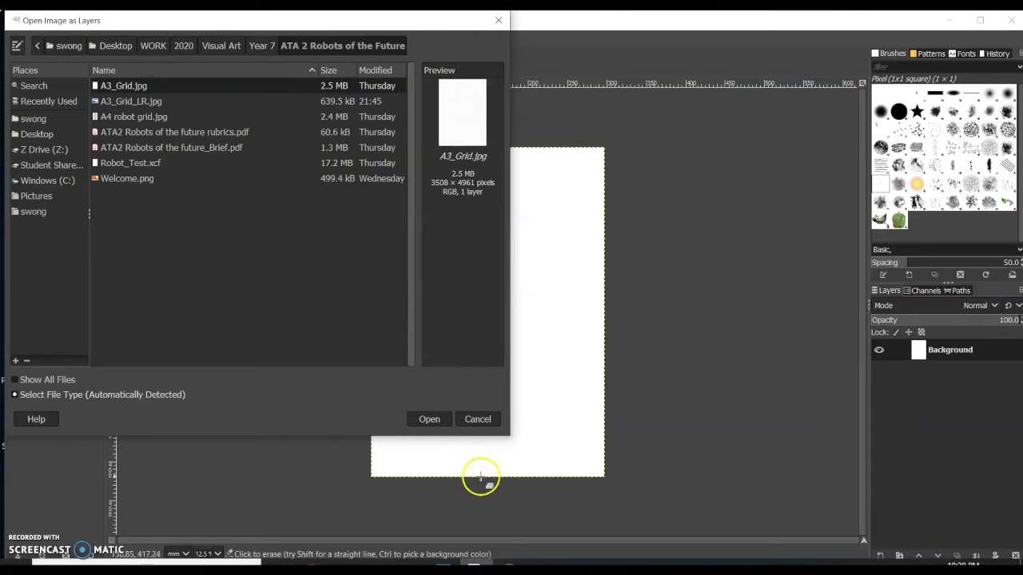
click(442, 425)
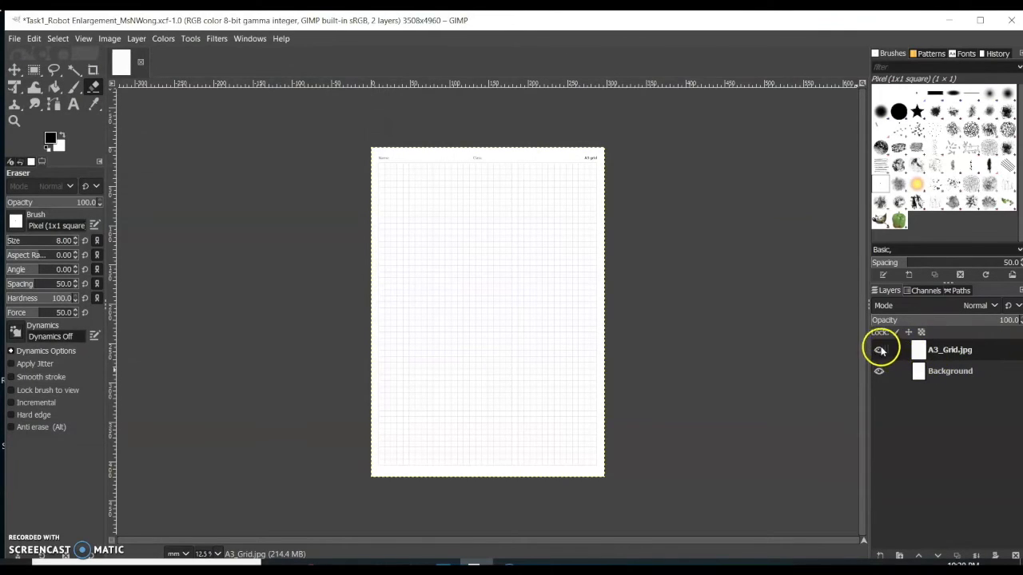
- Hide and show the A3_Grid.jpg layer repeatedly to compare the canvas with and without the grid, leaving the layer shown
click(879, 351)
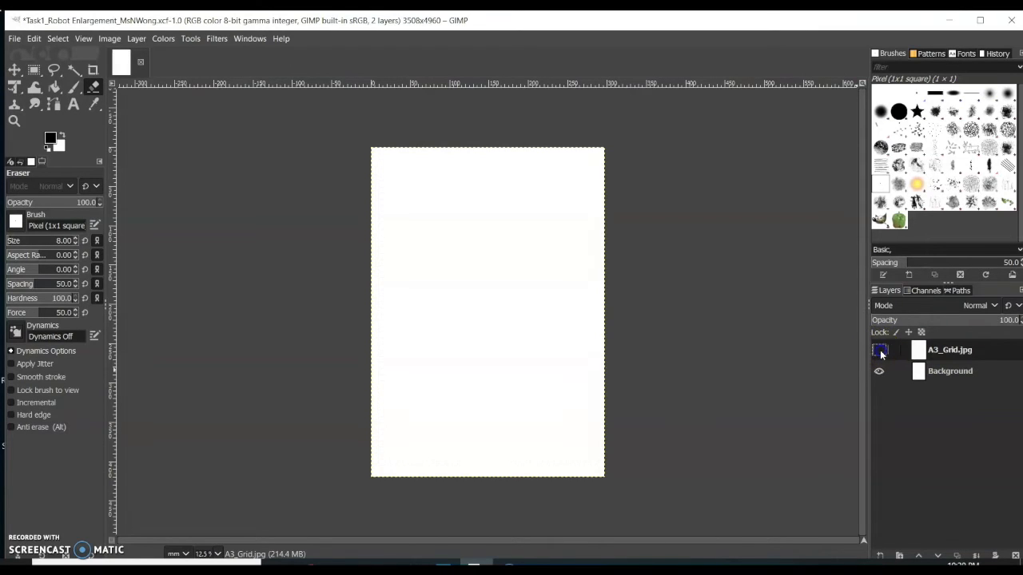
click(879, 351)
click(879, 352)
click(879, 352)
click(880, 352)
click(879, 351)
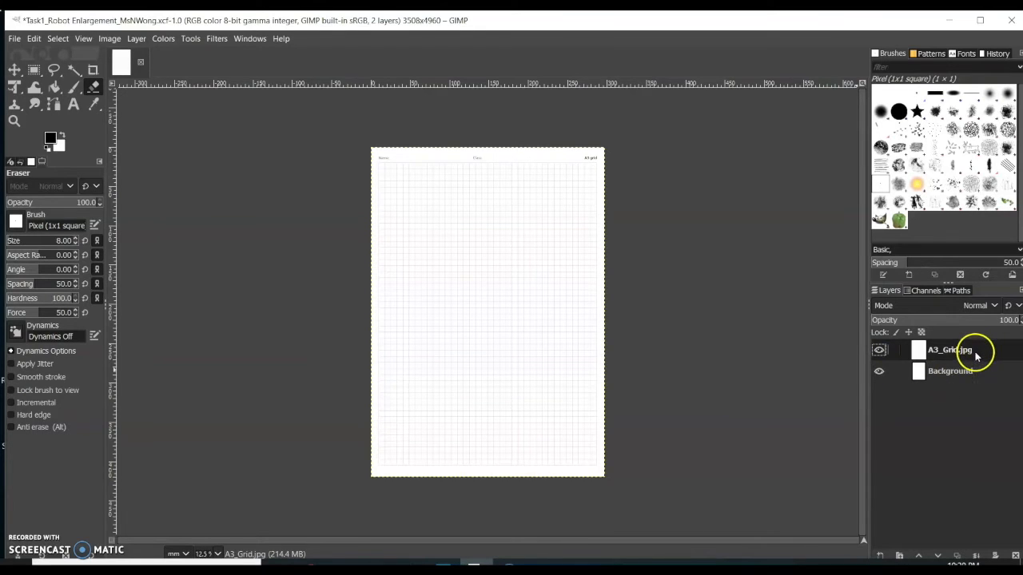
- Move the A3_Grid.jpg layer below the Background layer to see the effect, and return it above Background
drag(982, 356, 975, 387)
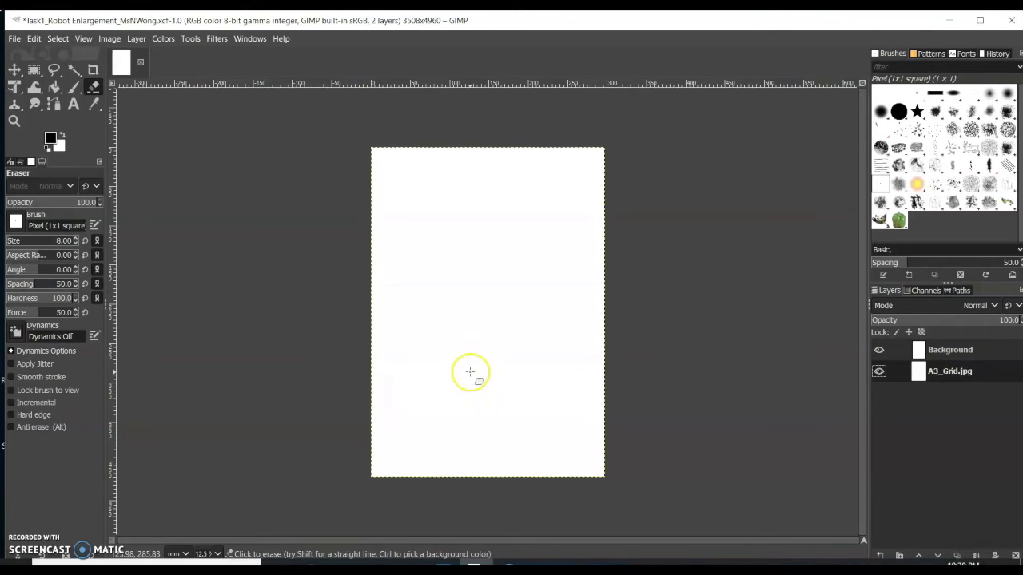
key(z)
click(498, 356)
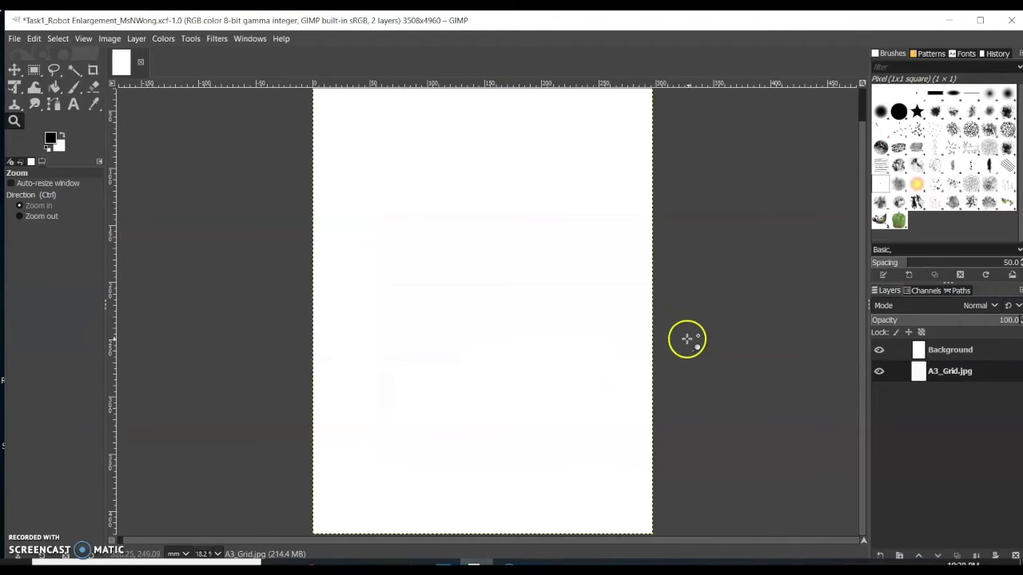
ctrl+click(617, 333)
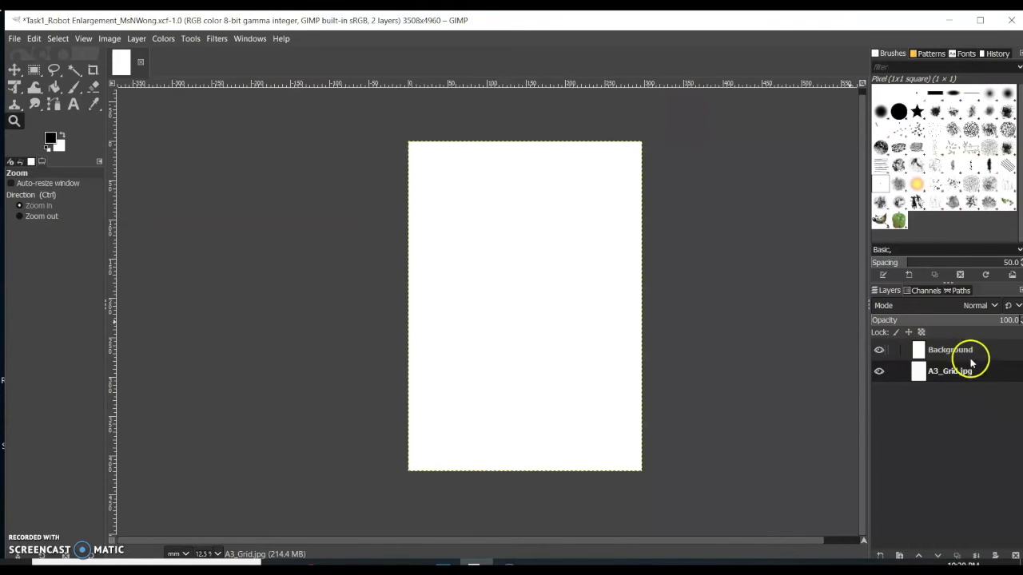
drag(986, 377, 990, 344)
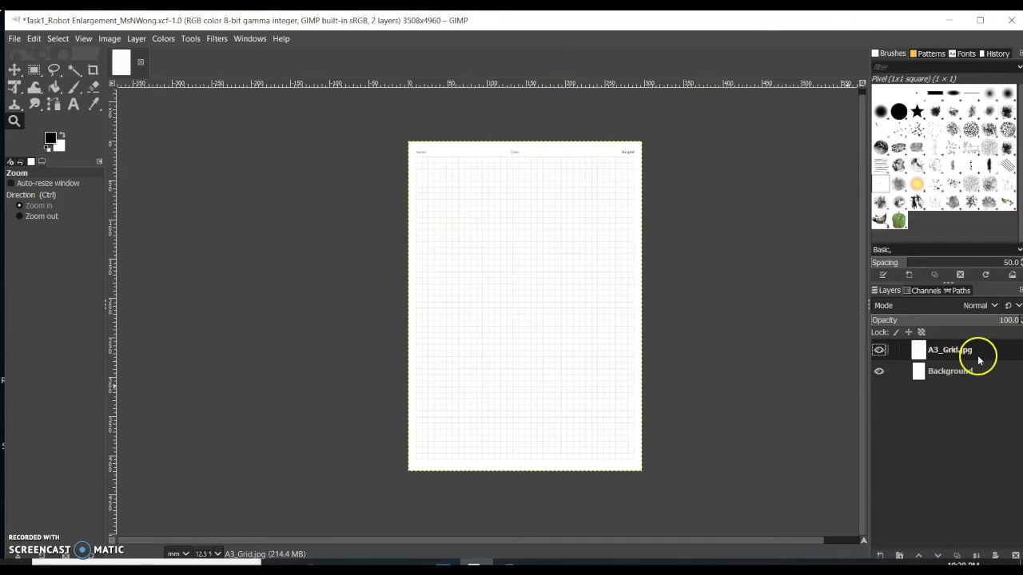
- Create a new transparent layer named "Middle Line" above the A3_Grid.jpg layer
click(882, 557)
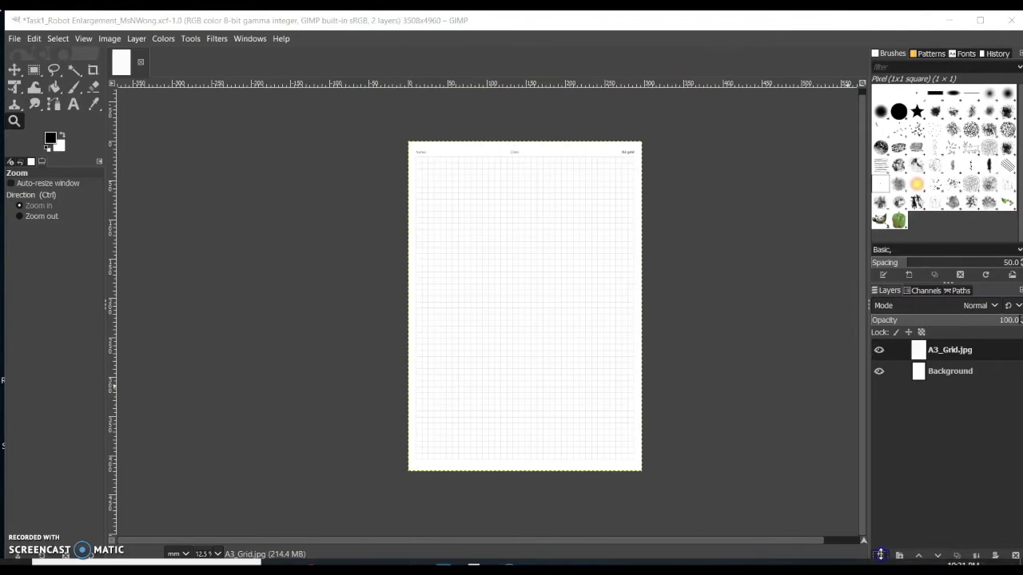
drag(855, 297, 772, 295)
text(Middle Line)
click(919, 351)
click(934, 540)
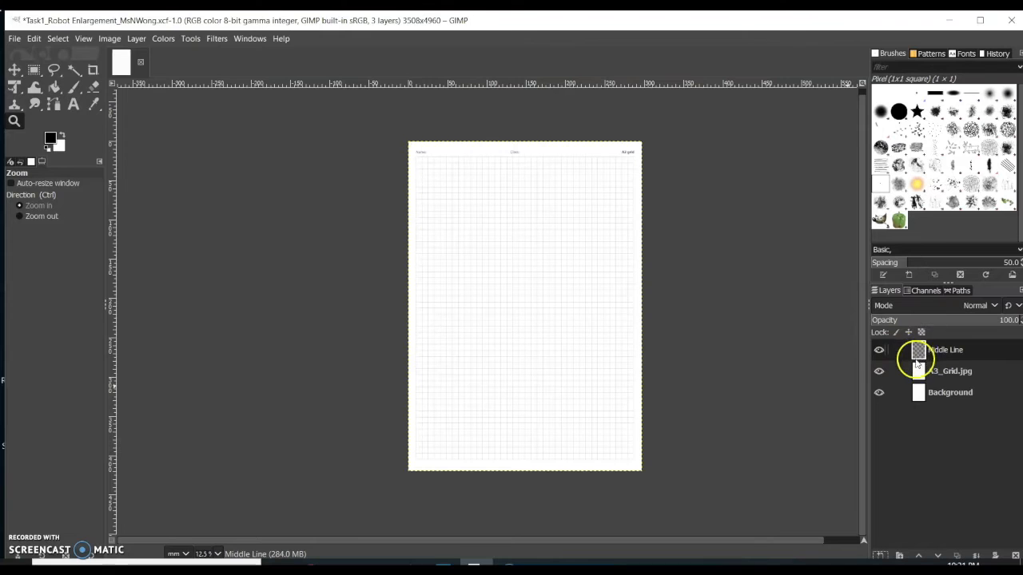
- Add another full-size layer named "Robot Enlargement" with transparency fill above the Middle Line layer
click(881, 554)
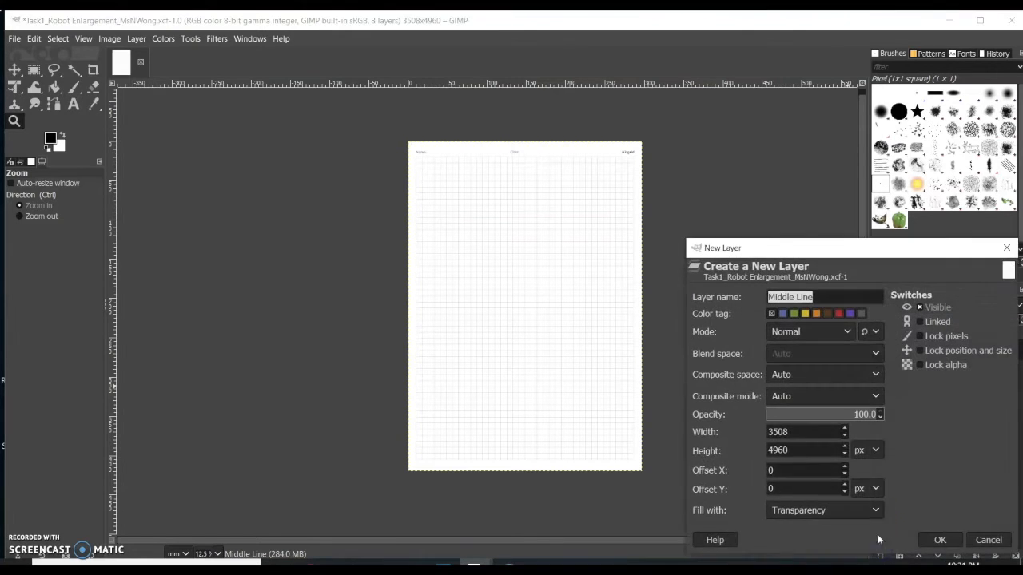
drag(833, 298, 774, 286)
text(Robot)
text( Engl)
key(BackSpace)
key(BackSpace)
text(largement)
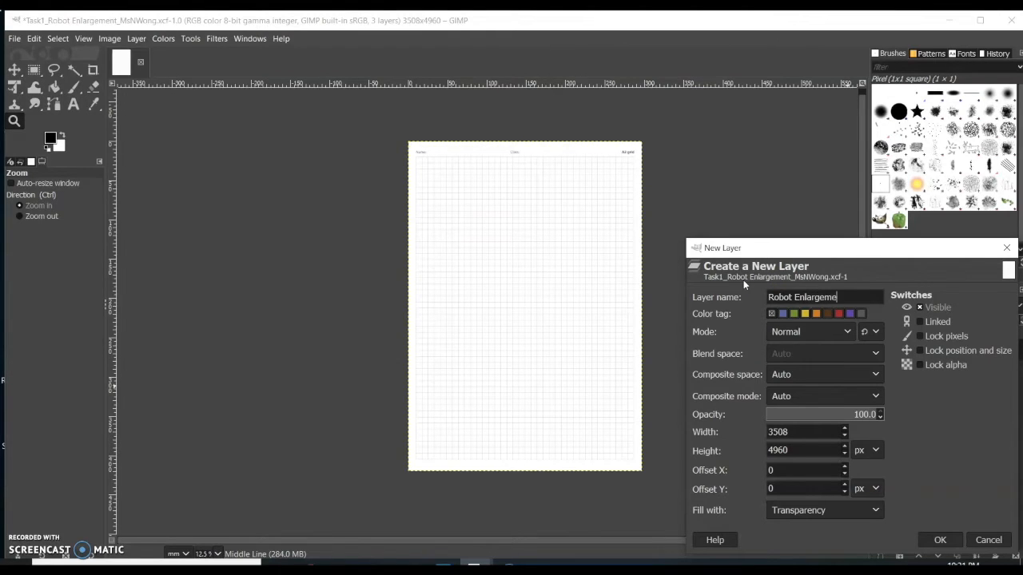
click(940, 541)
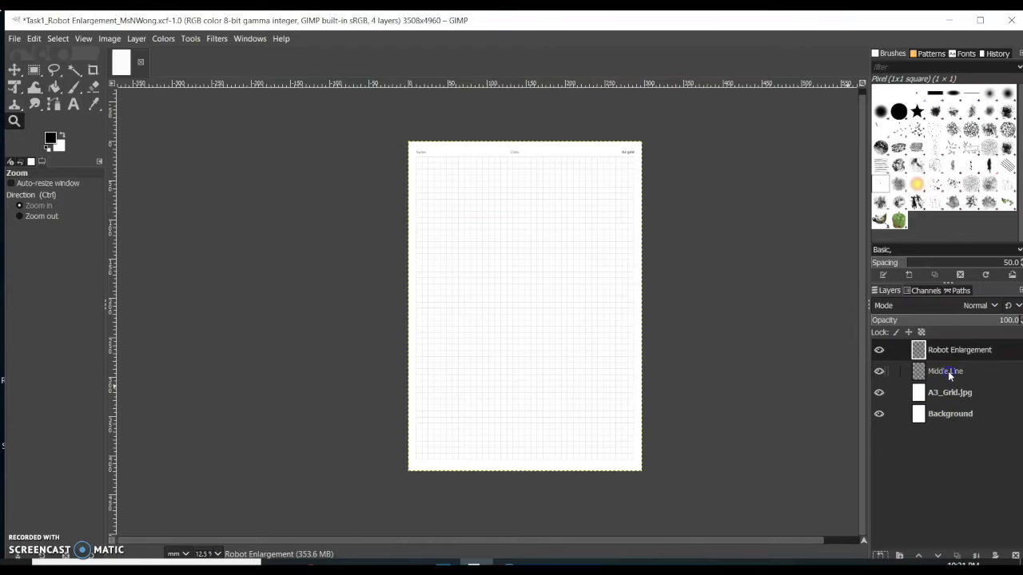
- On the Middle Line layer, draw a straight vertical path down the centre of the grid, ending just below its lower edge
click(948, 370)
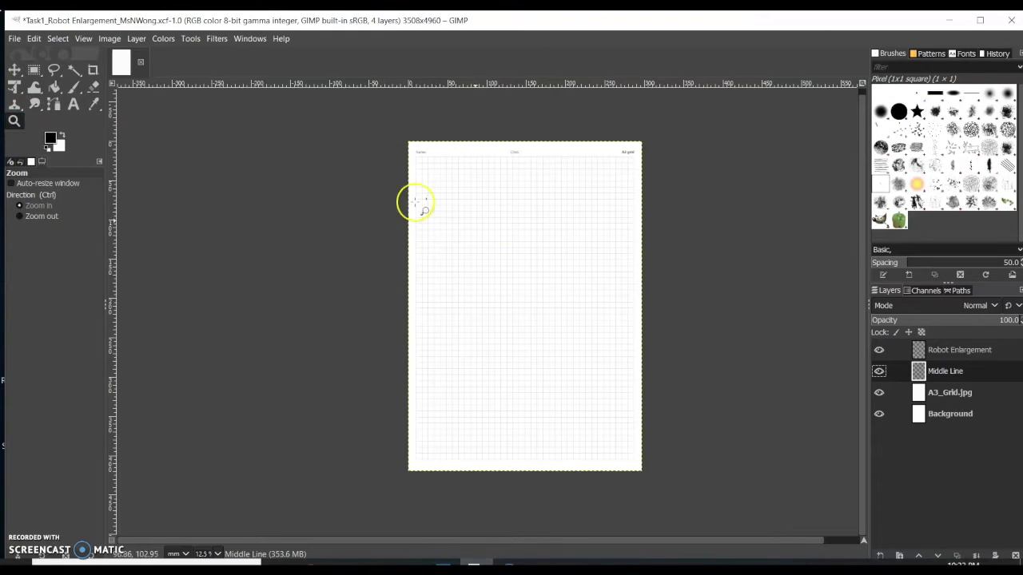
click(552, 207)
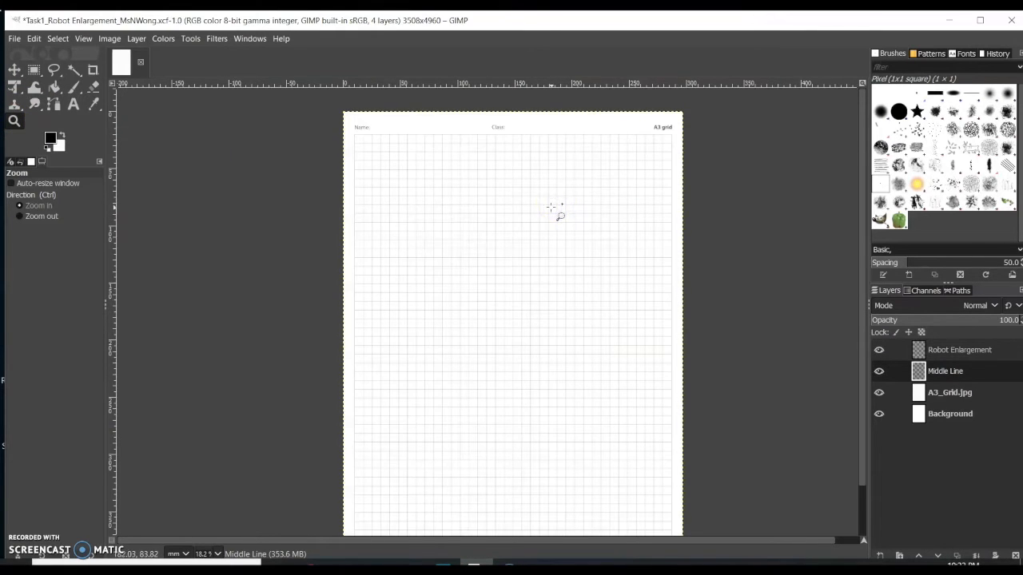
click(558, 195)
click(564, 181)
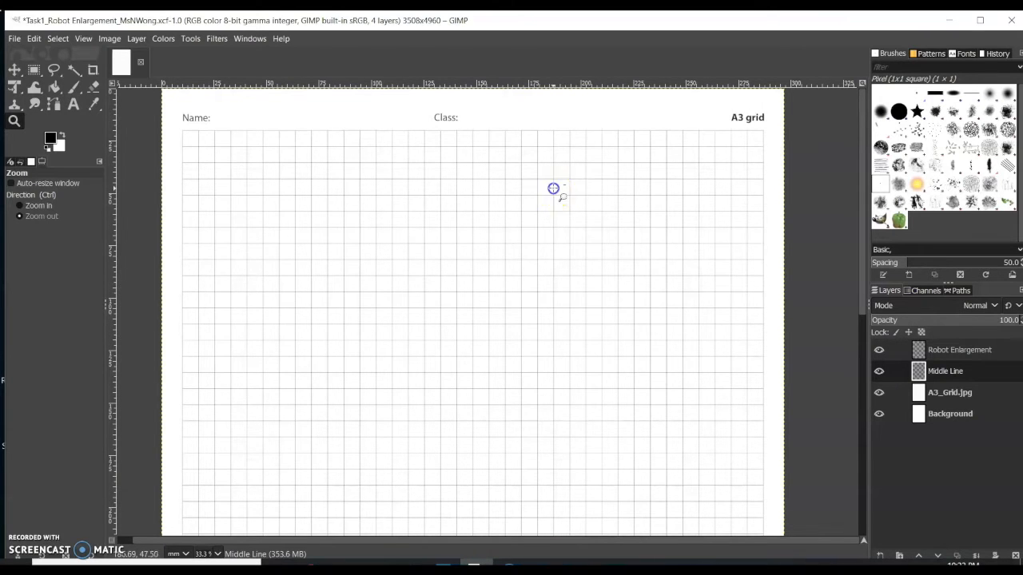
ctrl+click(553, 188)
ctrl+click(553, 188)
ctrl+click(553, 188)
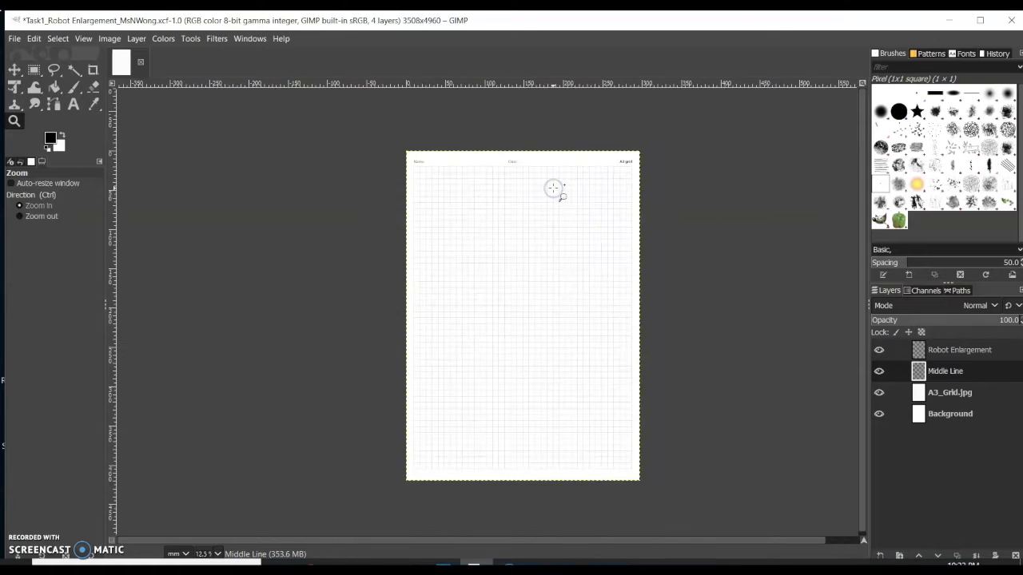
click(545, 165)
click(620, 161)
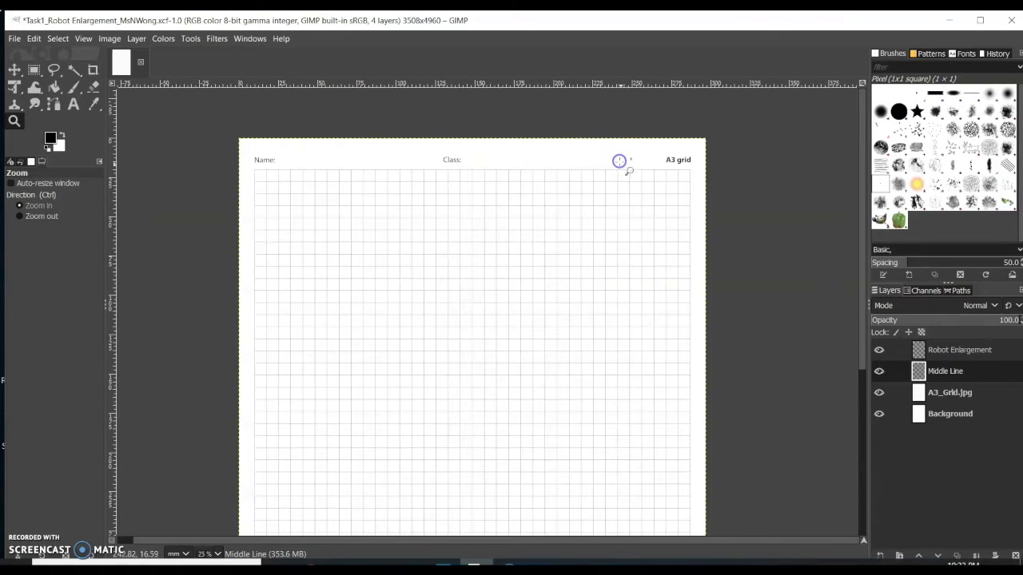
click(626, 175)
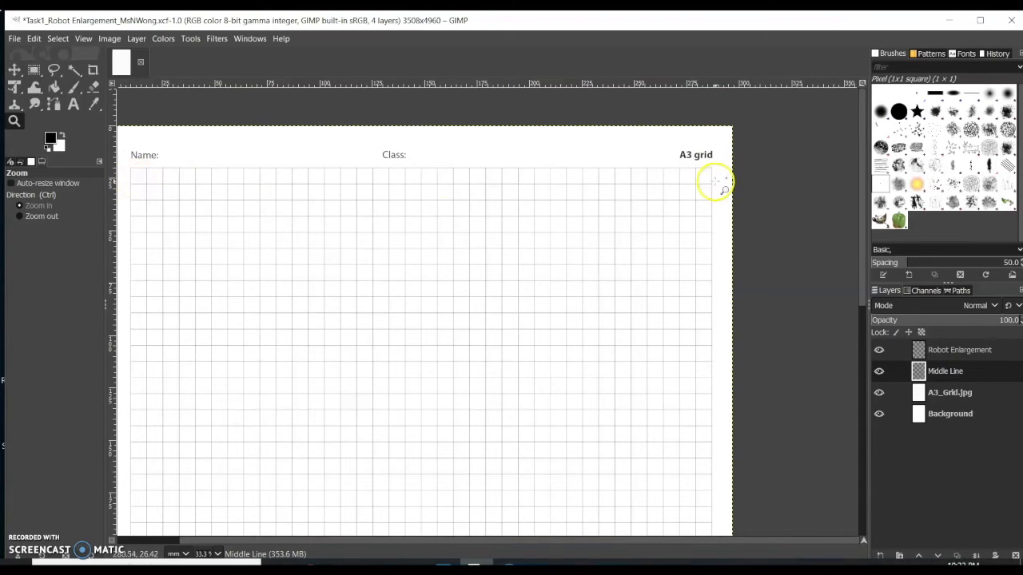
click(54, 104)
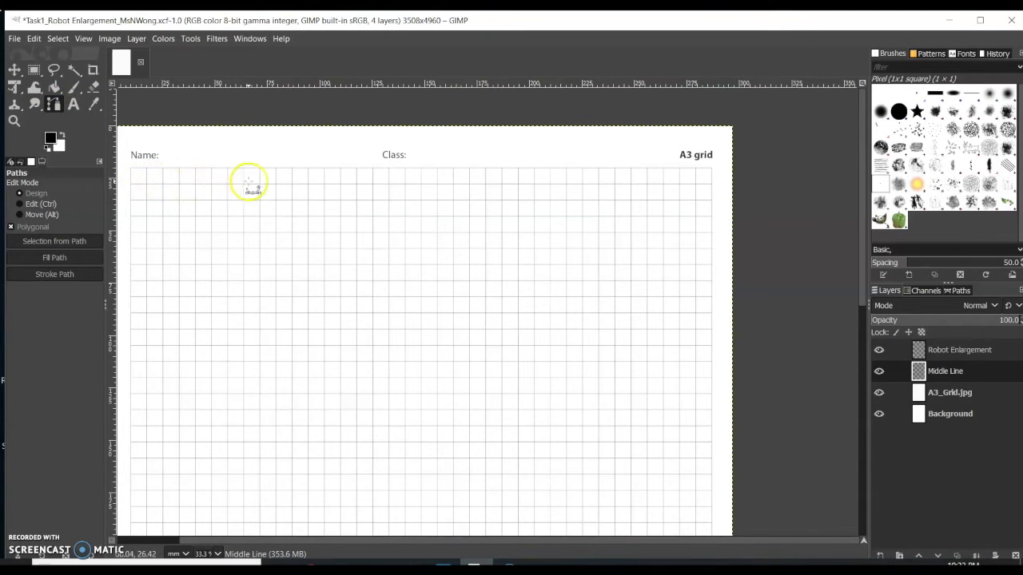
click(421, 164)
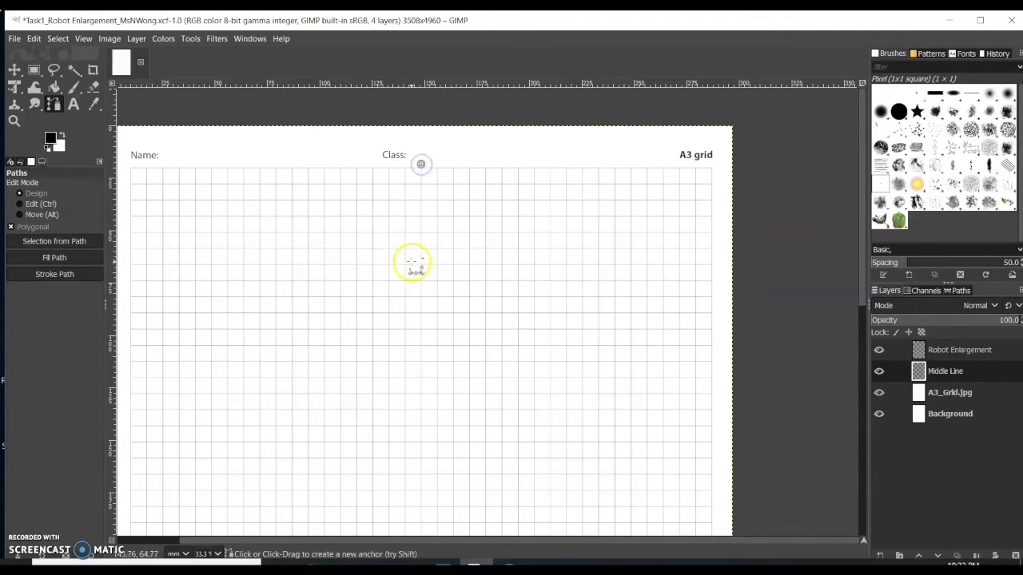
click(421, 349)
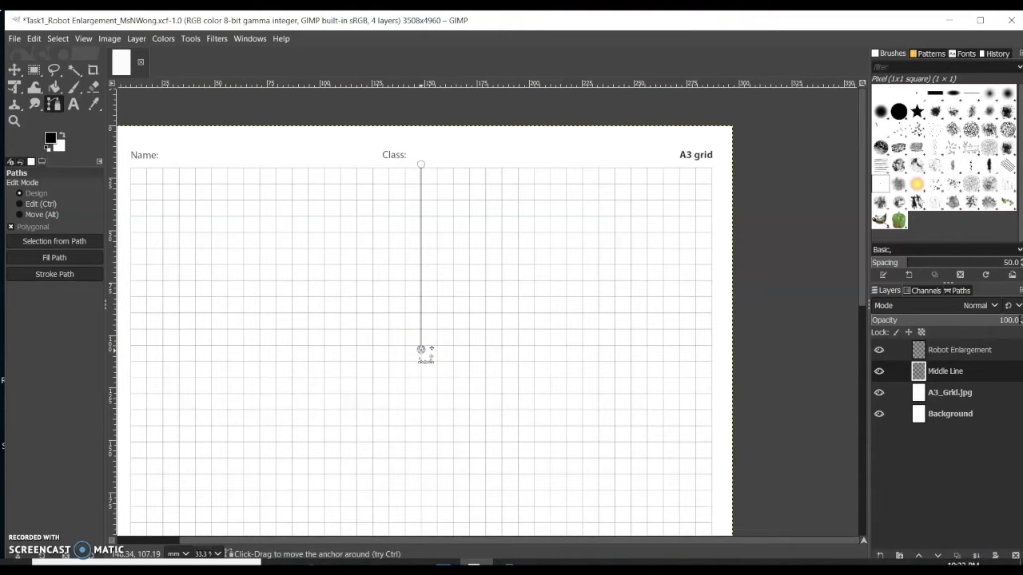
drag(416, 427, 421, 516)
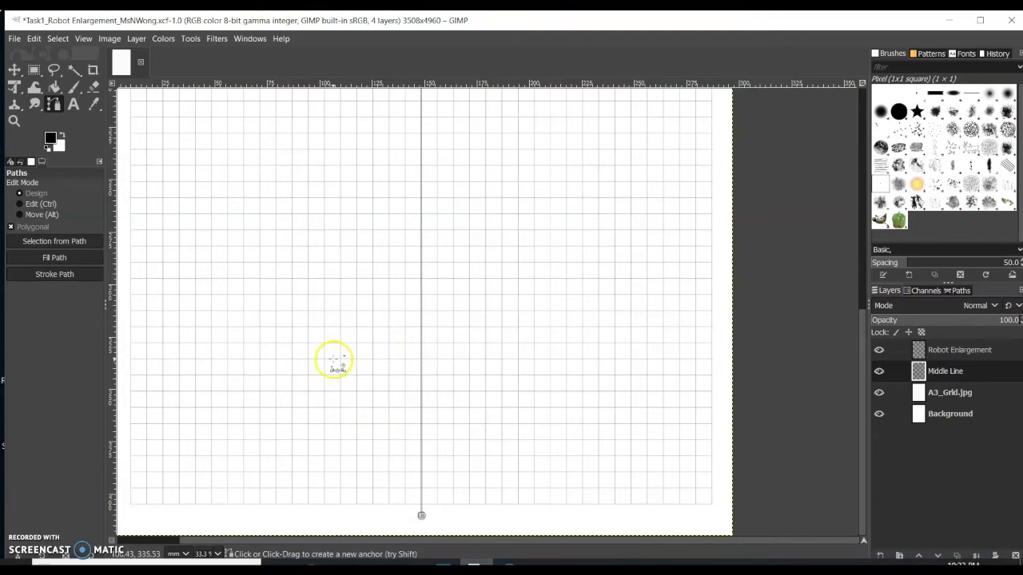
- Move the path's top anchor slightly upward and stroke the path with a 3 px solid color line
scroll(453, 428, up, 10)
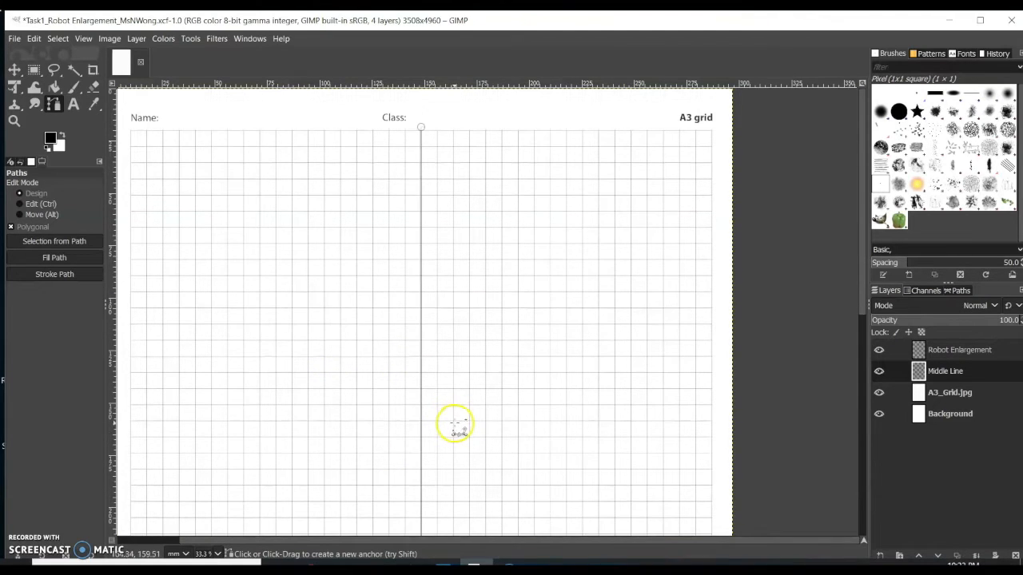
drag(422, 127, 422, 124)
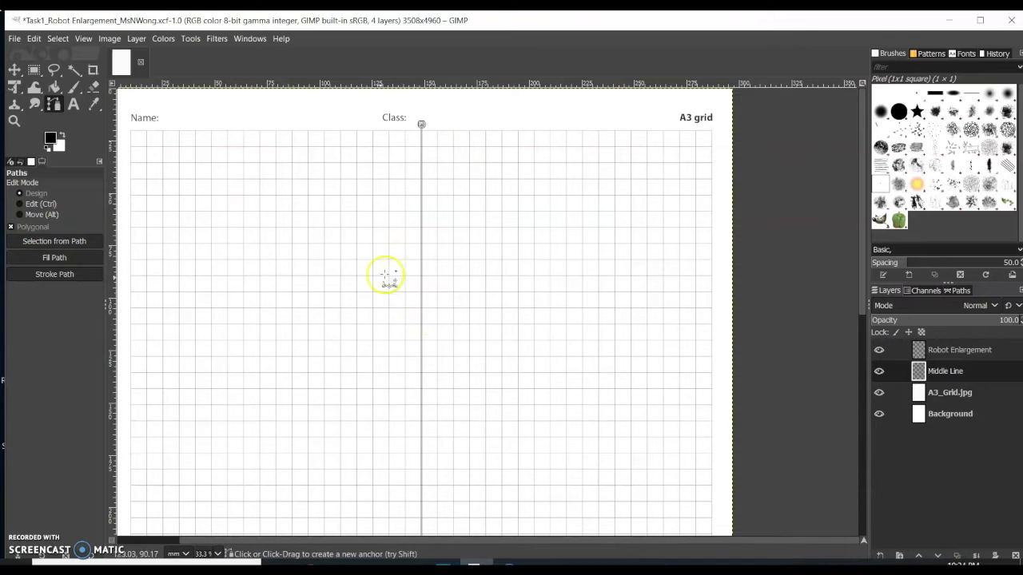
click(69, 275)
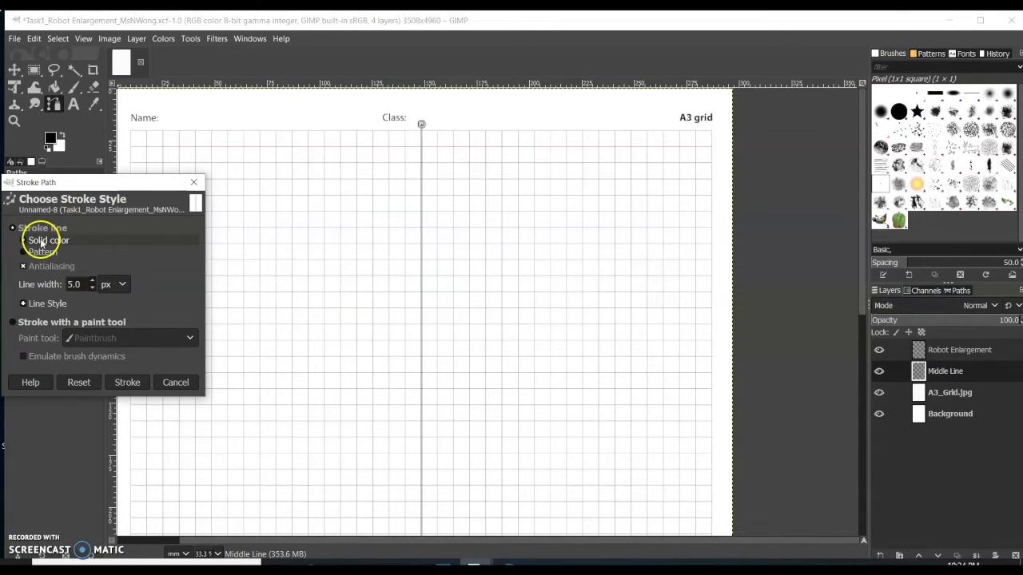
click(94, 285)
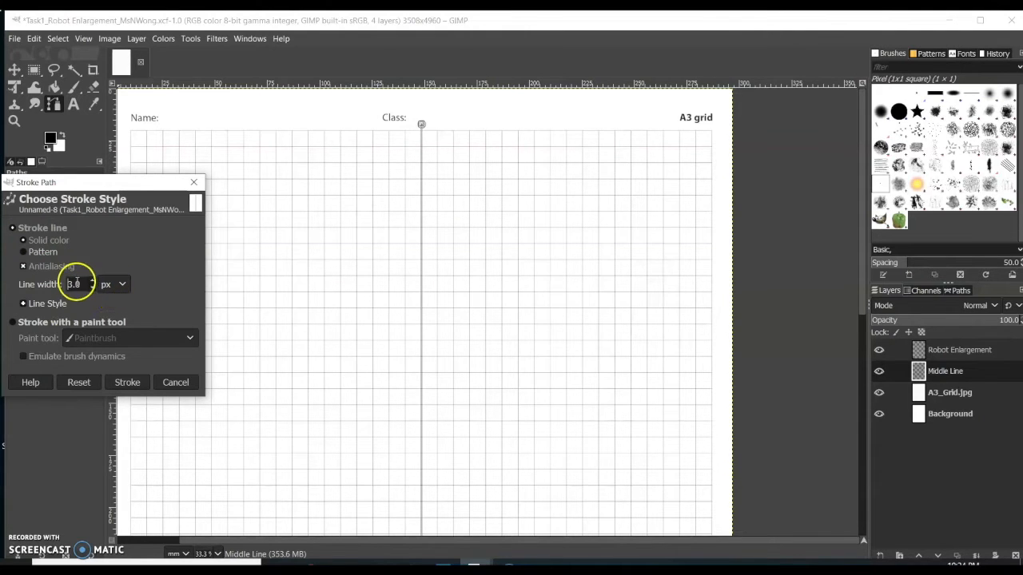
click(126, 382)
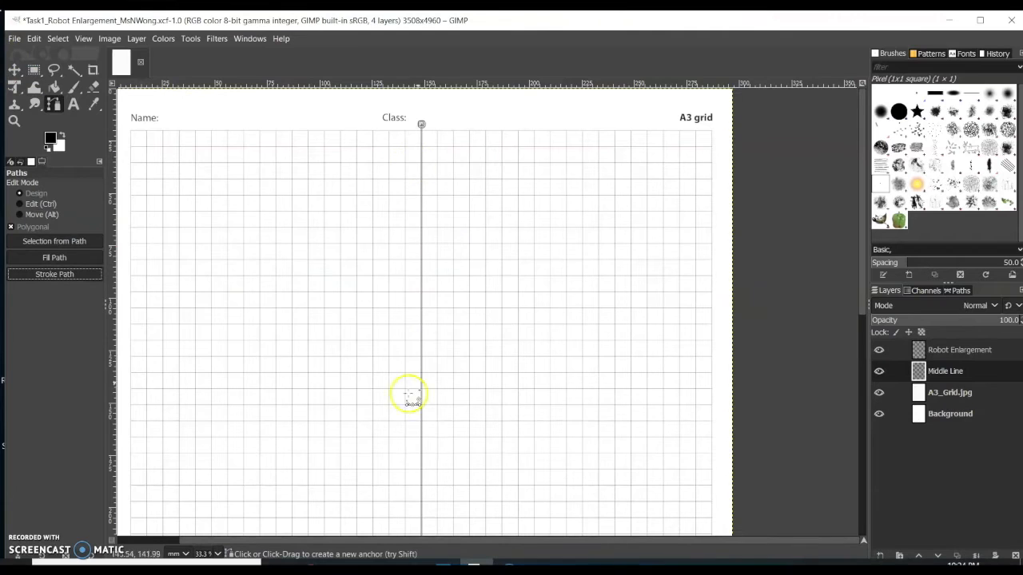
click(15, 72)
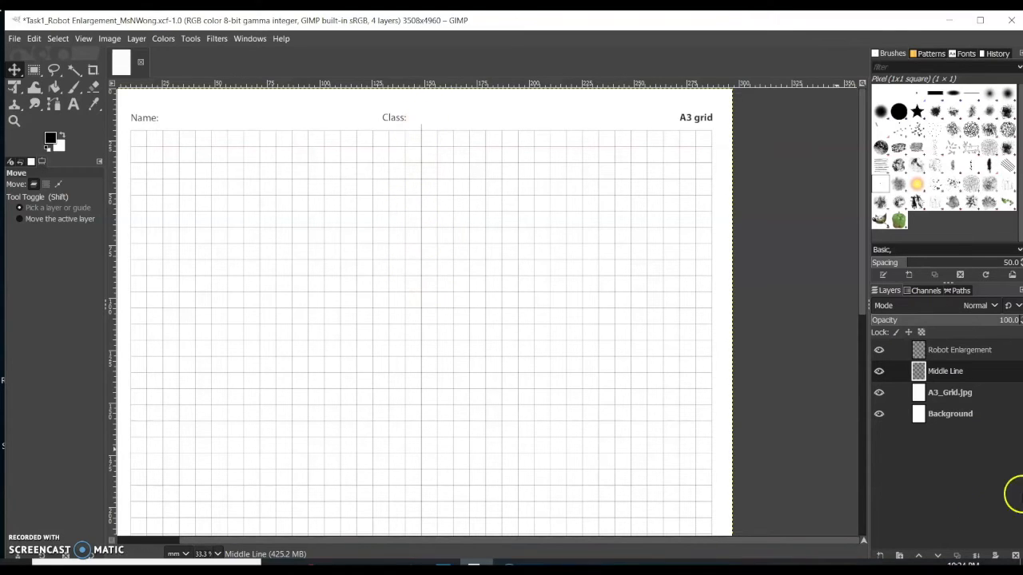
- Toggle the visibility of the A3_Grid.jpg and Middle Line layers to check the stroked line separately, leaving both shown
click(879, 393)
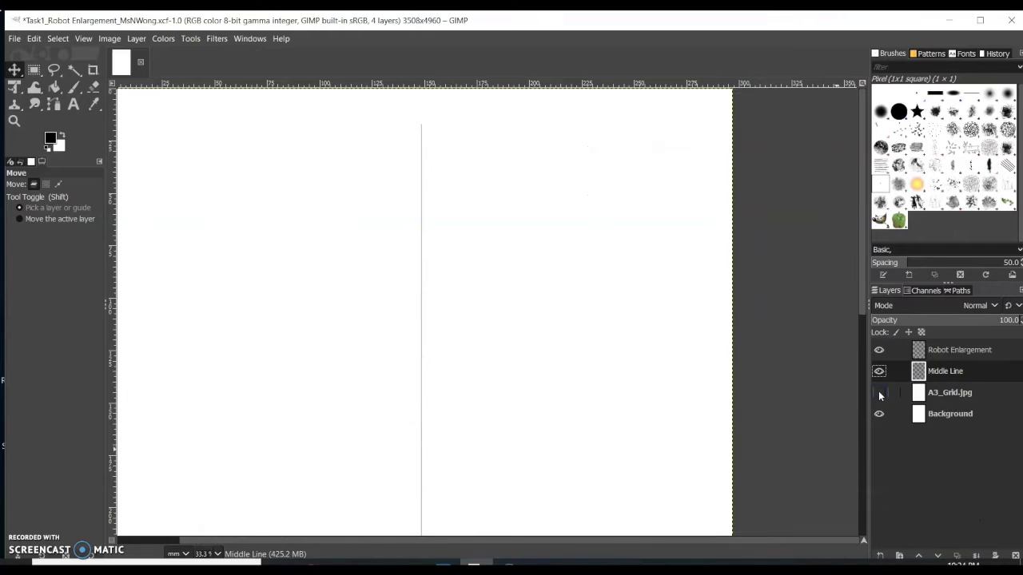
click(879, 372)
click(879, 372)
click(879, 372)
click(878, 392)
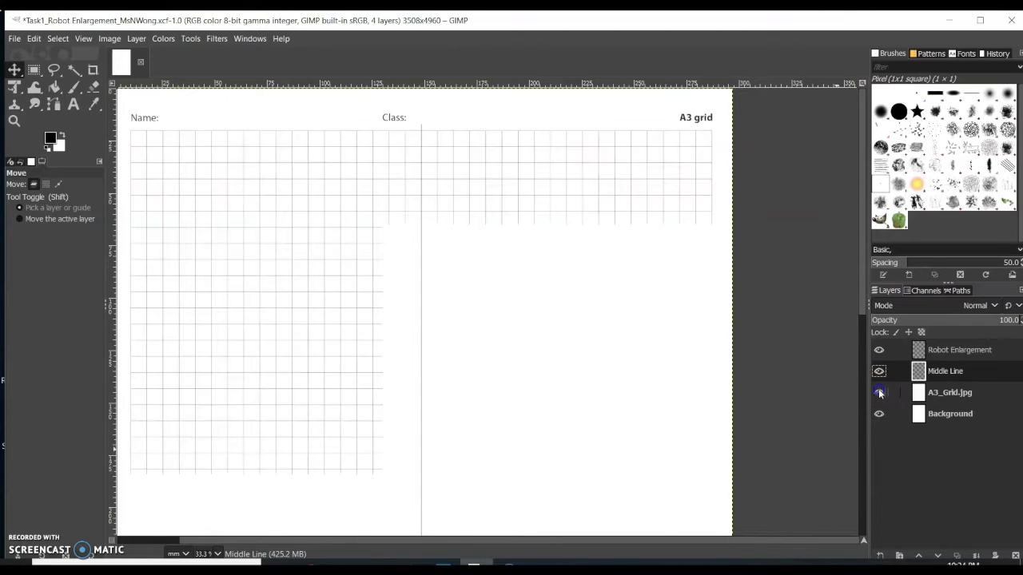
click(880, 393)
click(879, 392)
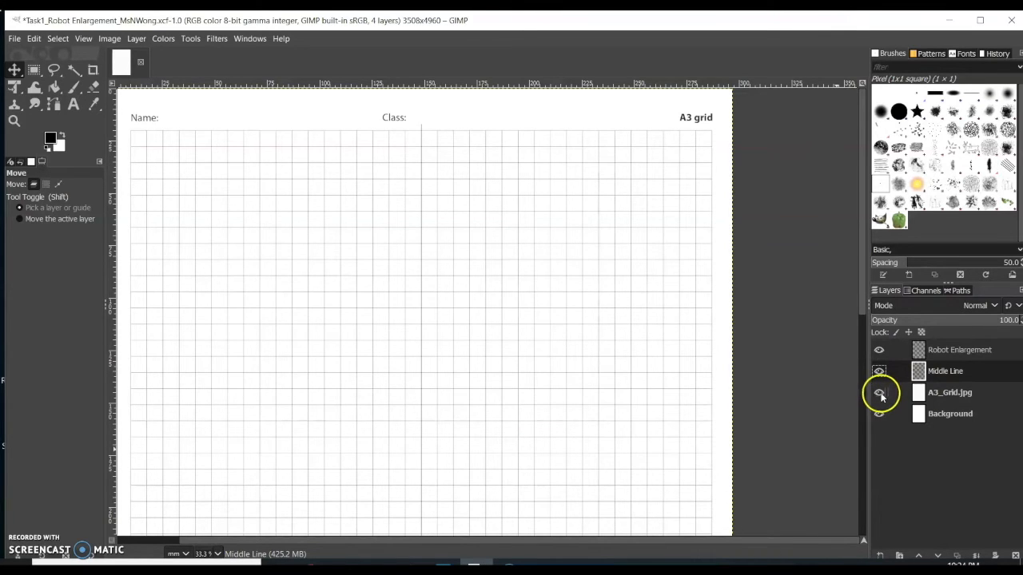
click(880, 392)
click(879, 394)
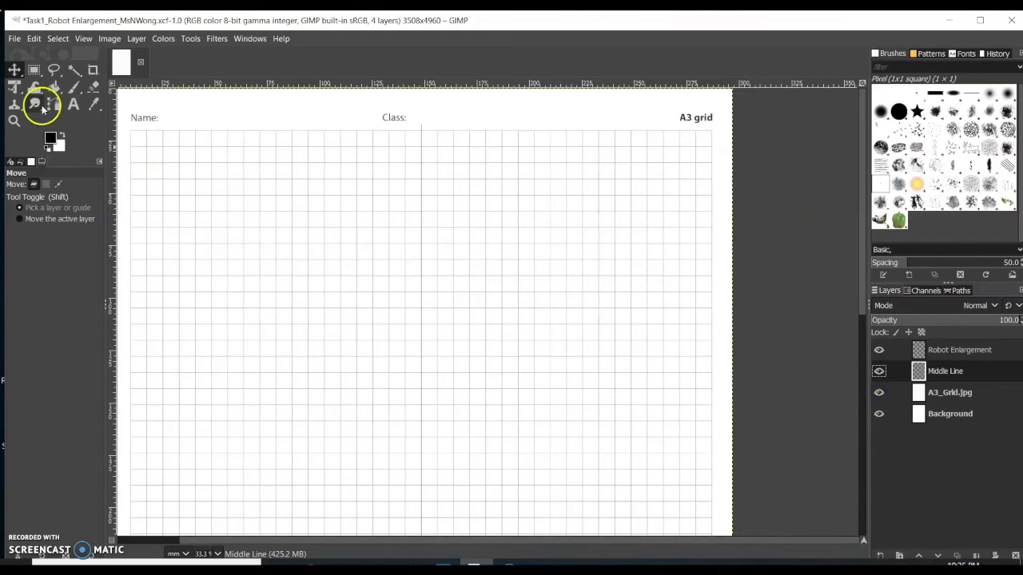
- Examine the stroked middle line close up to check its alignment and thickness against the grid lines
click(16, 119)
click(431, 177)
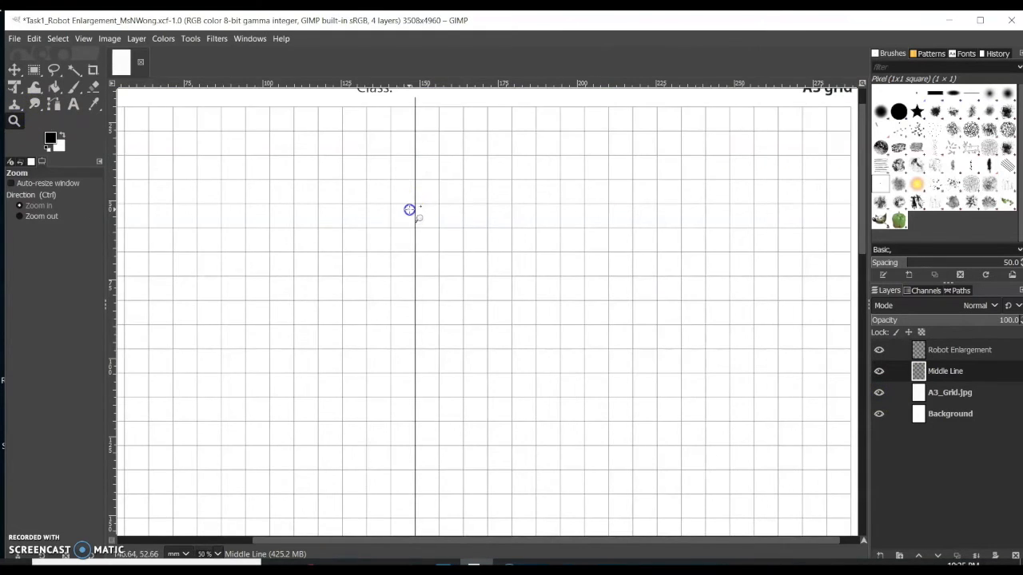
click(419, 206)
click(423, 206)
click(404, 234)
click(411, 240)
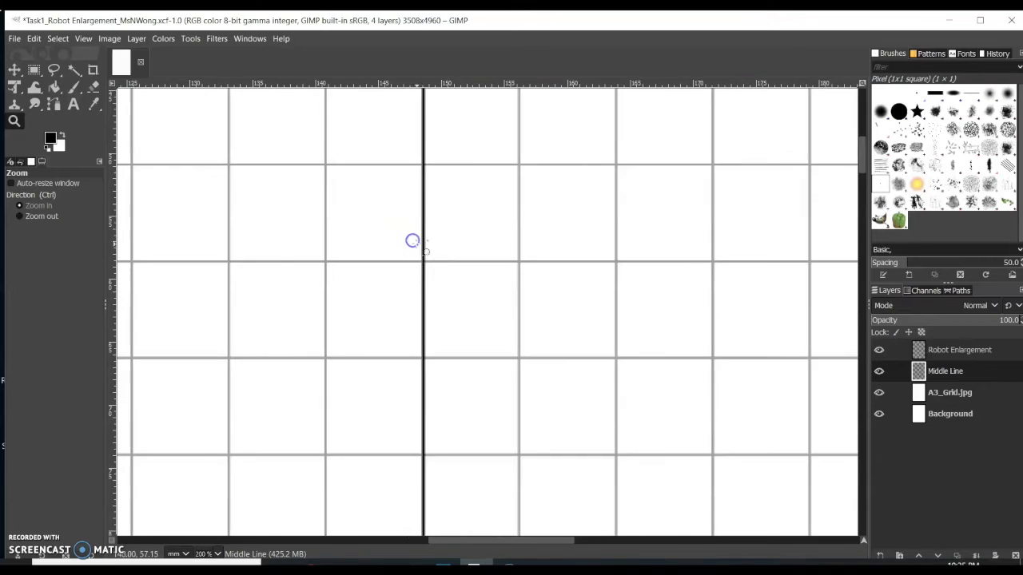
click(419, 246)
click(420, 246)
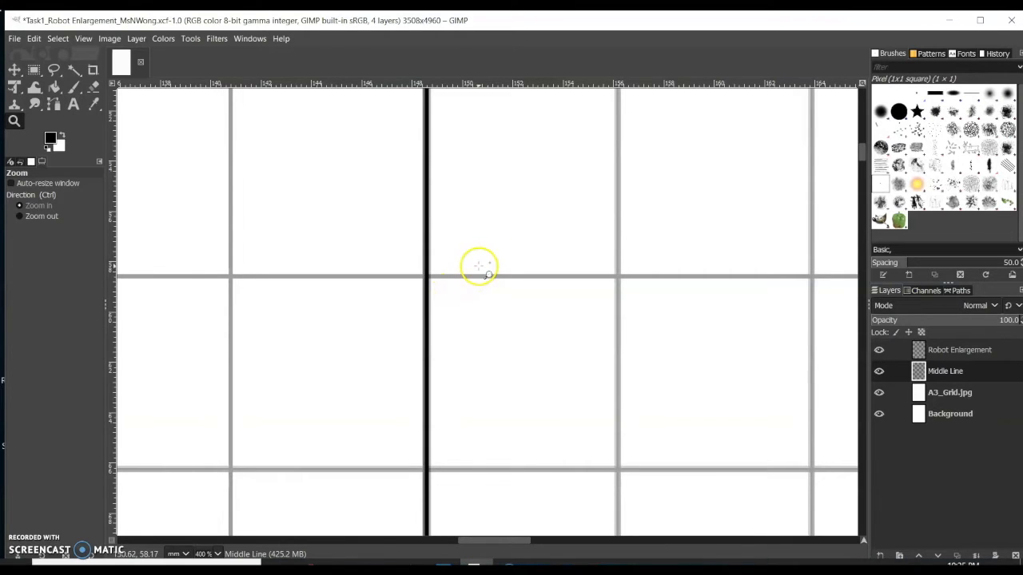
ctrl+click(464, 304)
ctrl+click(465, 306)
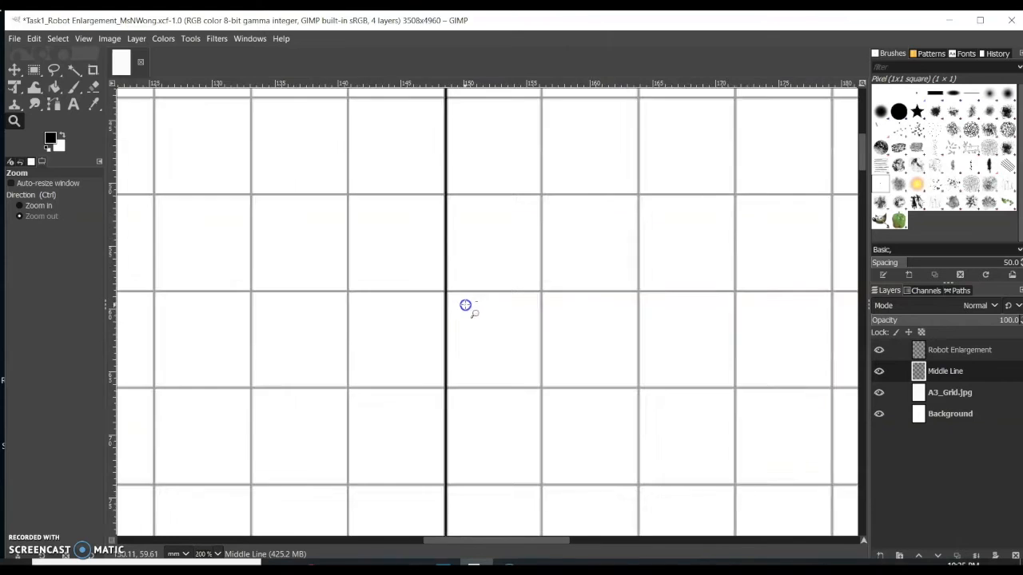
- Make Robot Enlargement the active layer with the upper part of the A3 grid in view
ctrl+click(465, 305)
ctrl+click(465, 305)
ctrl+click(465, 304)
ctrl+click(465, 304)
ctrl+click(465, 305)
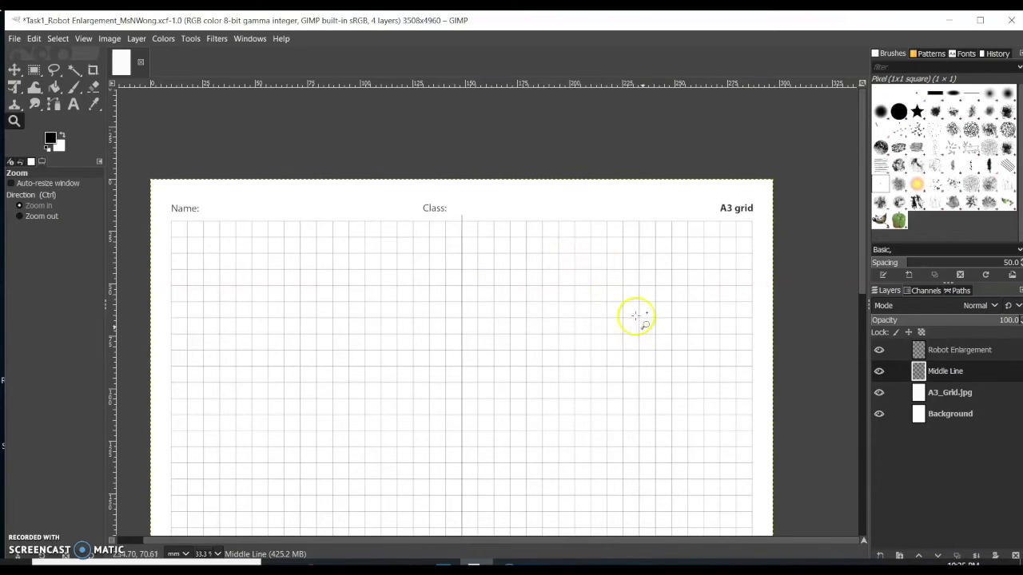
click(980, 352)
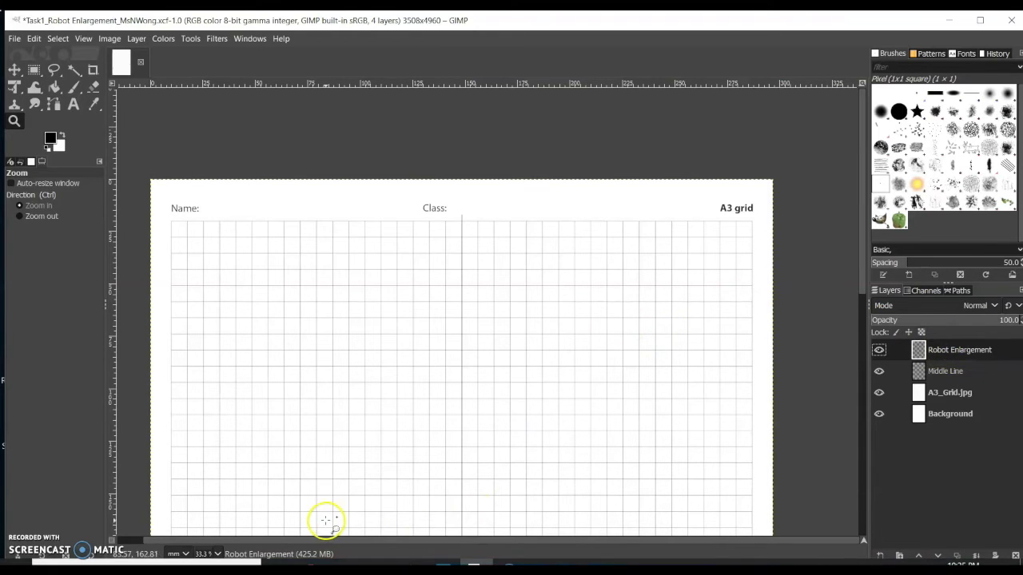
- Switch to A4 robot grid.jpg in Photos, place it enlarged over the right half of the image, and show the robot's head and torso magnified
mouse_move(344, 569)
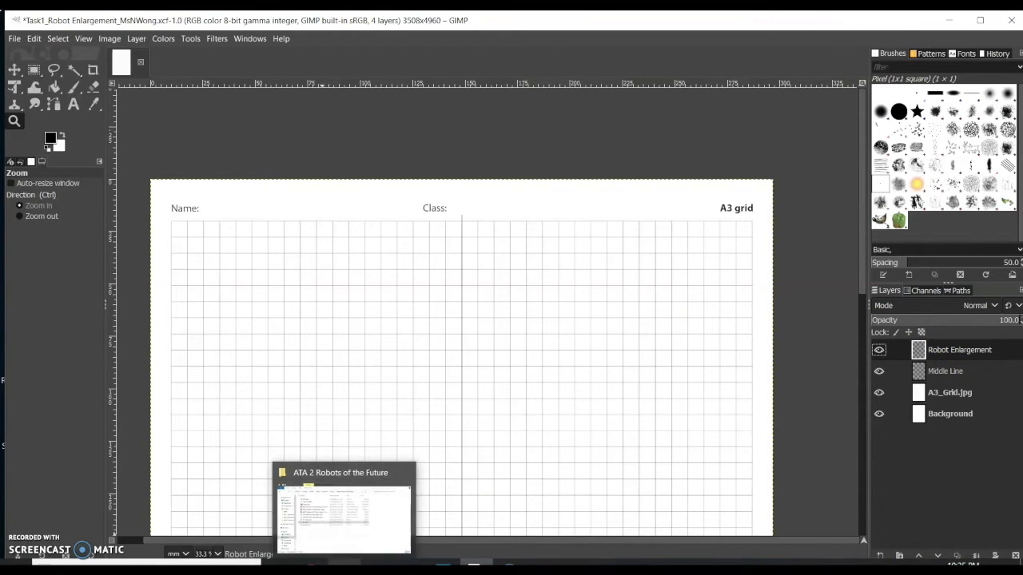
mouse_move(477, 567)
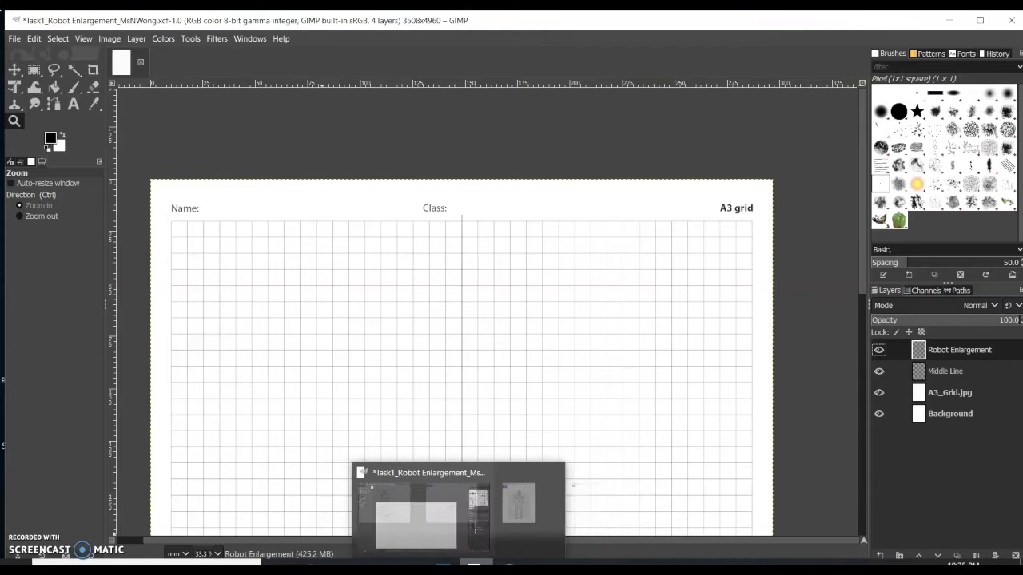
mouse_move(443, 567)
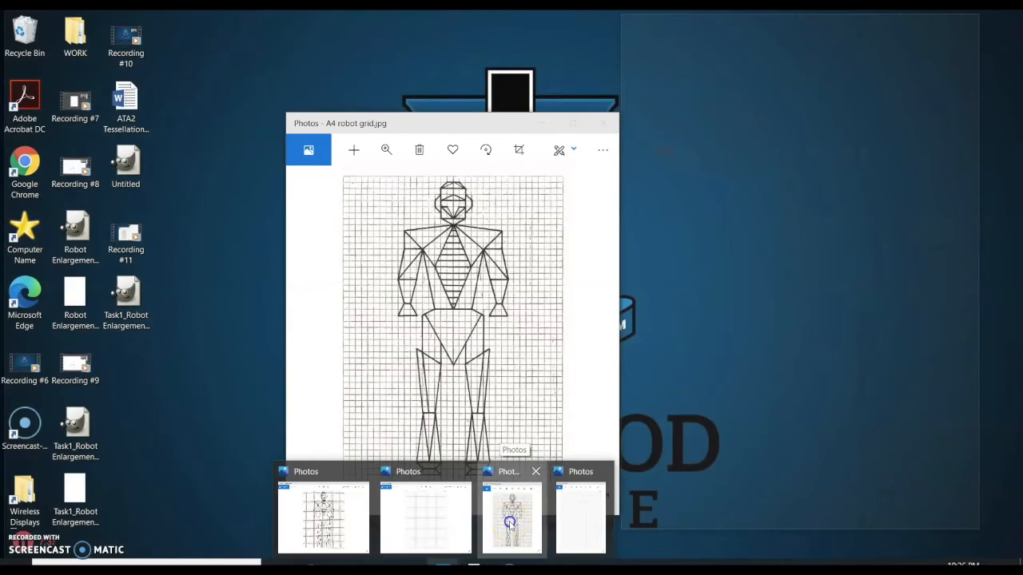
click(510, 522)
drag(483, 128, 707, 41)
drag(845, 431, 952, 569)
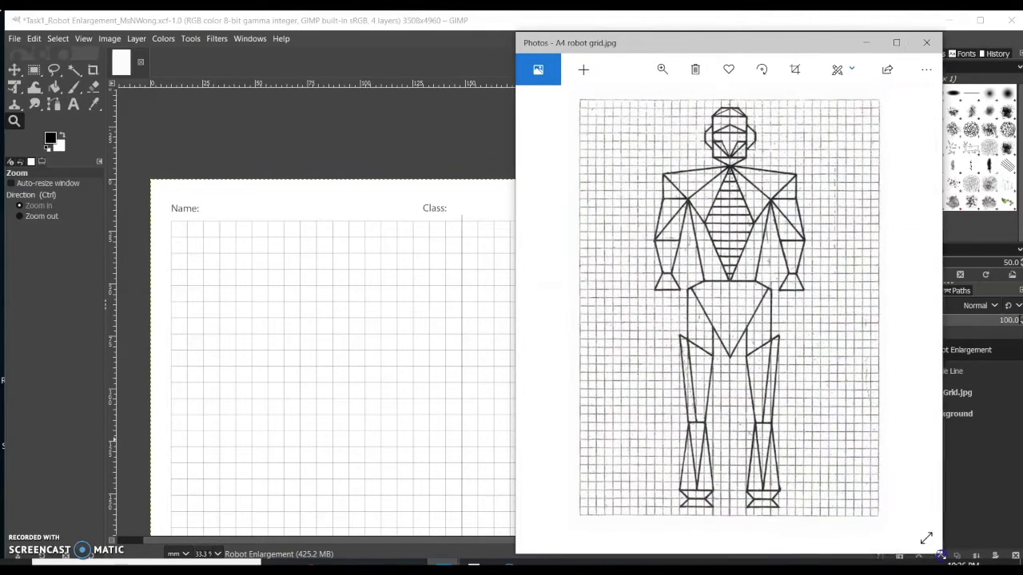
click(657, 76)
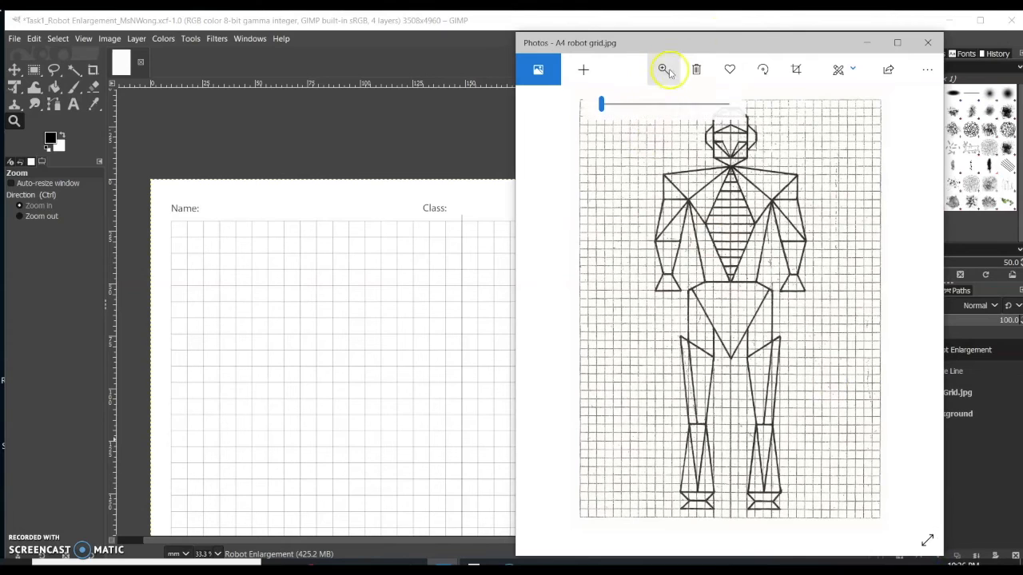
mouse_move(600, 103)
mouse_down()
mouse_move(616, 105)
mouse_move(604, 103)
mouse_up()
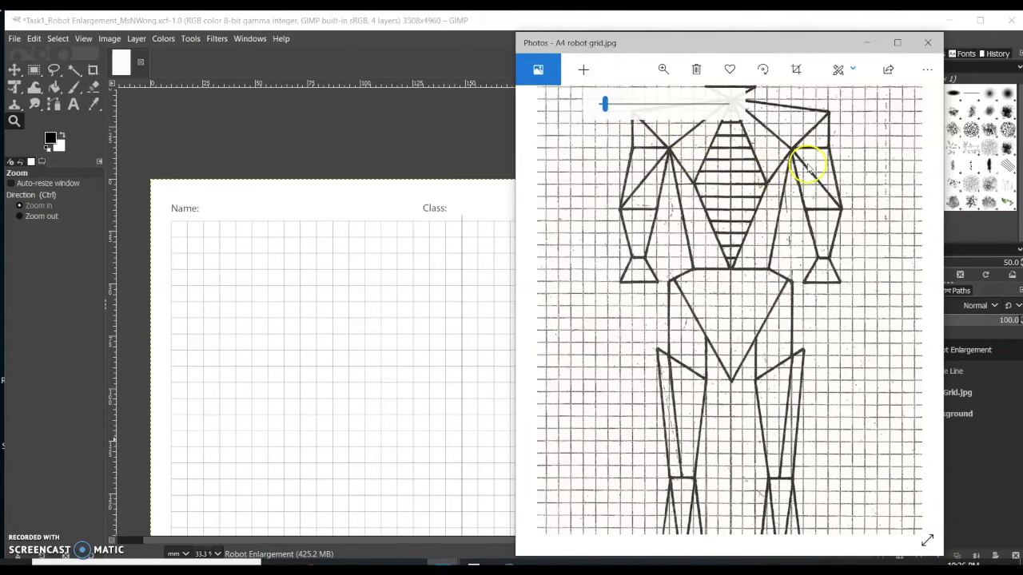
drag(810, 109, 735, 185)
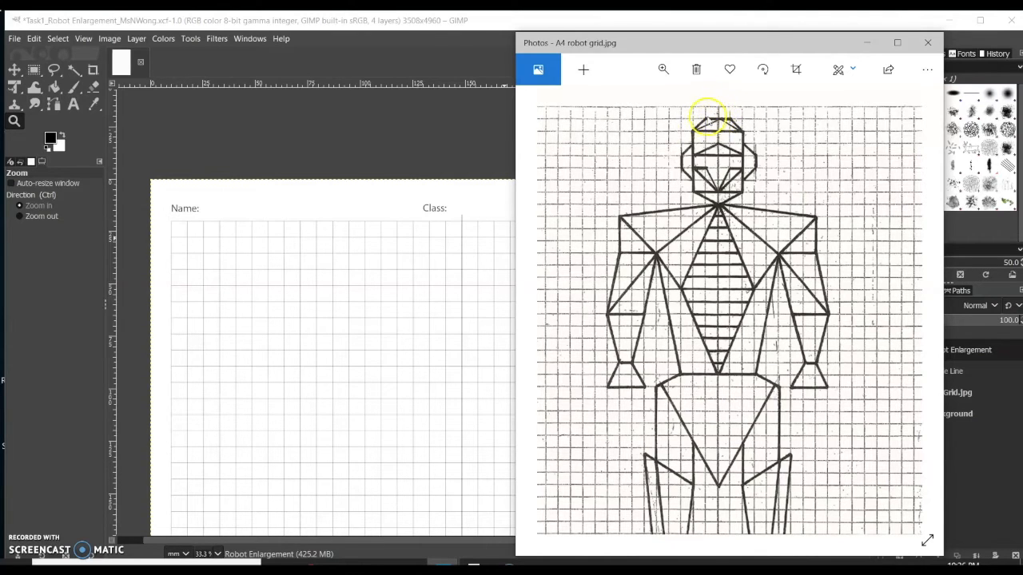
- In GIMP, draw a horizontal path one square leftward from the middle line, on the first grid line below the grid's upper edge
click(452, 238)
click(467, 238)
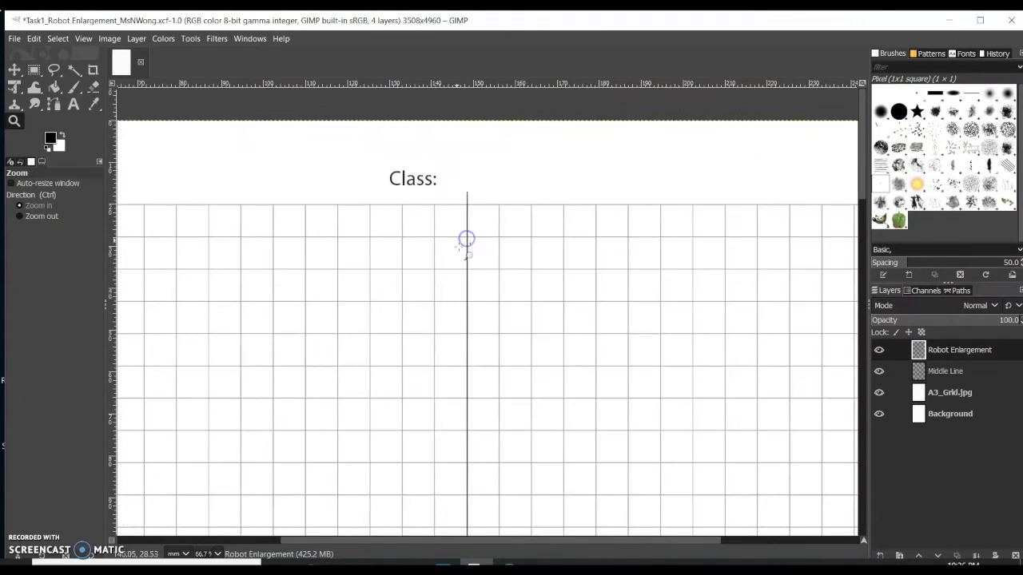
click(459, 238)
click(456, 239)
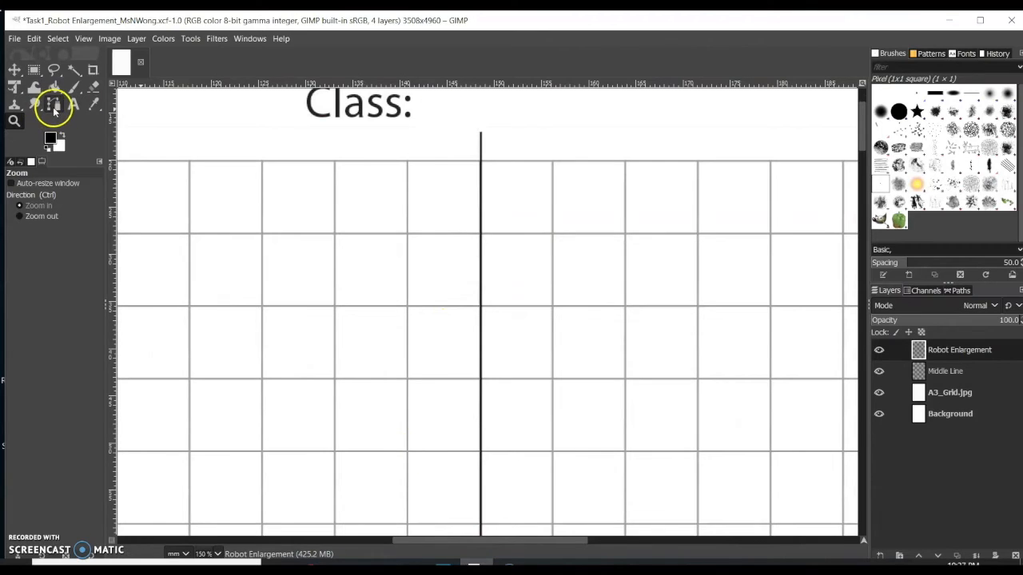
click(54, 105)
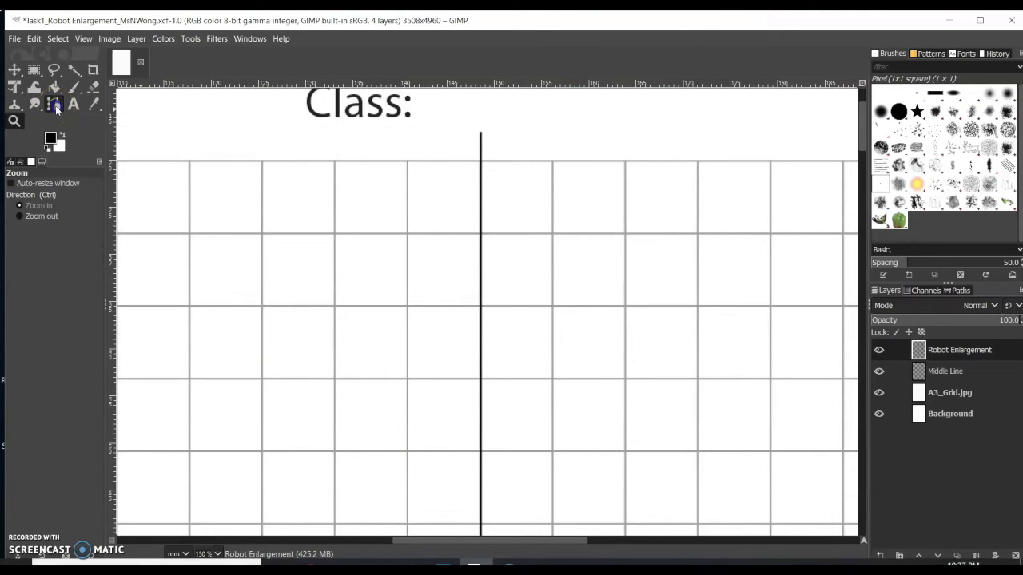
click(481, 234)
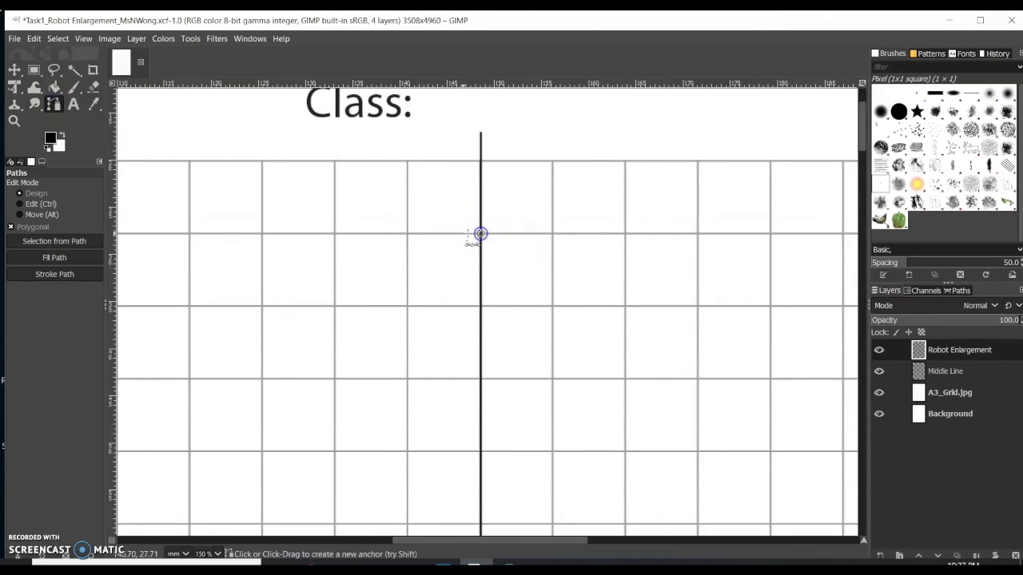
click(406, 233)
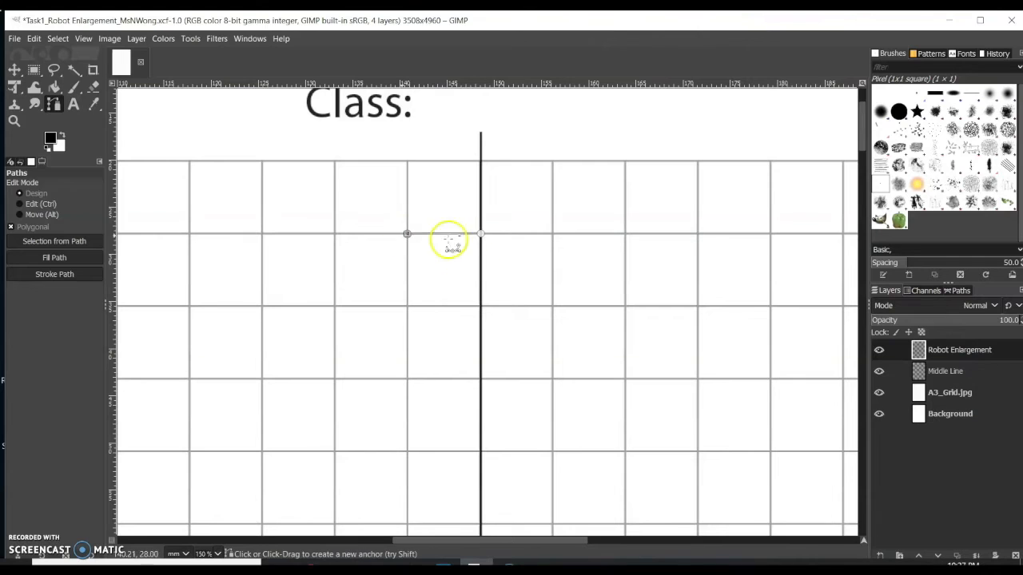
- Stroke the short horizontal path with a 5 px solid color line and leave path editing
click(52, 275)
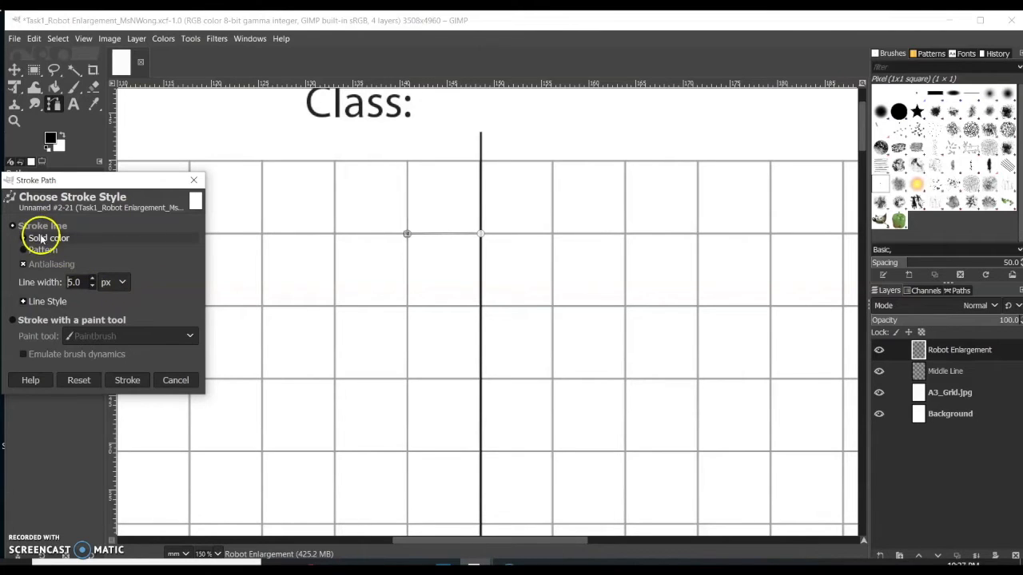
click(128, 382)
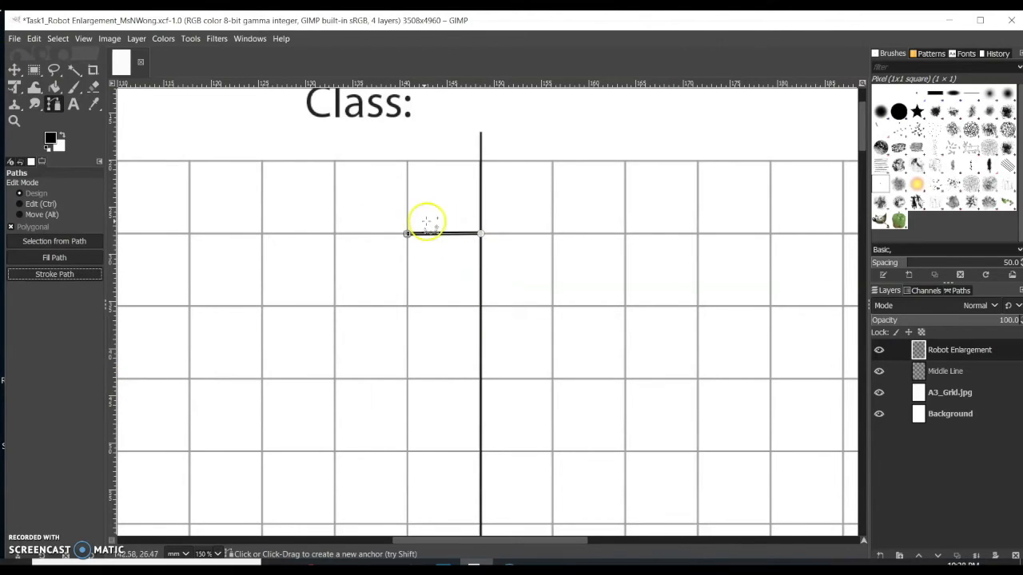
click(15, 72)
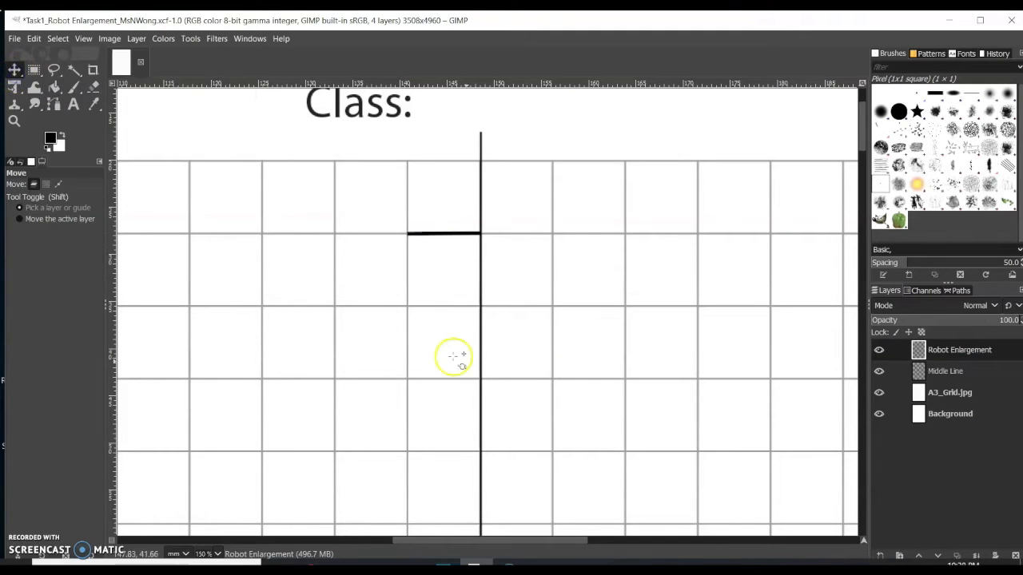
- Toggle the visibility of the A3_Grid.jpg and Middle Line layers to check the stroked head line on its own, leaving both shown
click(878, 392)
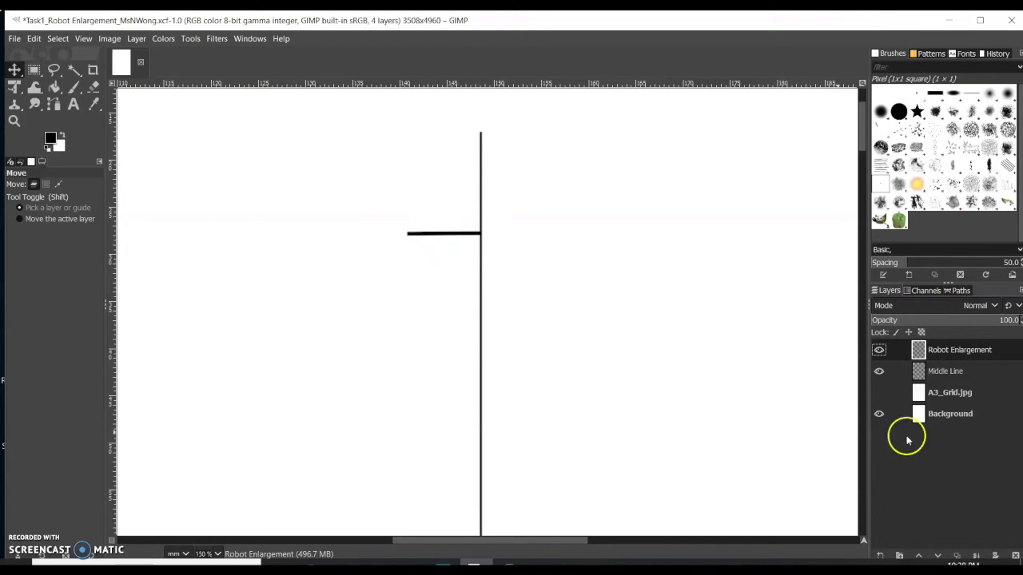
click(879, 373)
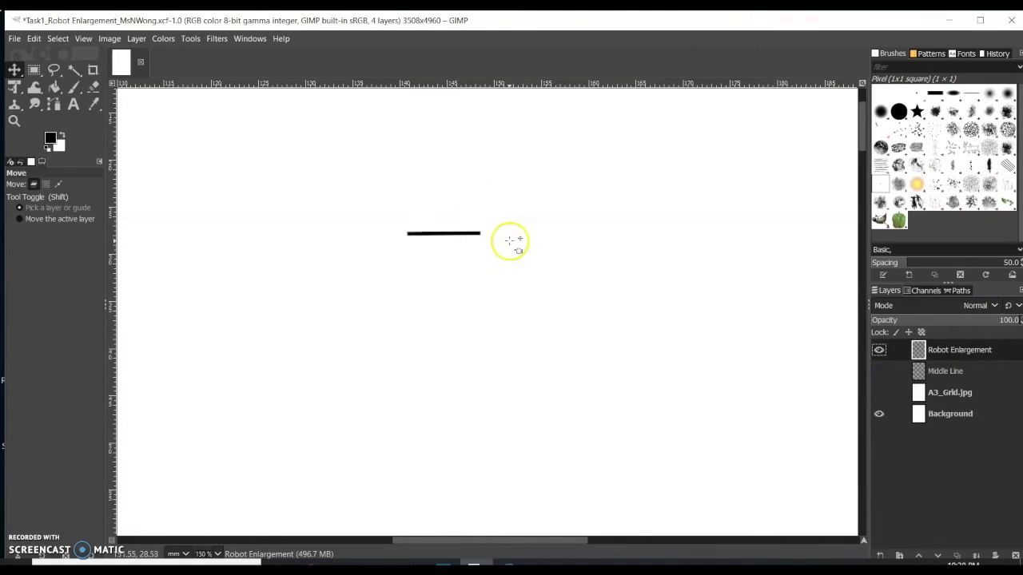
click(880, 370)
click(879, 370)
click(879, 371)
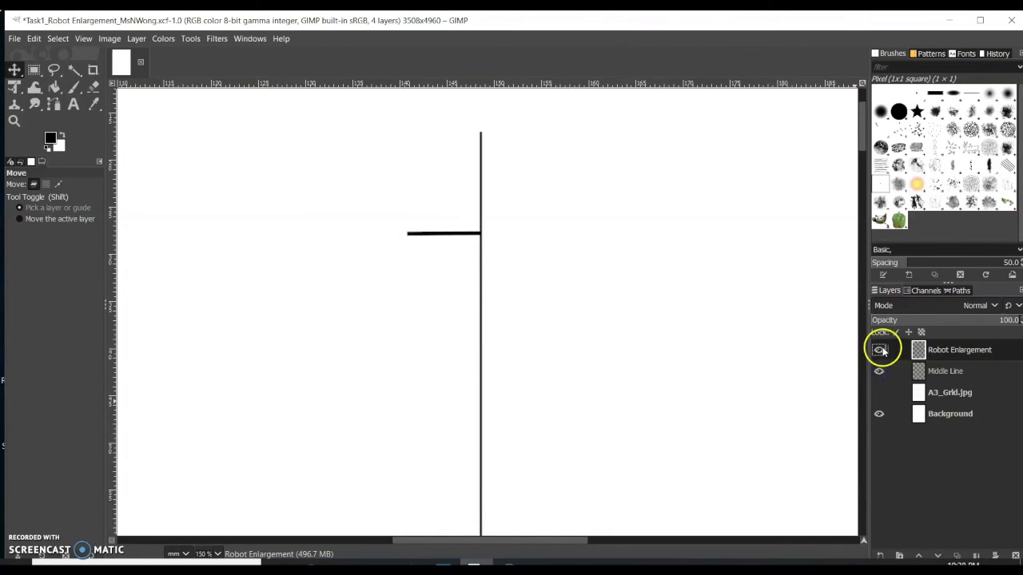
click(880, 394)
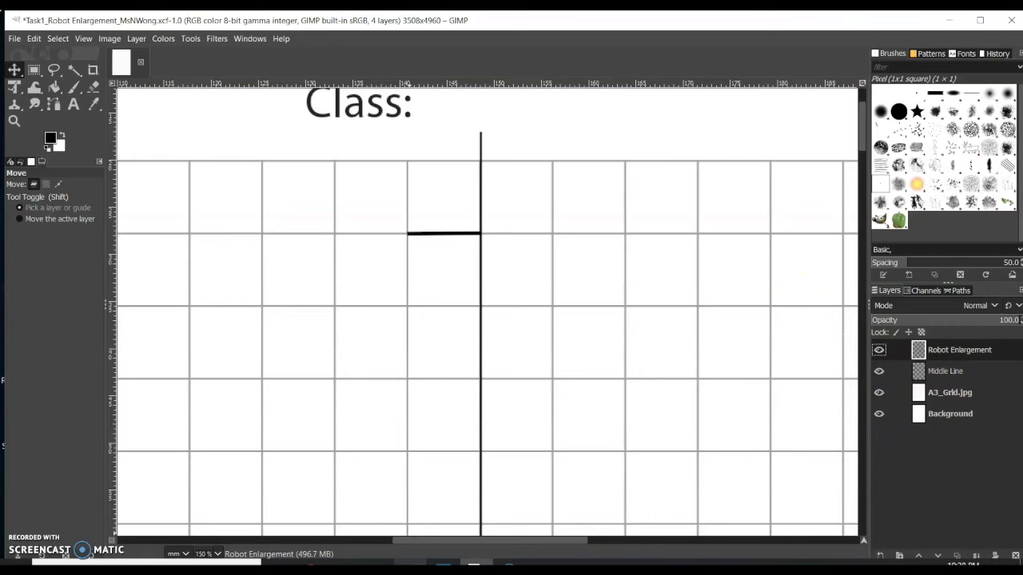
- Following the A4 robot drawing, start a path at the short line's left end and run it diagonally one square down and left
mouse_move(474, 563)
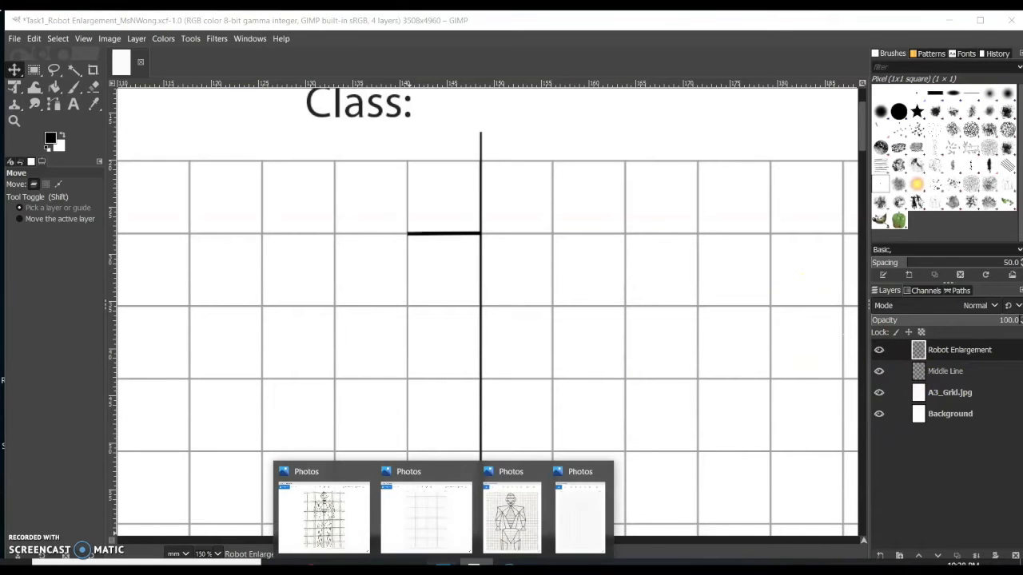
click(521, 525)
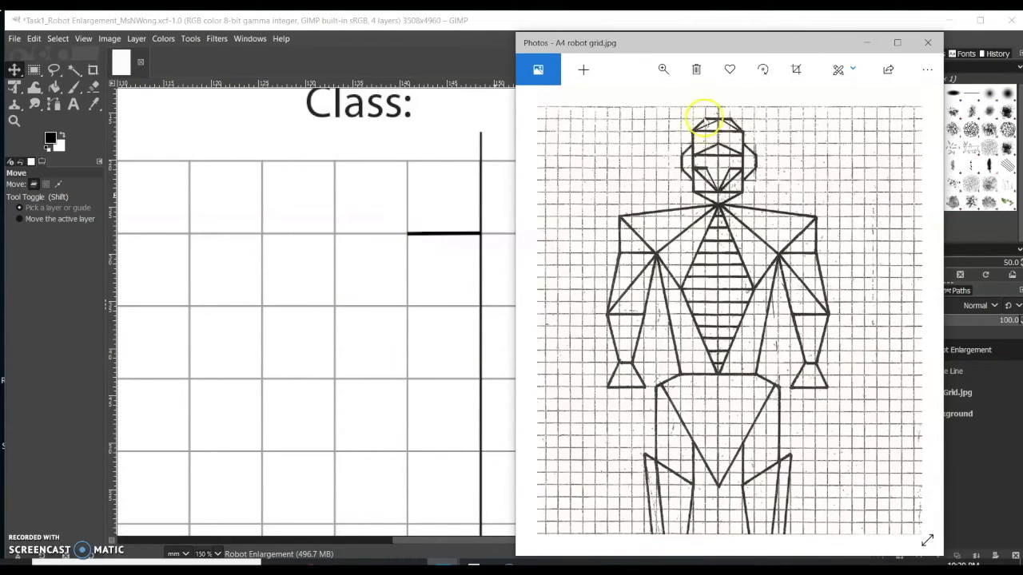
click(385, 266)
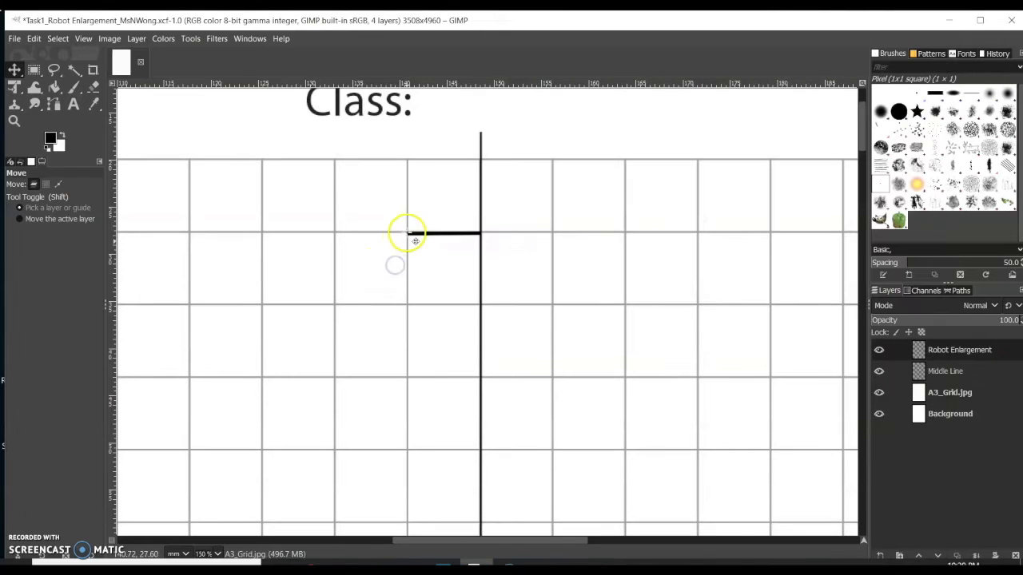
click(53, 104)
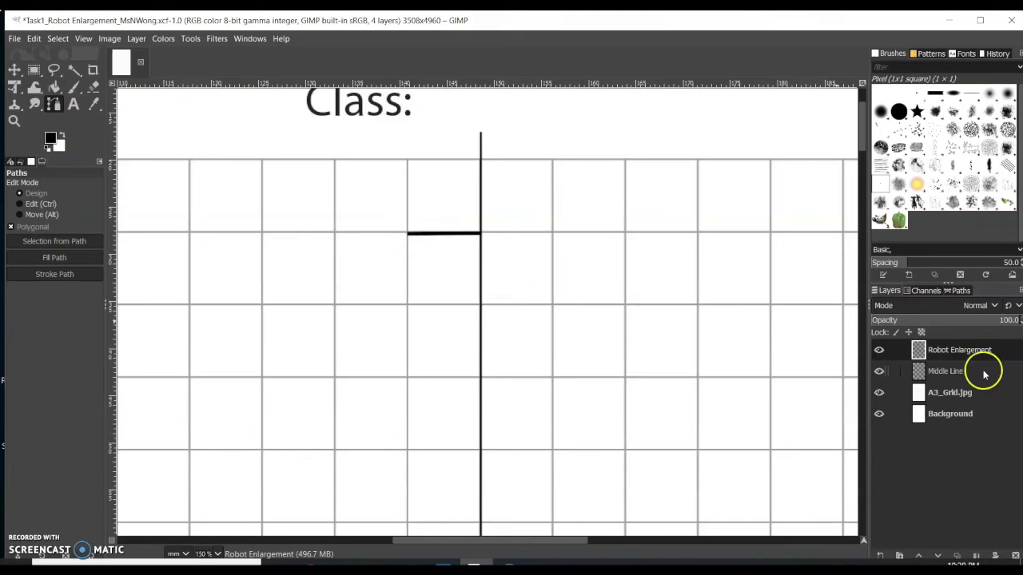
click(407, 234)
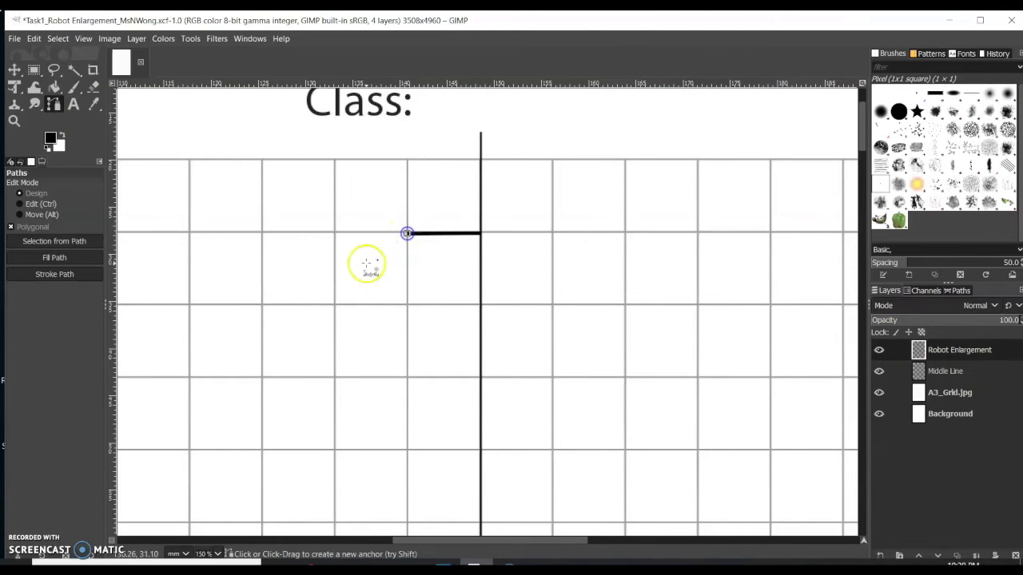
click(334, 305)
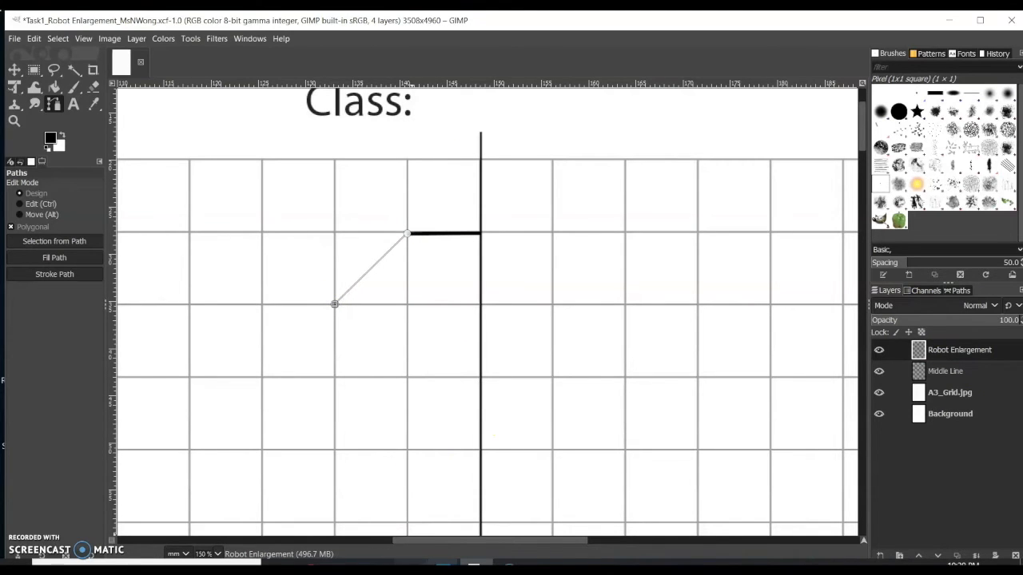
- Extend the path straight down five squares for the side of the head, checking the A4 reference and aligning the end anchor to the grid intersection
mouse_move(472, 564)
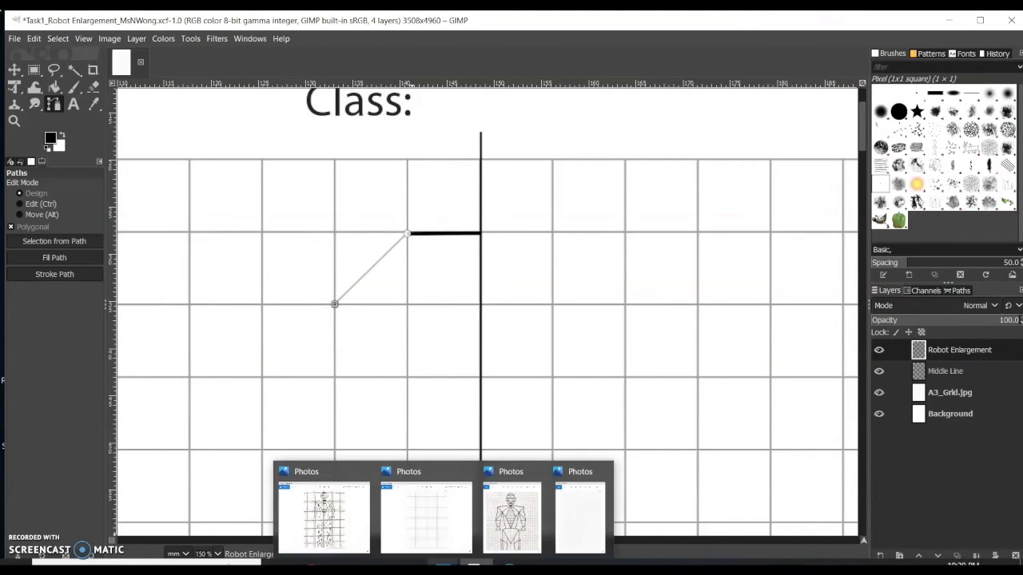
click(499, 528)
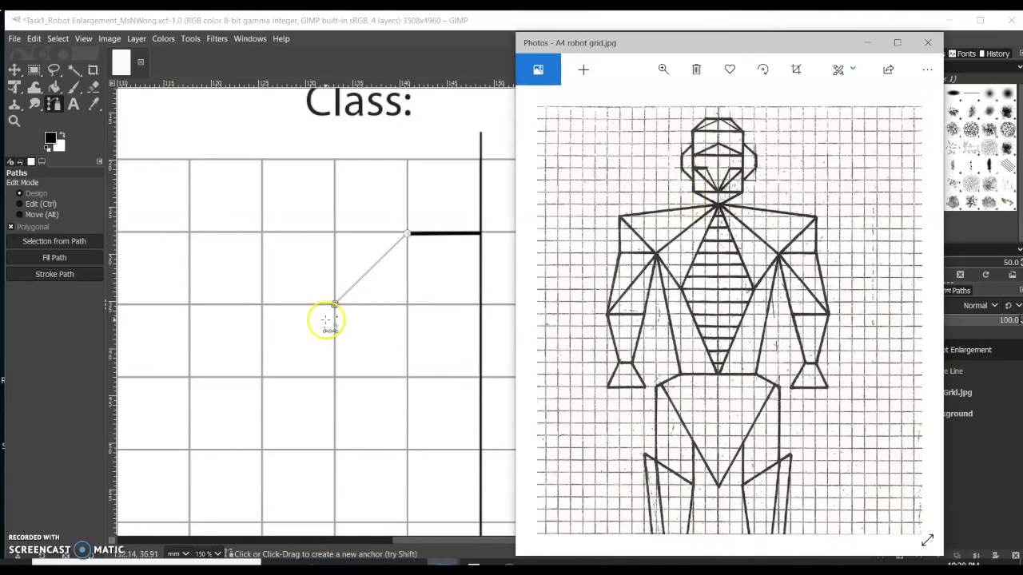
scroll(328, 319, down, 2)
scroll(377, 270, up, 2)
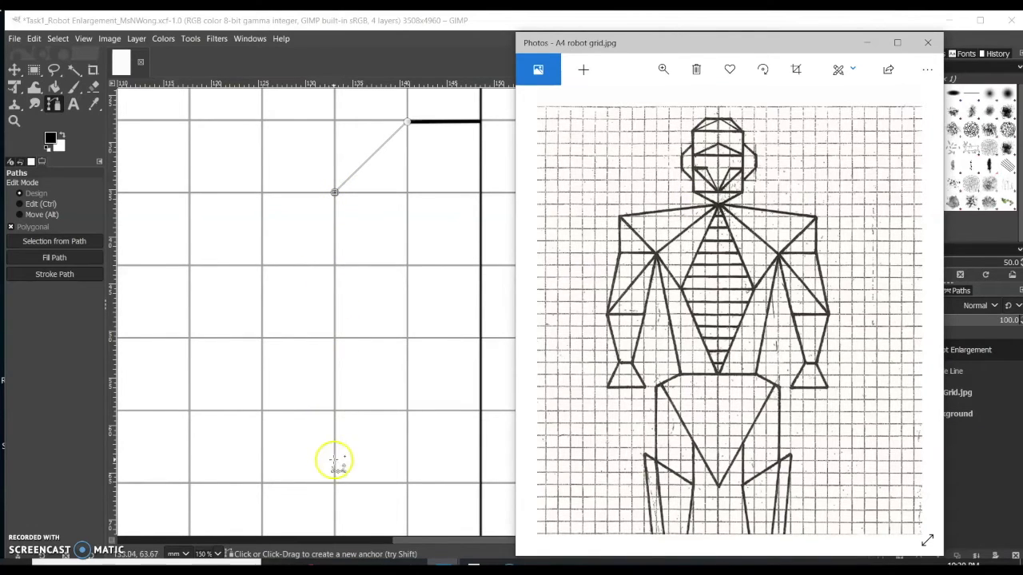
click(334, 518)
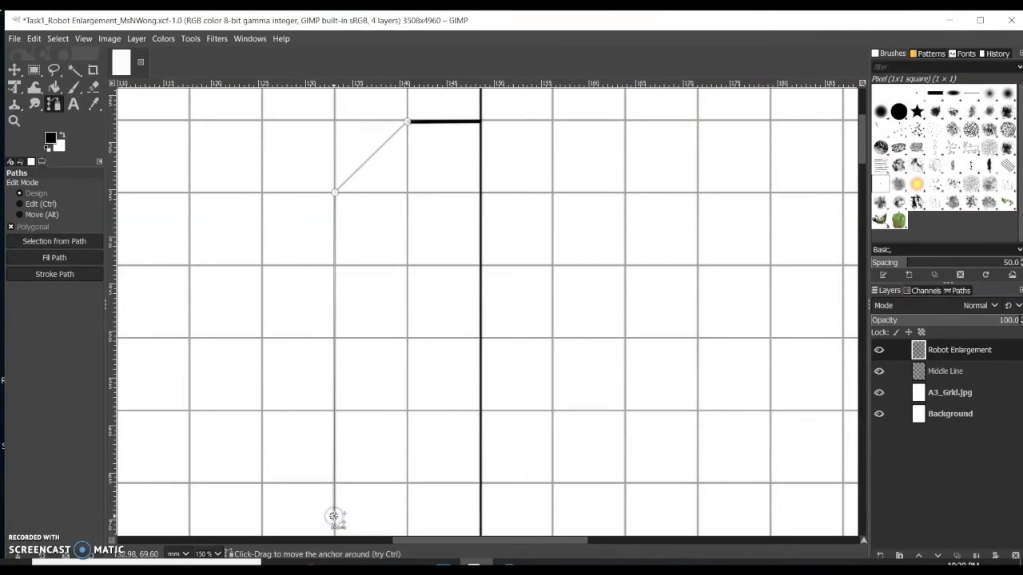
scroll(349, 478, down, 3)
scroll(353, 477, up, 3)
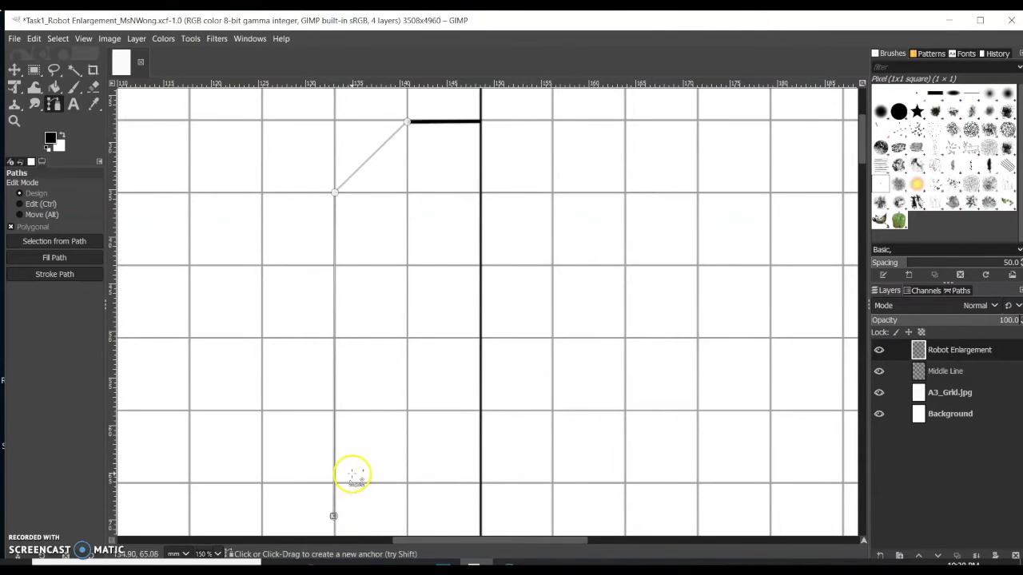
scroll(384, 447, down, 3)
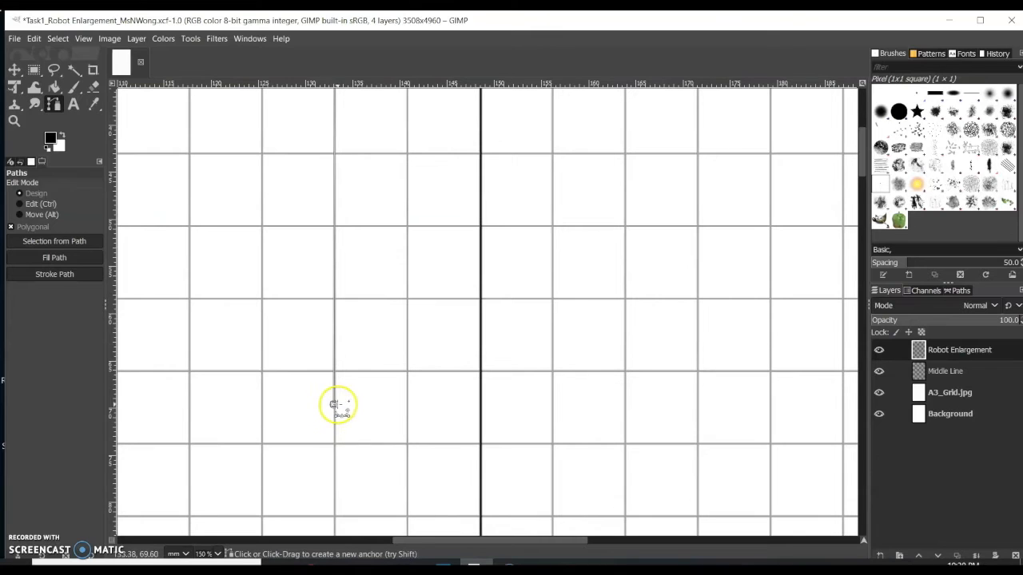
drag(336, 407, 335, 441)
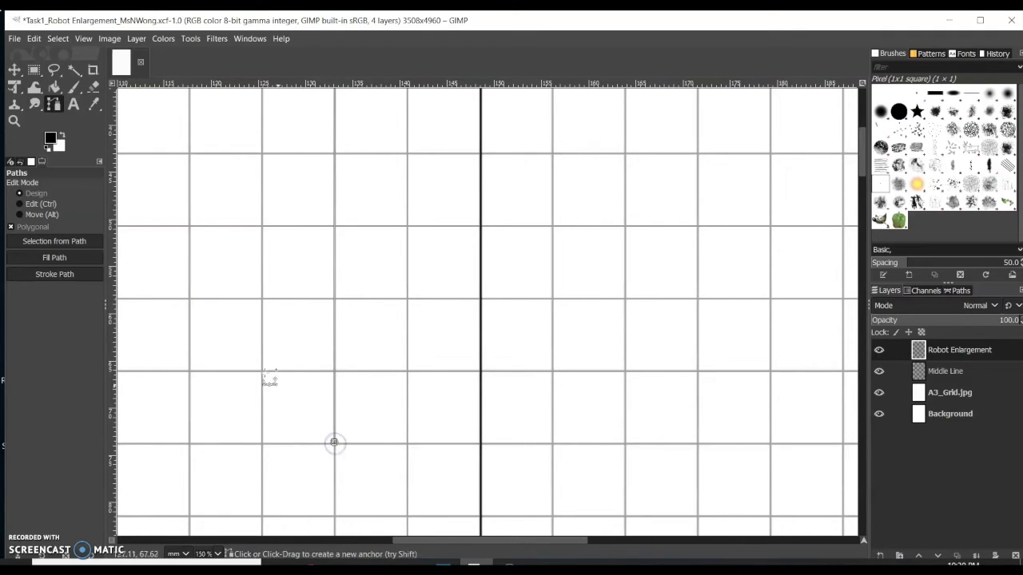
- Stroke the diagonal and vertical head-side path with a 5 px solid color line and leave path editing
click(54, 274)
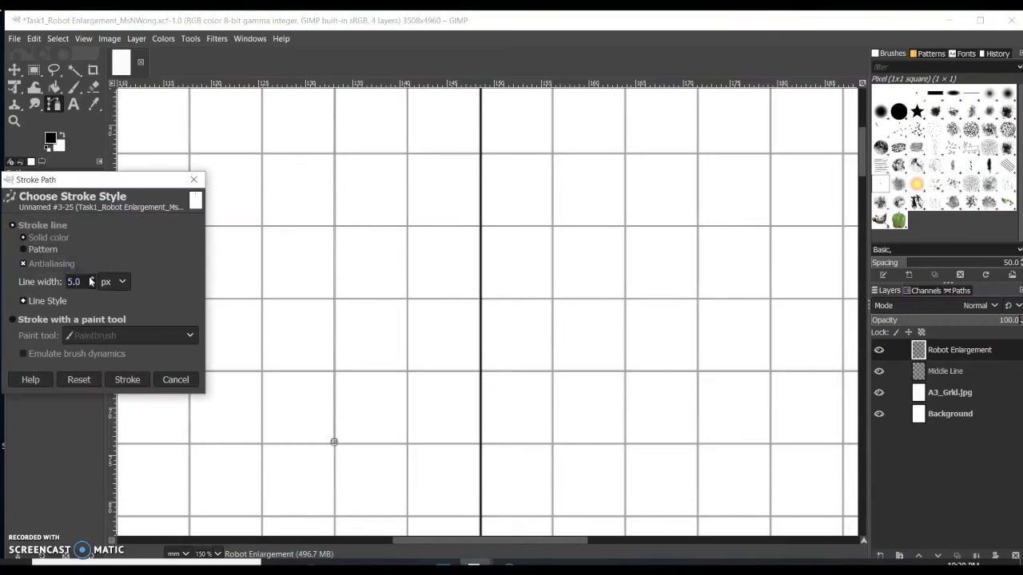
click(130, 380)
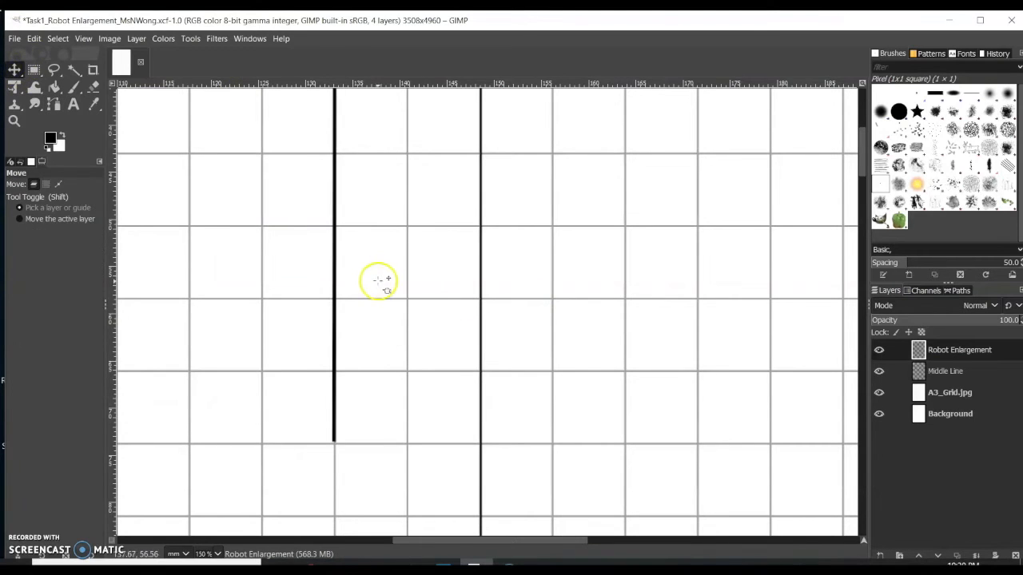
key(z)
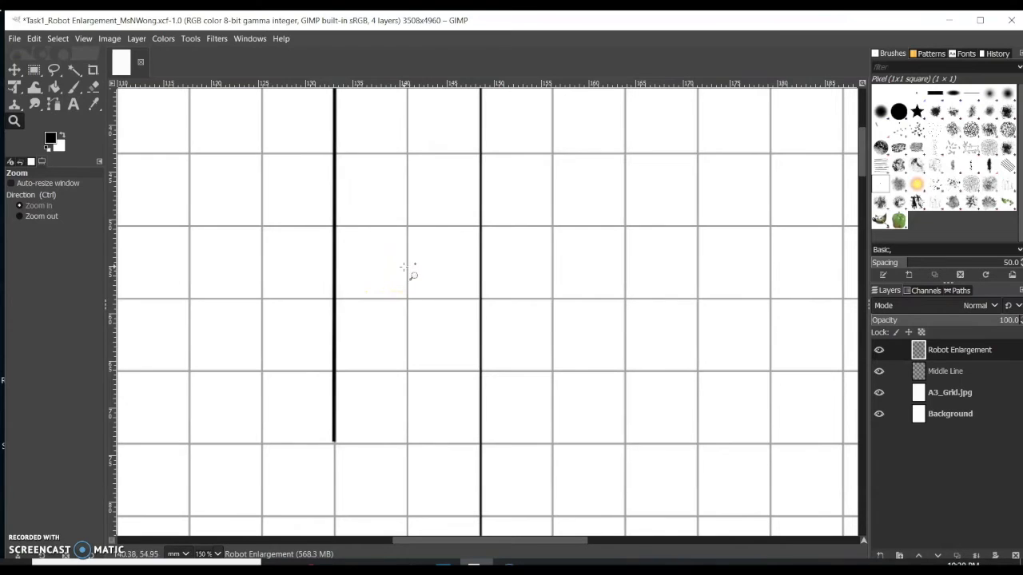
ctrl+click(434, 274)
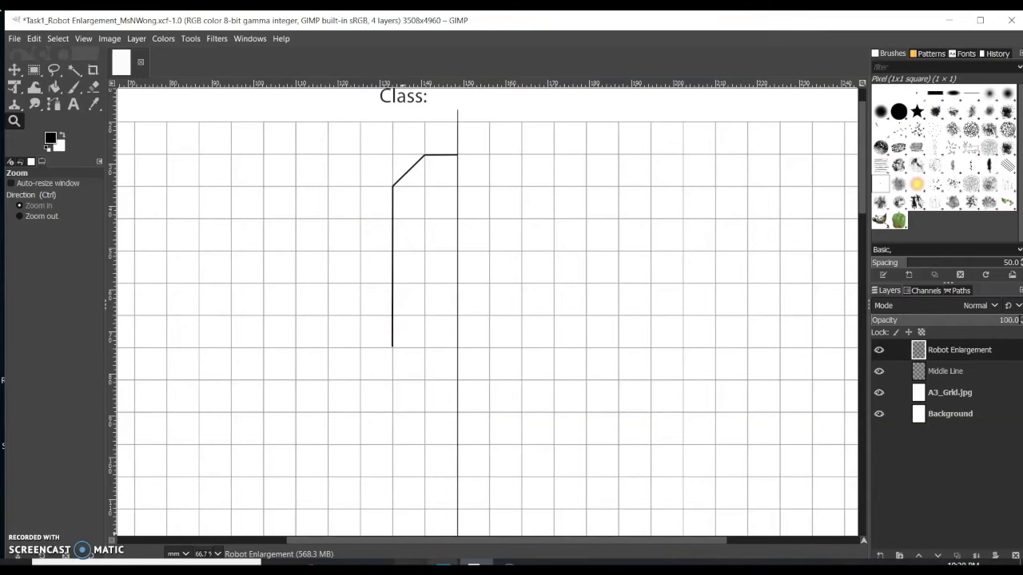
- Following the A4 robot drawing, draw a path from the head side's lower end to the middle line, two squares right and one down
click(477, 565)
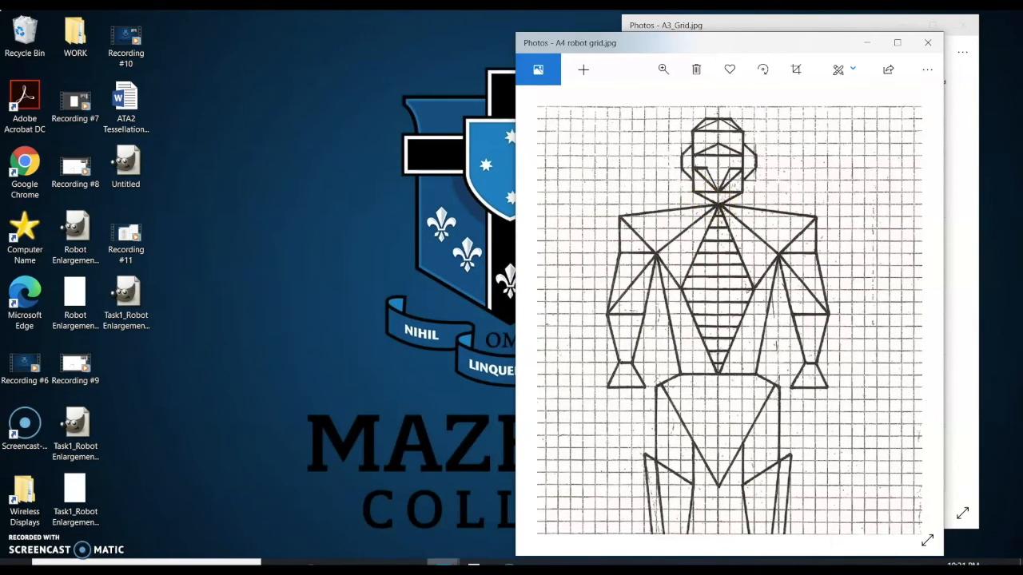
mouse_move(473, 566)
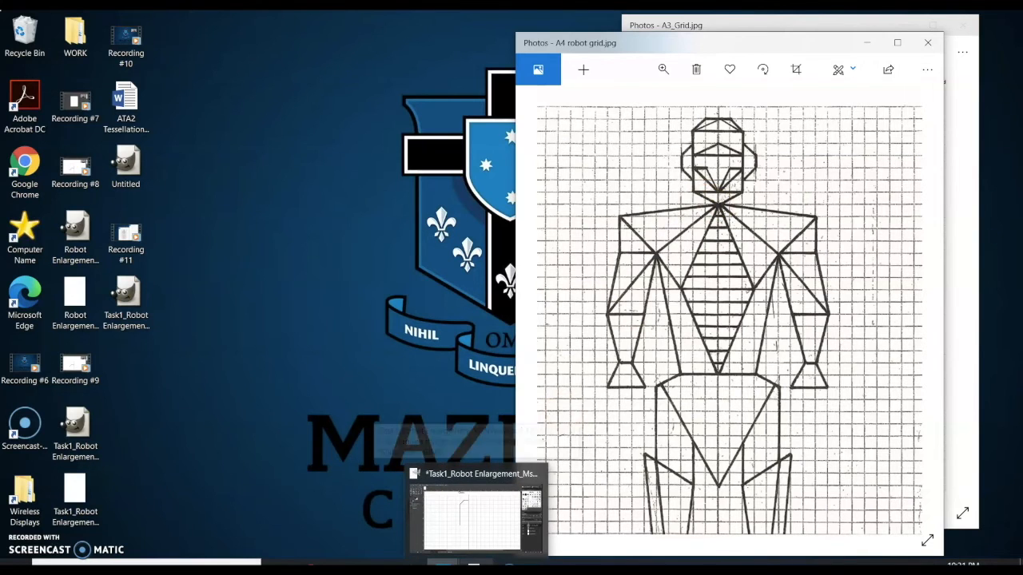
click(447, 511)
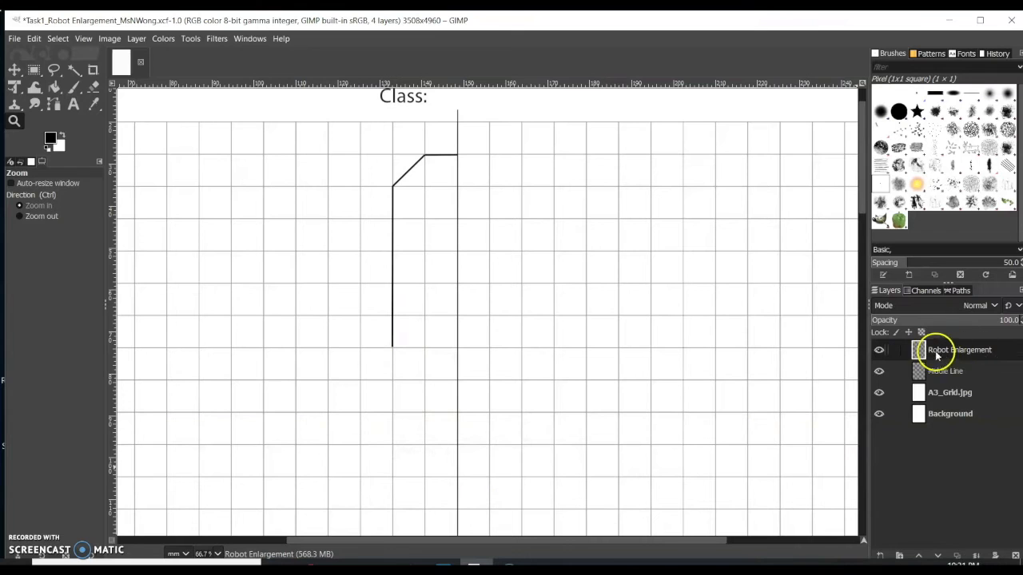
click(411, 362)
click(463, 359)
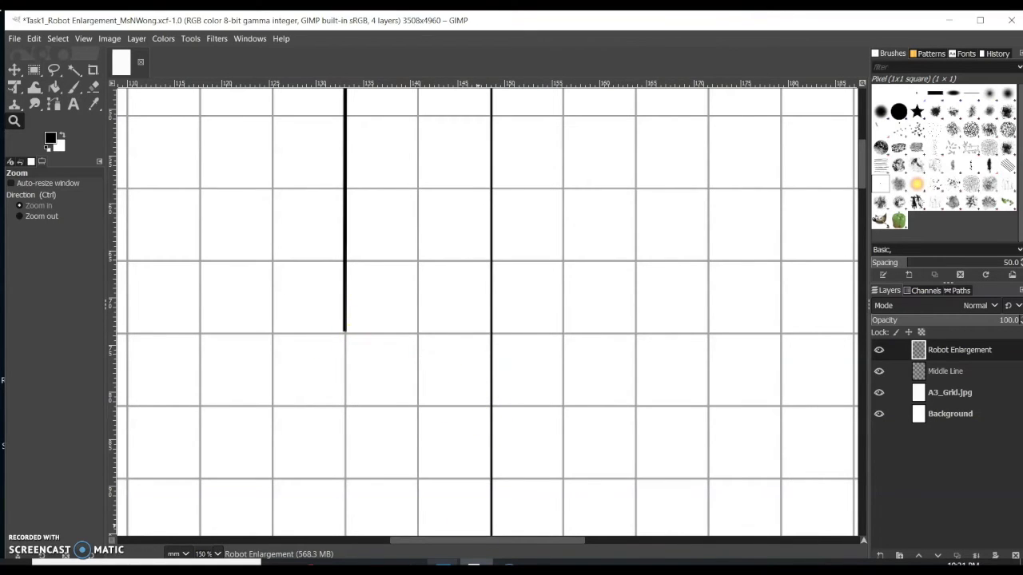
click(345, 331)
click(53, 104)
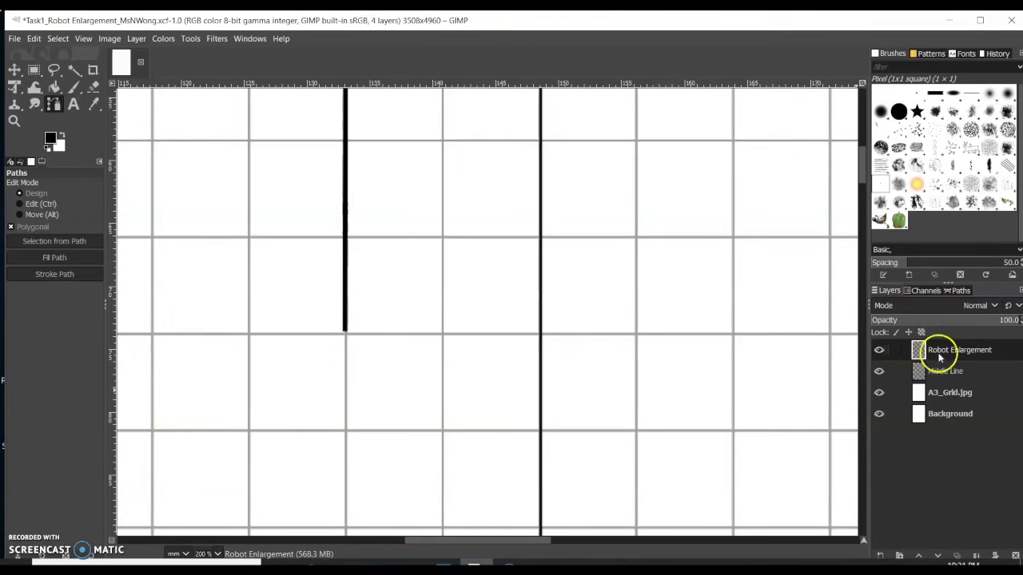
click(344, 334)
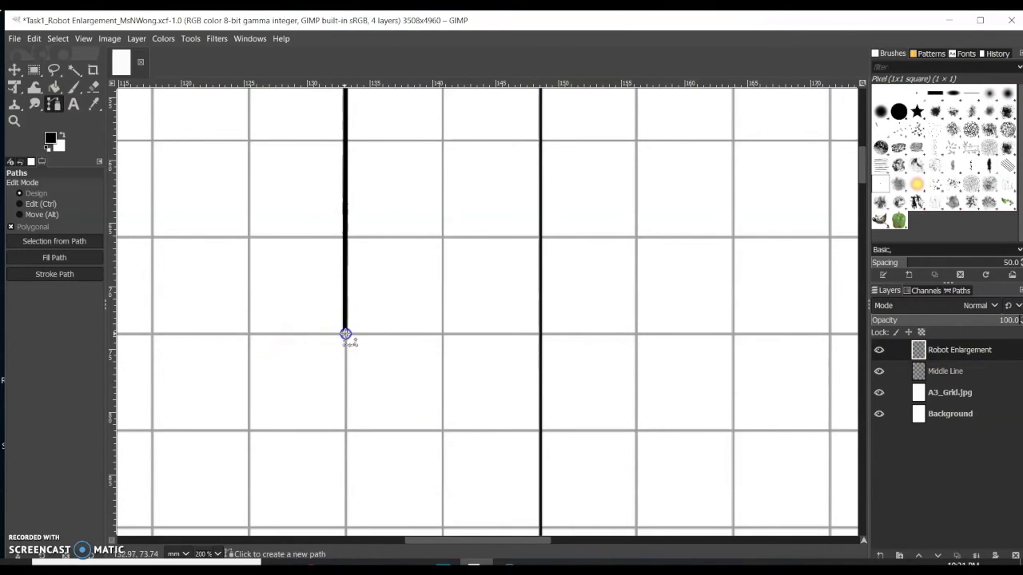
click(540, 430)
- Stroke the slanted jaw path with a 5 px solid color line, leave path editing and check the line
click(70, 276)
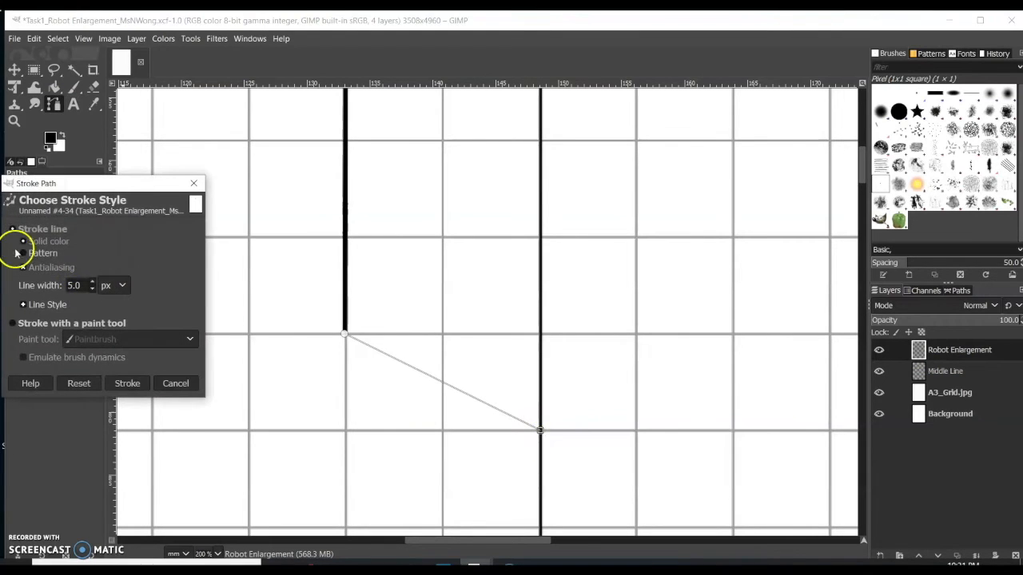
click(129, 385)
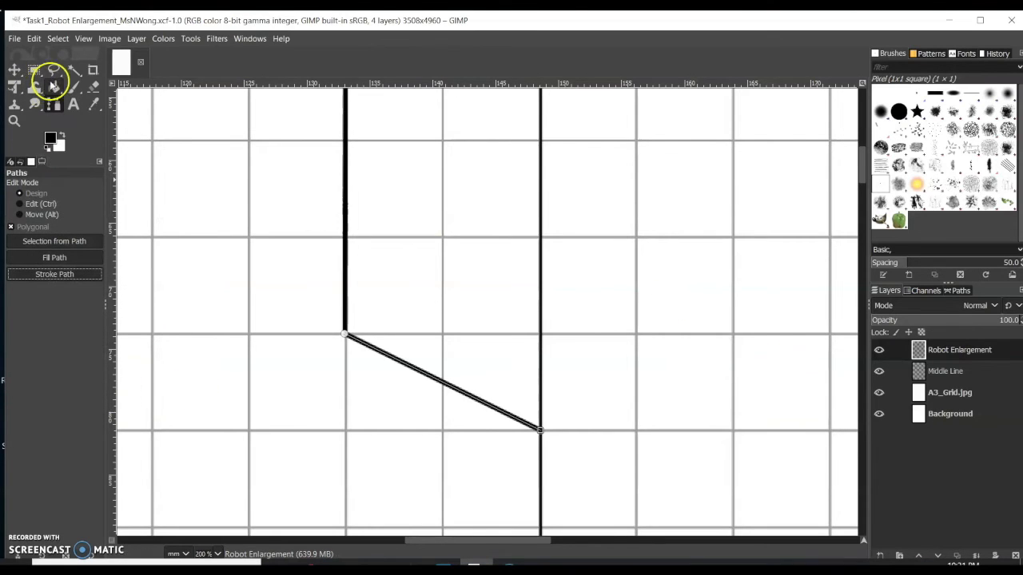
click(15, 69)
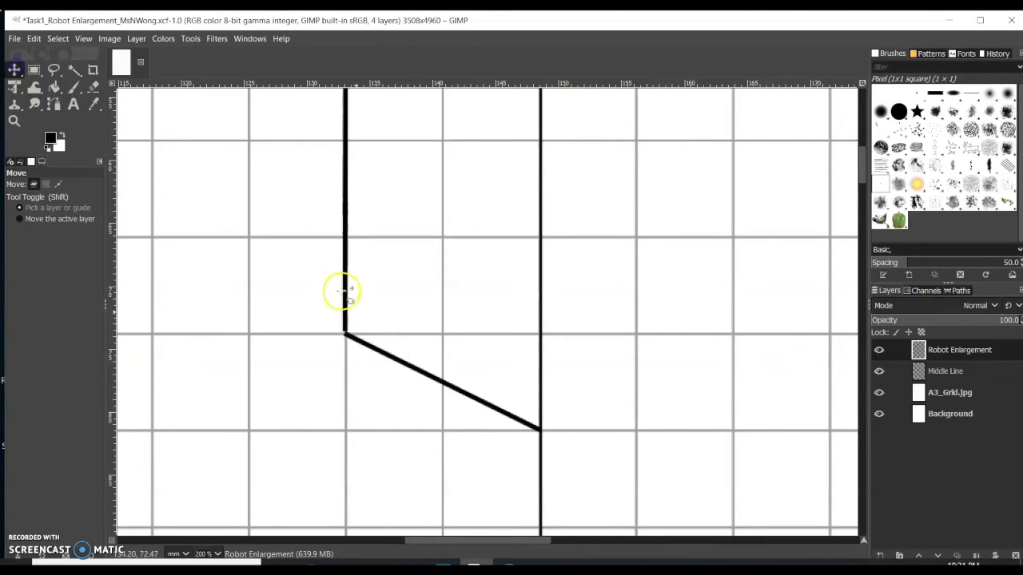
scroll(483, 368, up, 10)
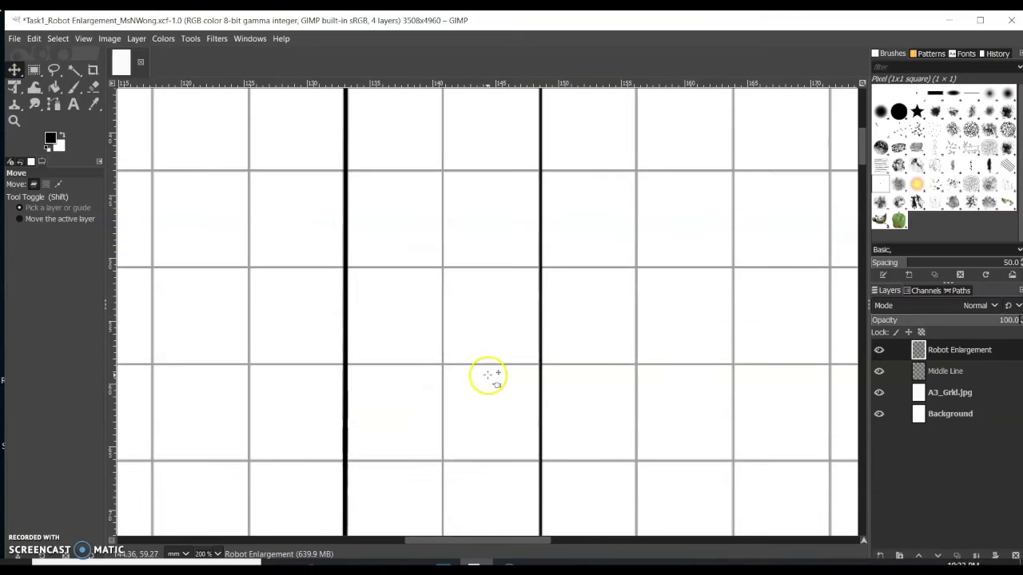
scroll(487, 377, down, 8)
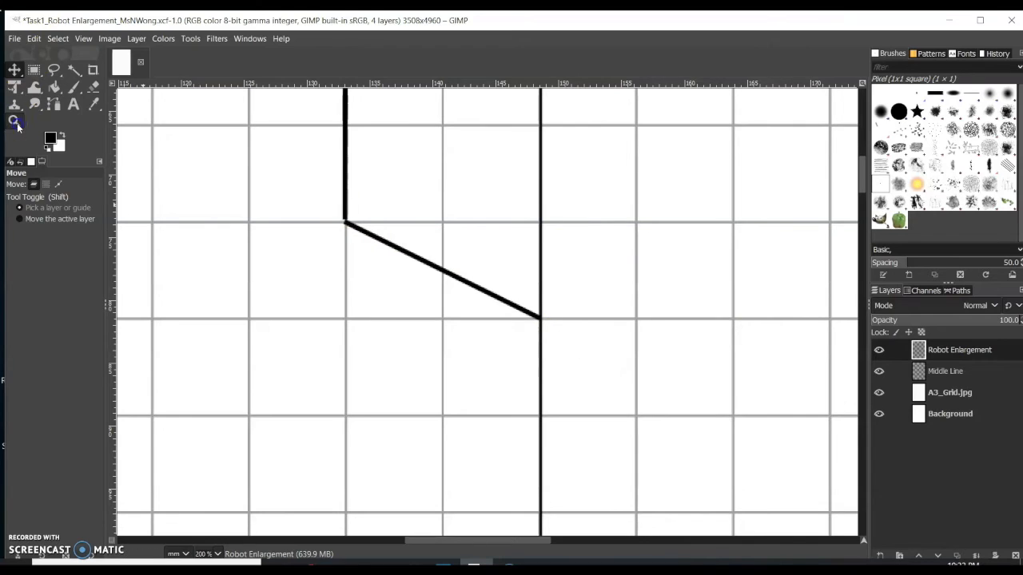
- Following the A4 drawing, start the ear path one square below the head side's upper corner and run it diagonally one square down and left
click(14, 121)
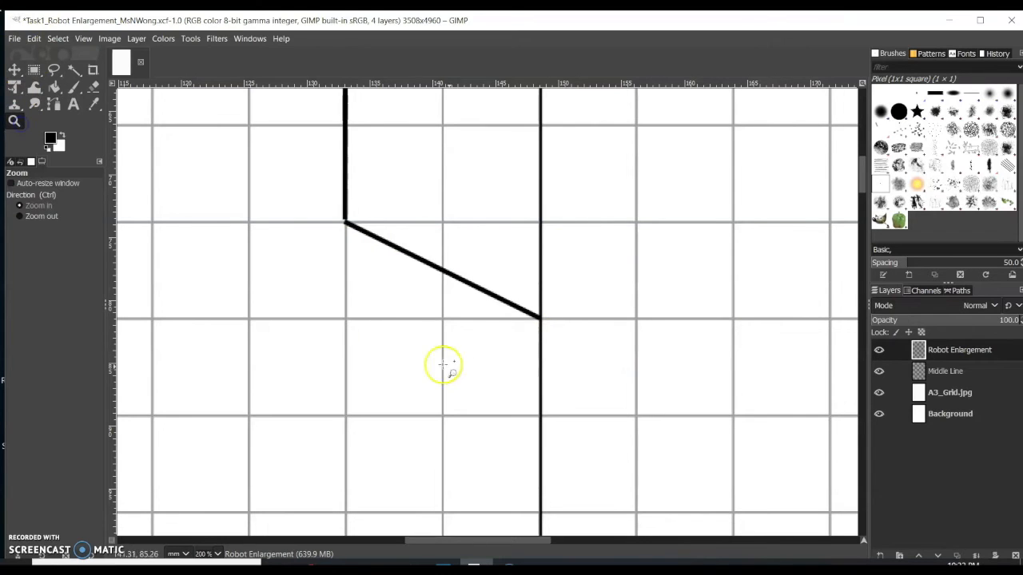
ctrl+click(514, 332)
ctrl+click(514, 330)
scroll(551, 343, up, 5)
scroll(551, 339, down, 2)
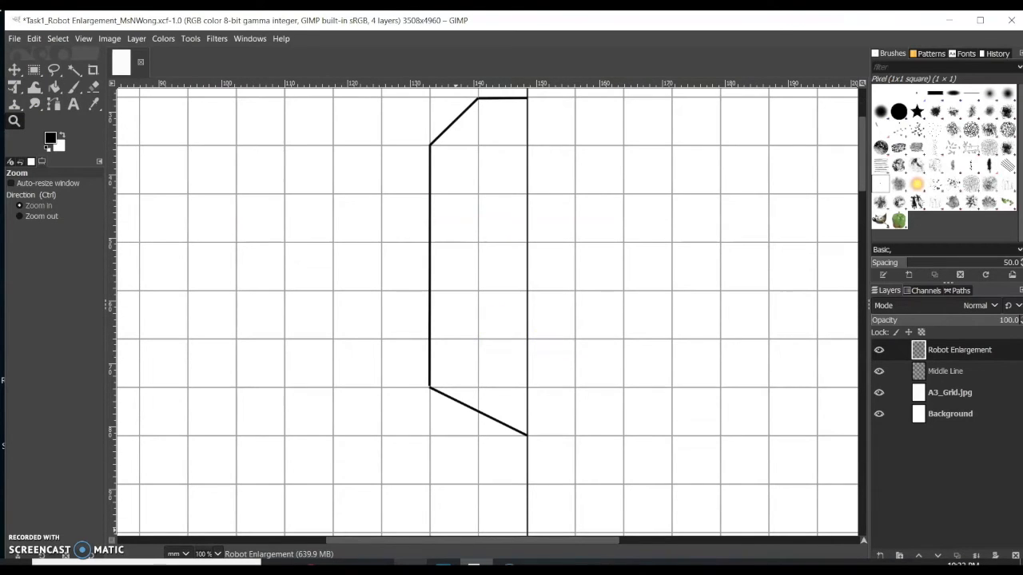
mouse_move(444, 565)
click(531, 512)
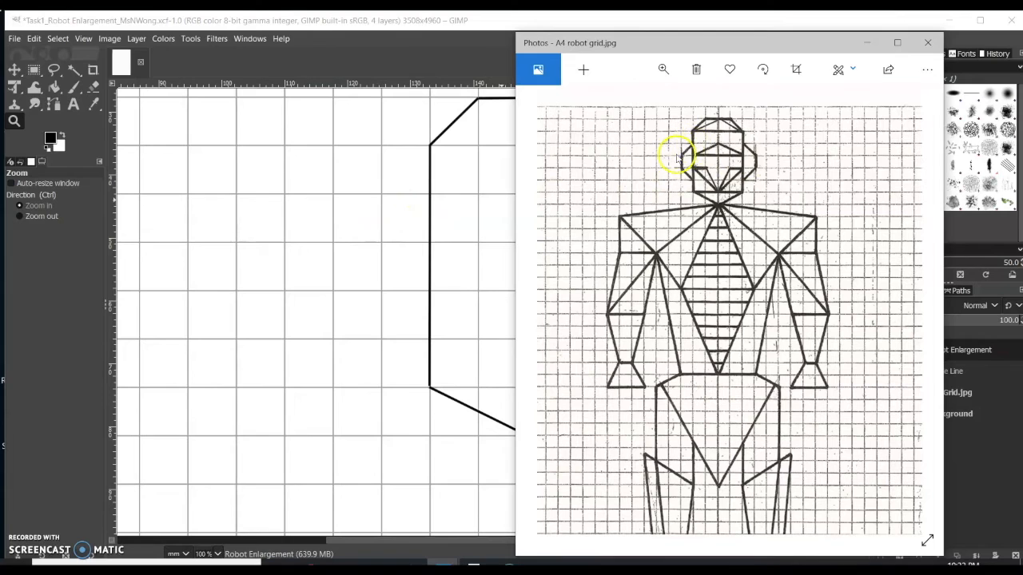
click(430, 194)
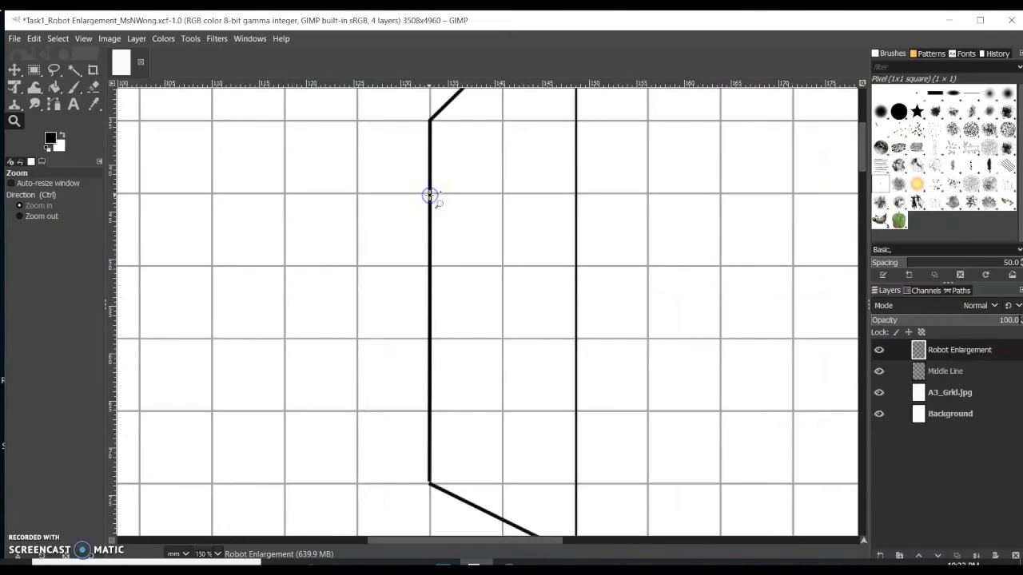
click(53, 104)
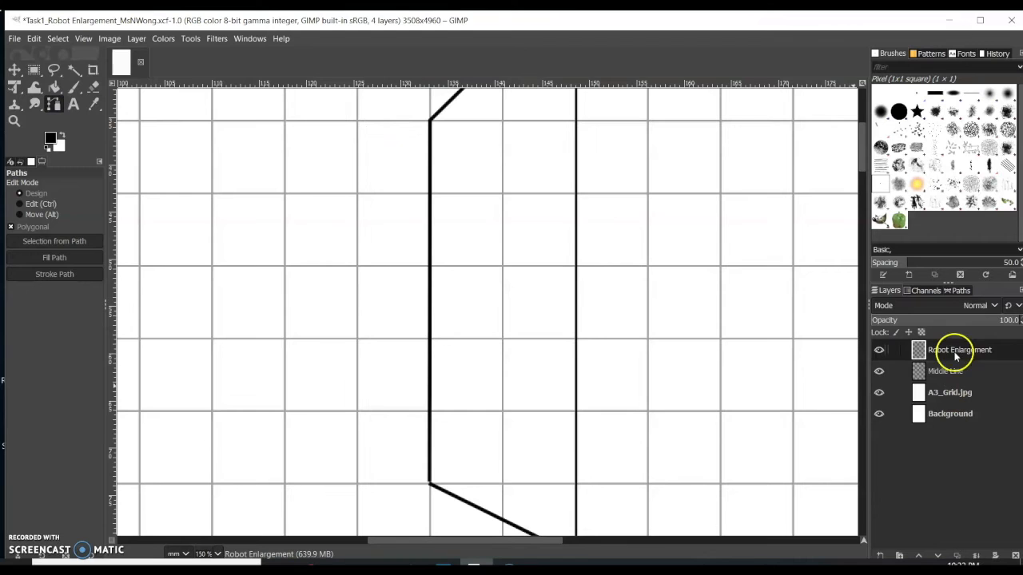
click(430, 194)
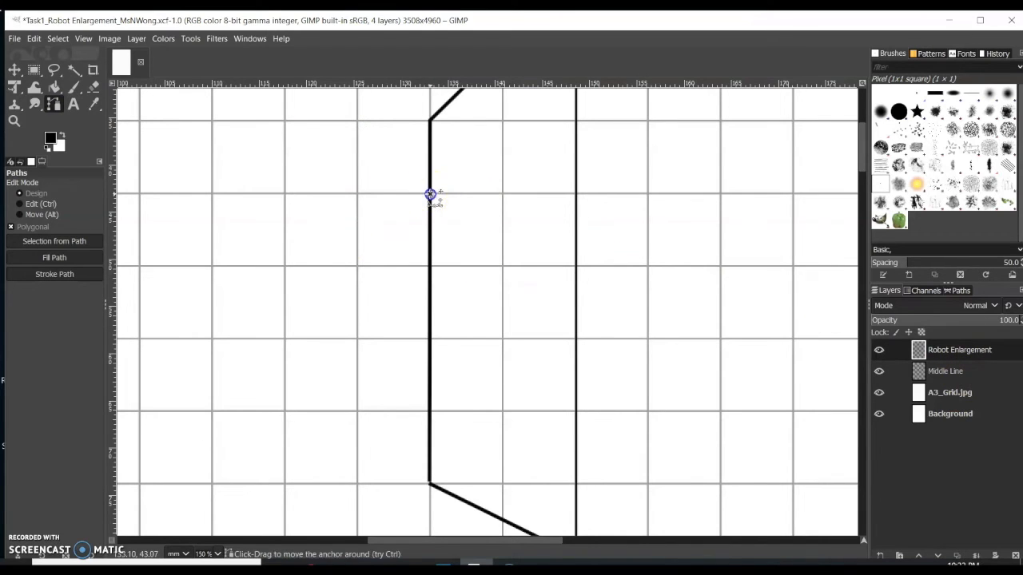
click(356, 267)
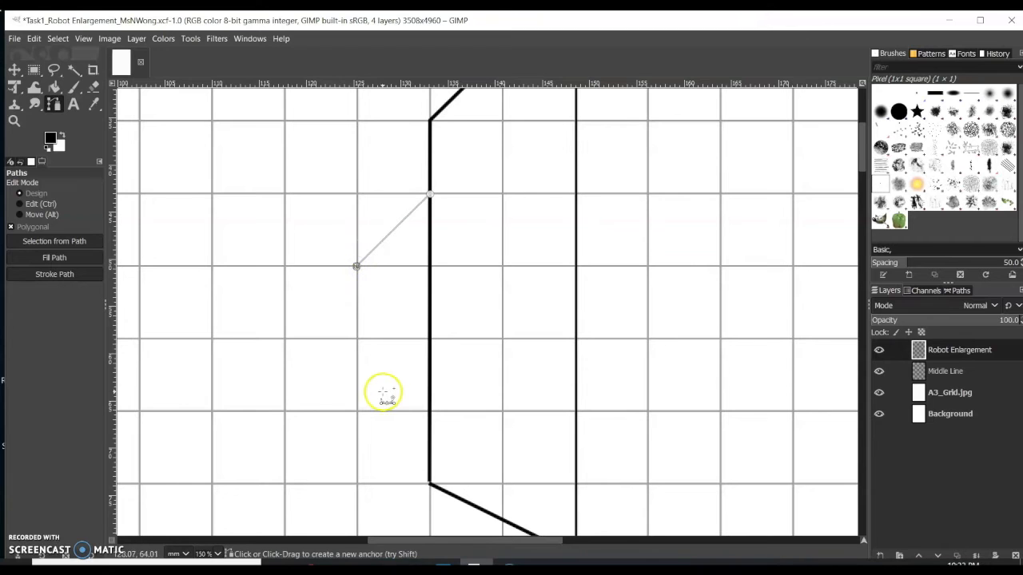
- Checking the A4 drawing, extend the ear path one square straight down and diagonally back to the head side, one square above its lower end
mouse_move(444, 564)
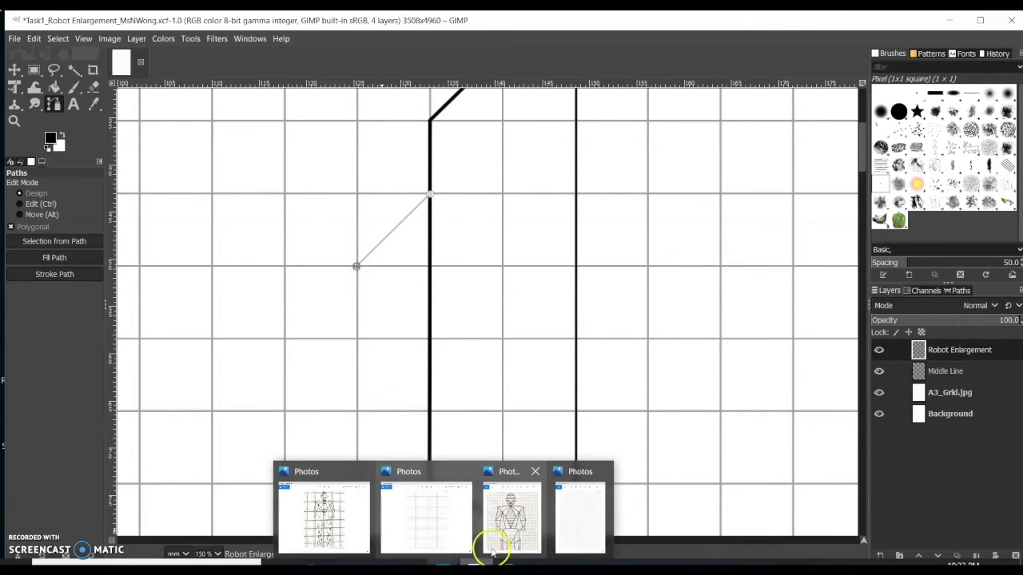
click(503, 527)
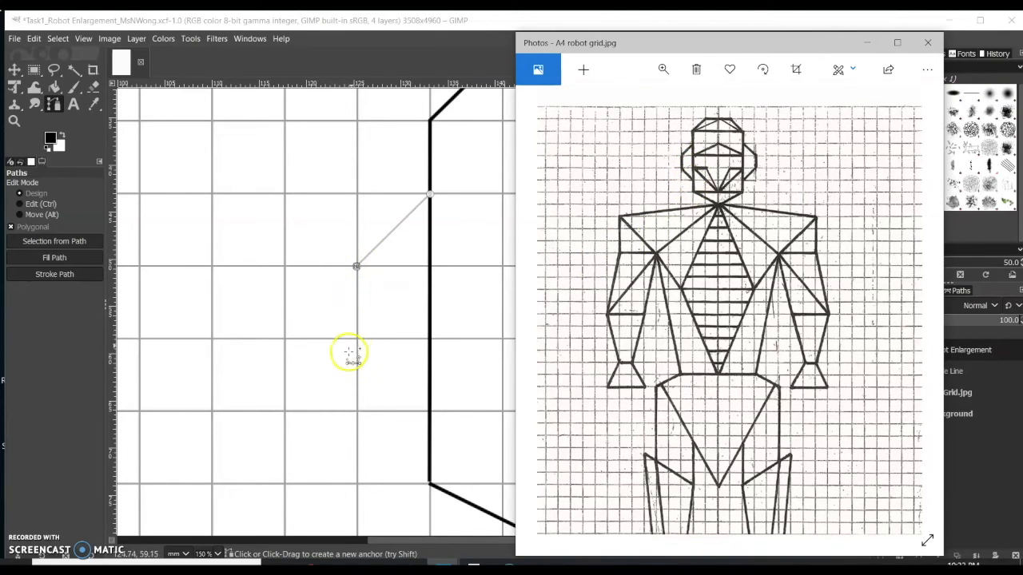
click(359, 268)
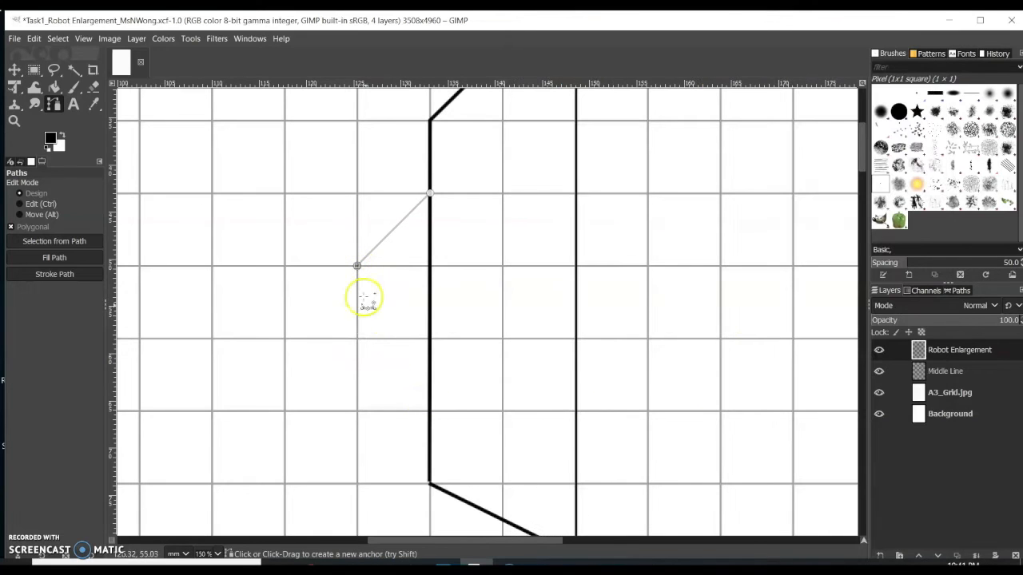
click(356, 339)
click(431, 414)
- Stroke the ear path with a 5 px solid color line and leave path editing
click(56, 274)
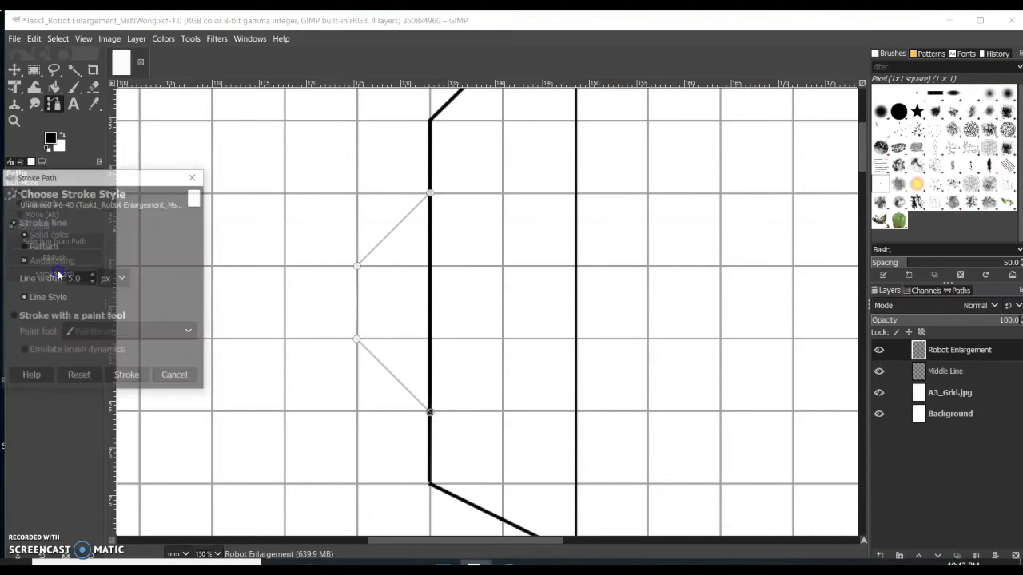
click(128, 374)
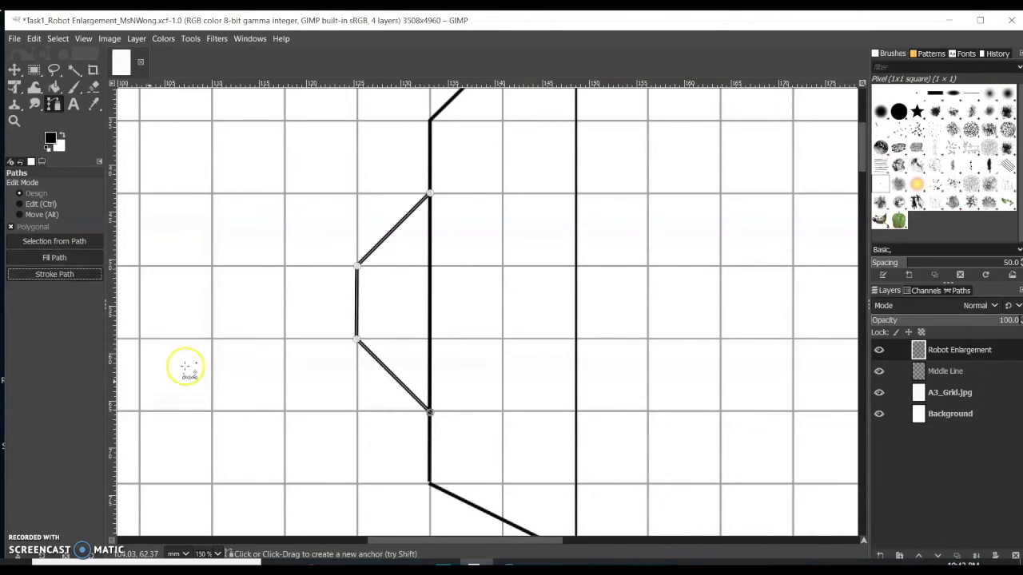
click(15, 71)
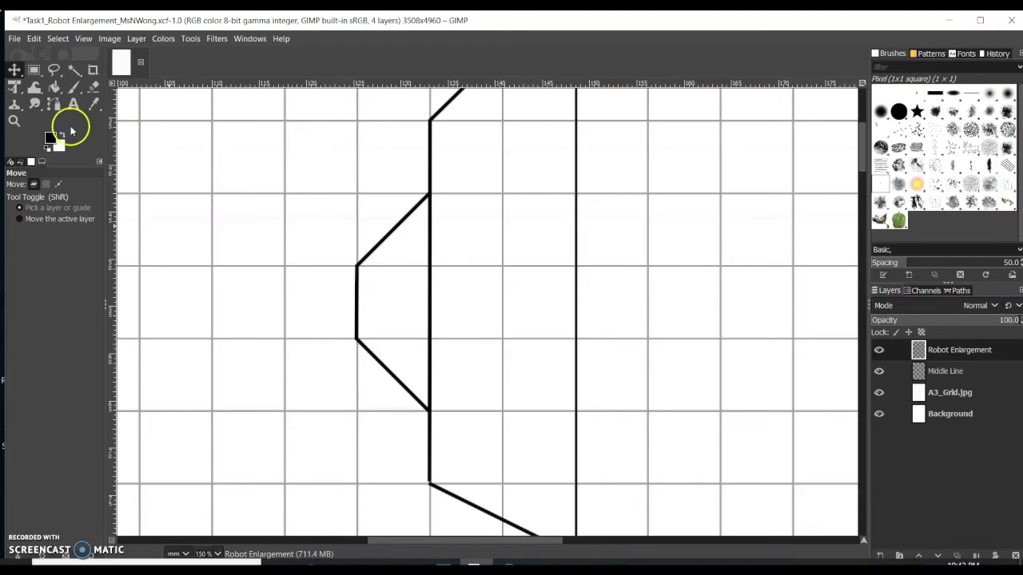
- Following the A4 drawing, start the shoulder path at the jaw's end on the middle line and run it eight squares left and one down
click(14, 121)
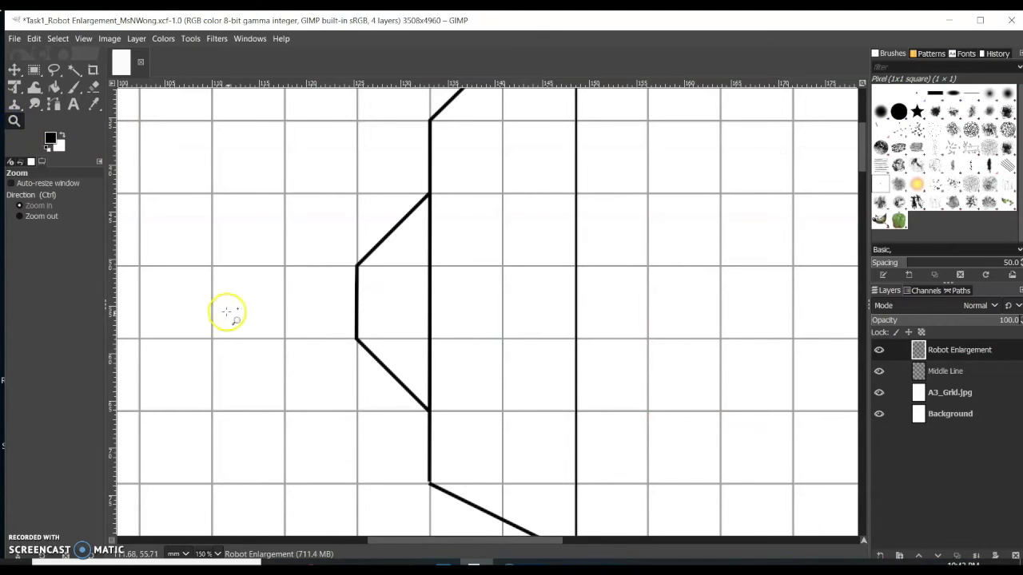
ctrl+click(338, 338)
ctrl+click(476, 306)
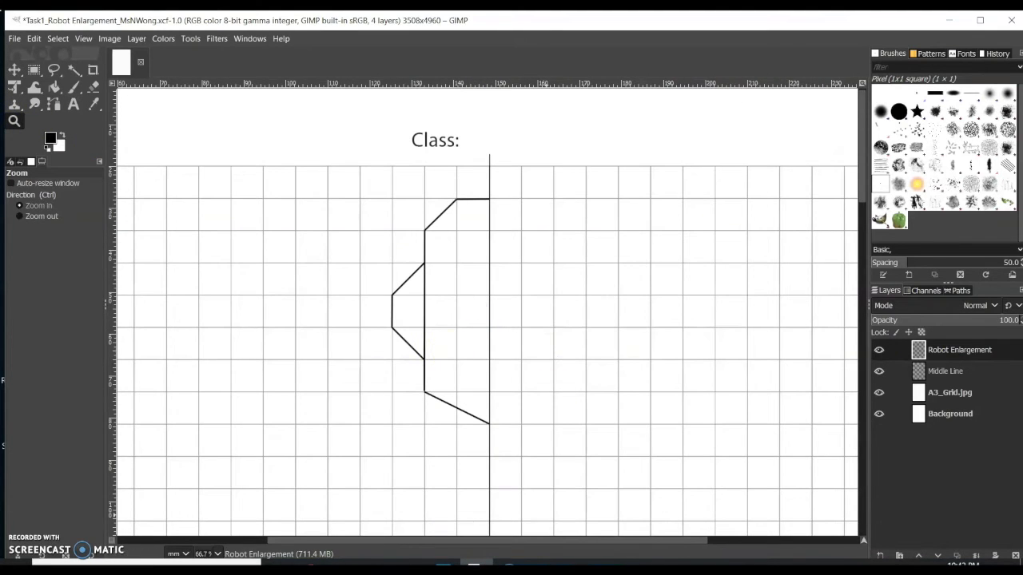
mouse_move(473, 565)
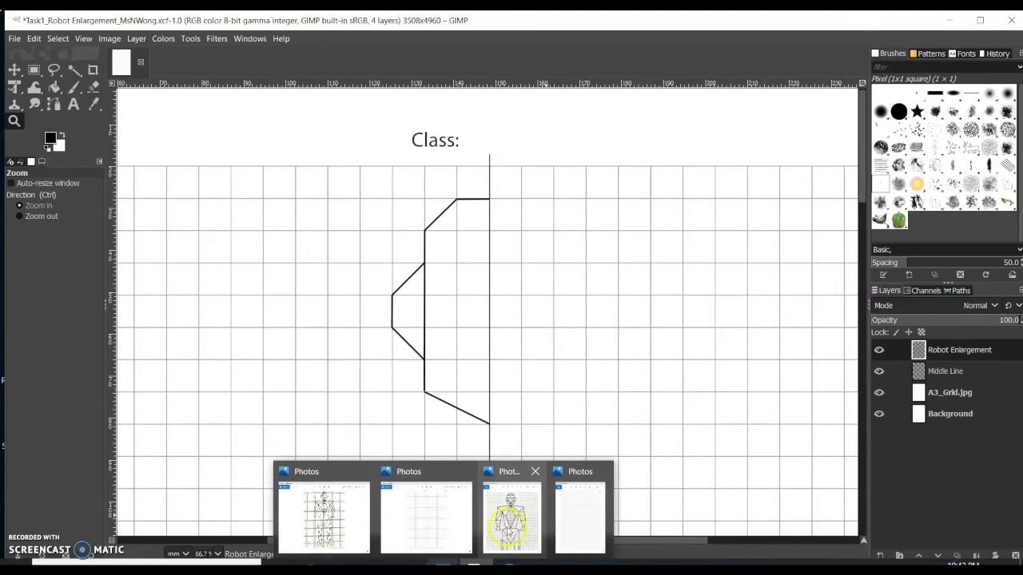
click(516, 519)
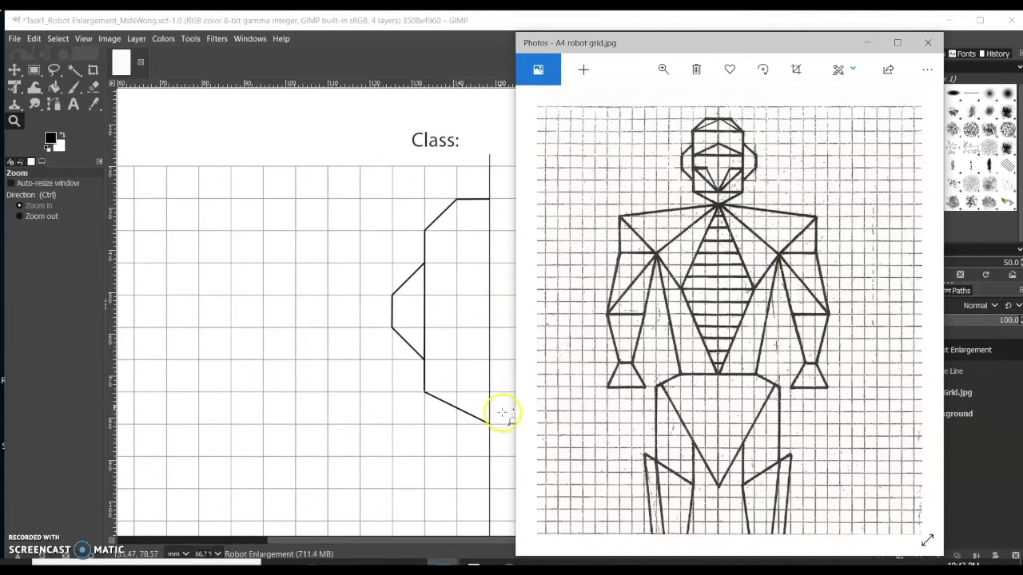
click(484, 431)
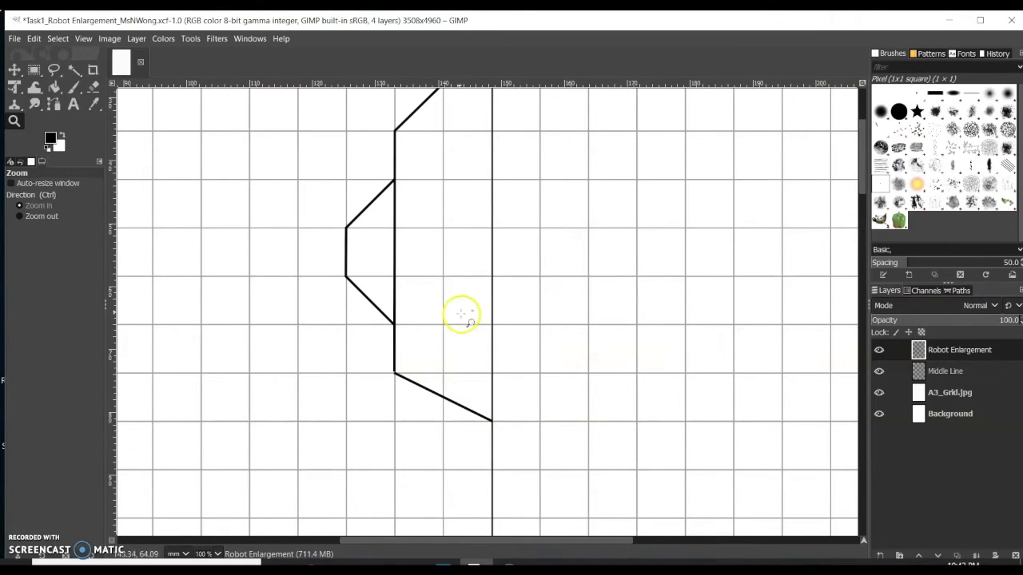
scroll(465, 305, down, 3)
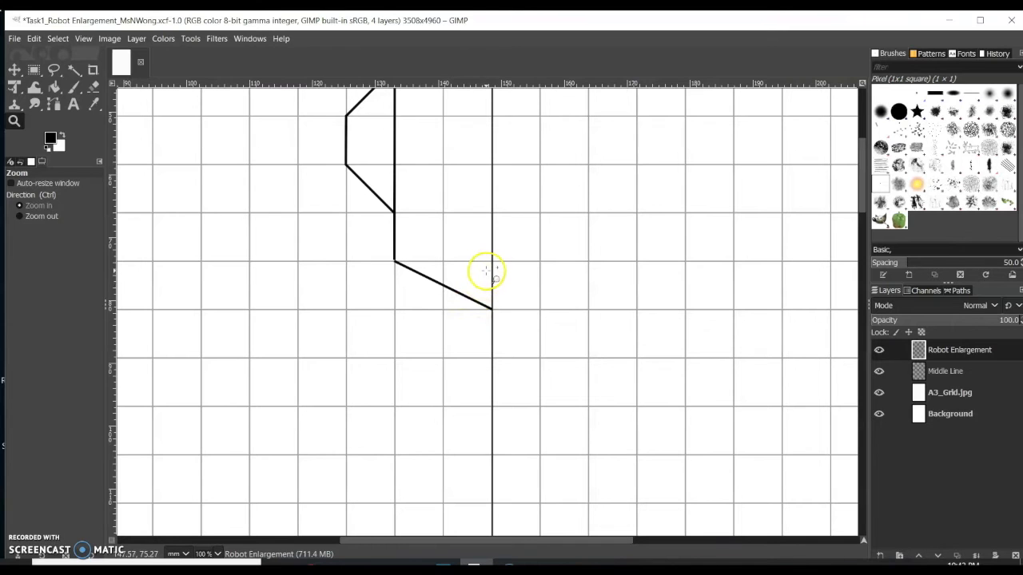
mouse_move(484, 272)
mouse_down()
mouse_move(420, 277)
mouse_move(583, 265)
mouse_move(669, 293)
mouse_move(731, 284)
mouse_move(660, 289)
mouse_up()
mouse_move(439, 284)
mouse_down()
mouse_move(783, 279)
mouse_move(589, 279)
mouse_move(646, 266)
mouse_move(690, 278)
mouse_up()
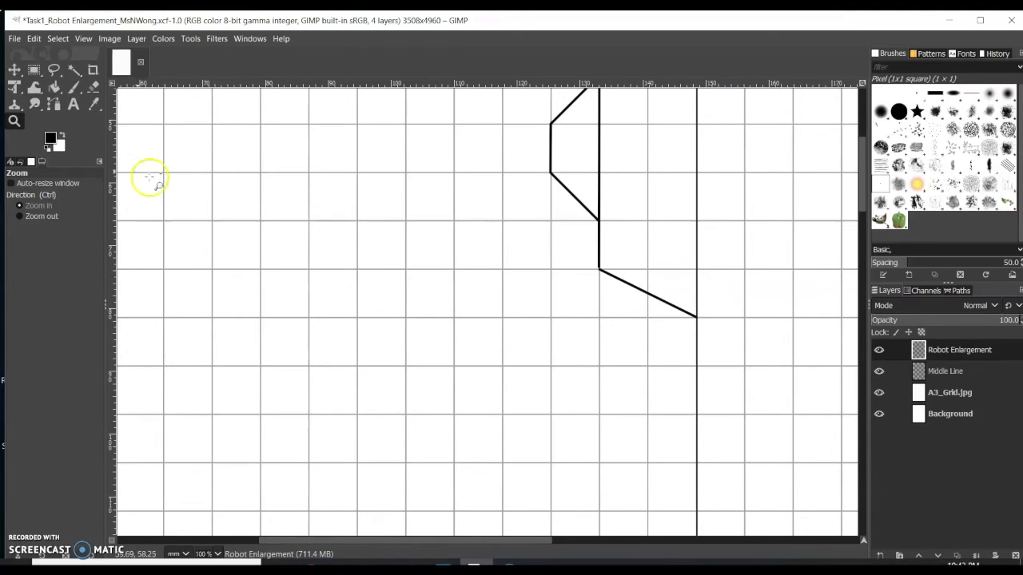
click(56, 105)
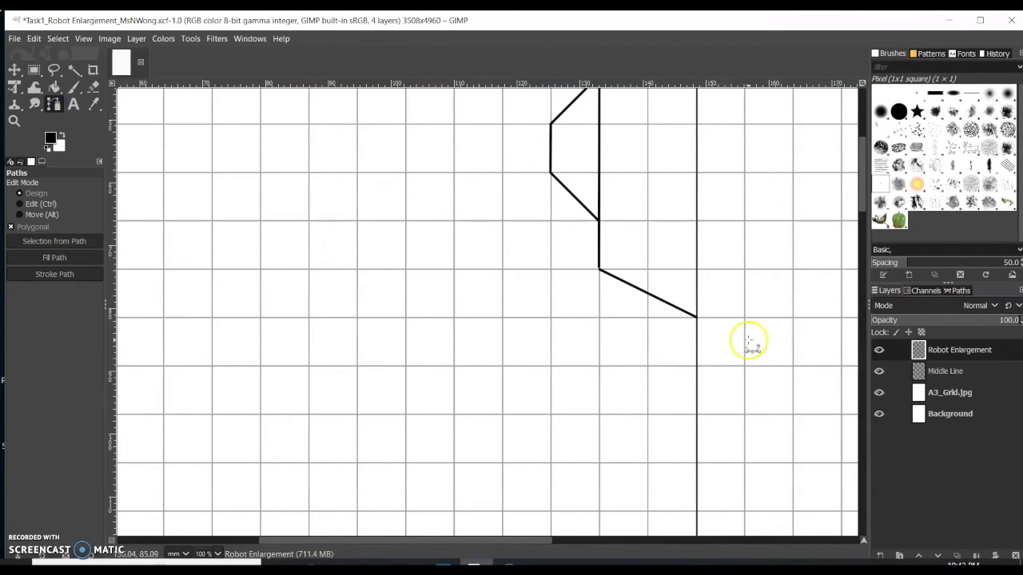
click(696, 318)
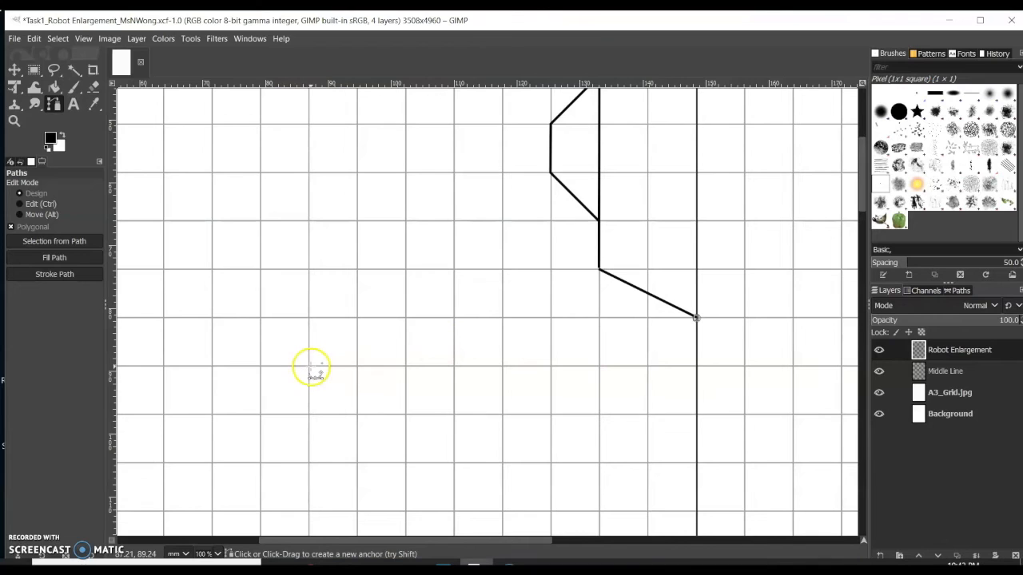
click(309, 367)
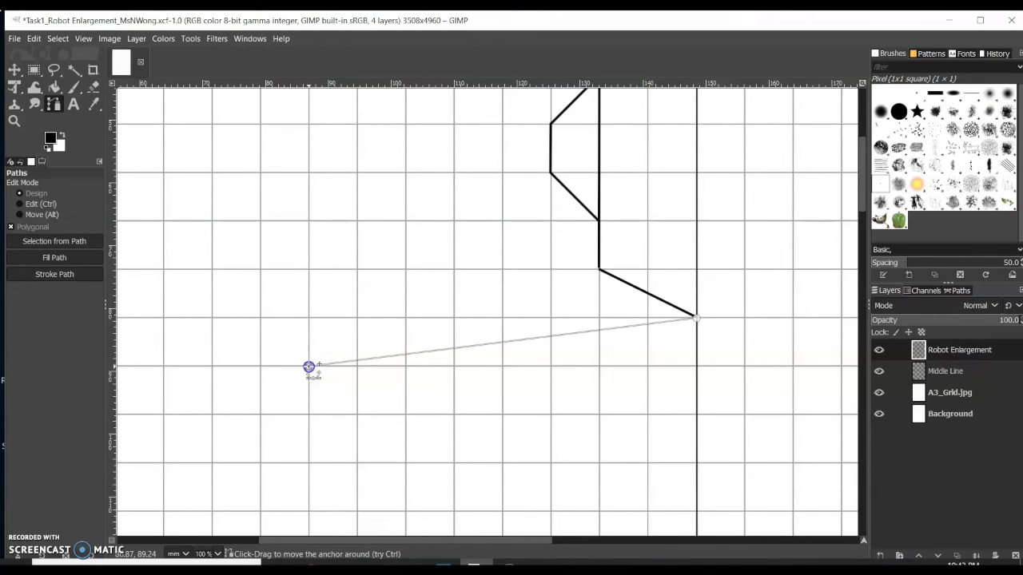
- Checking the A4 drawing, extend the shoulder path three squares straight down
mouse_move(443, 566)
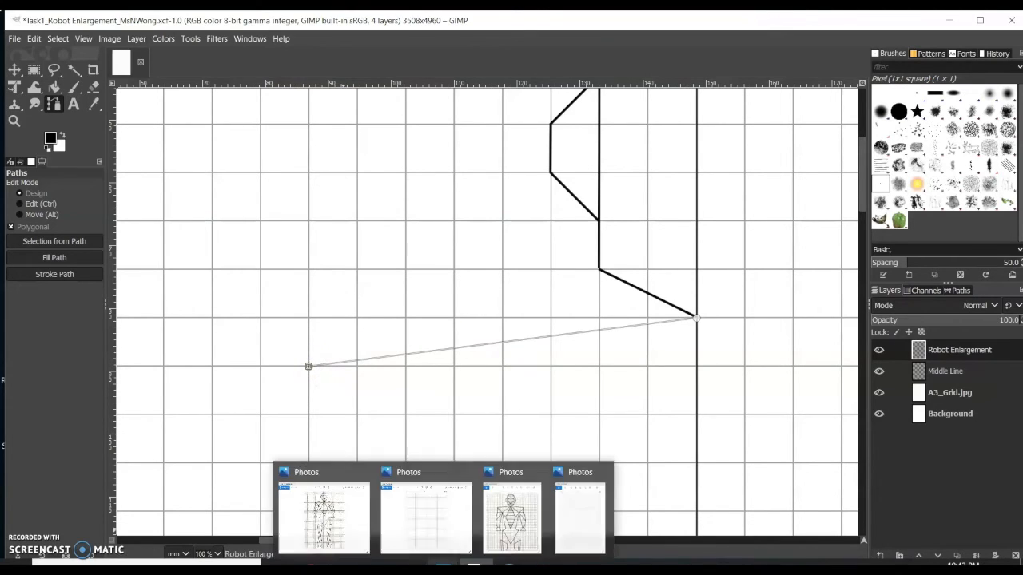
click(530, 538)
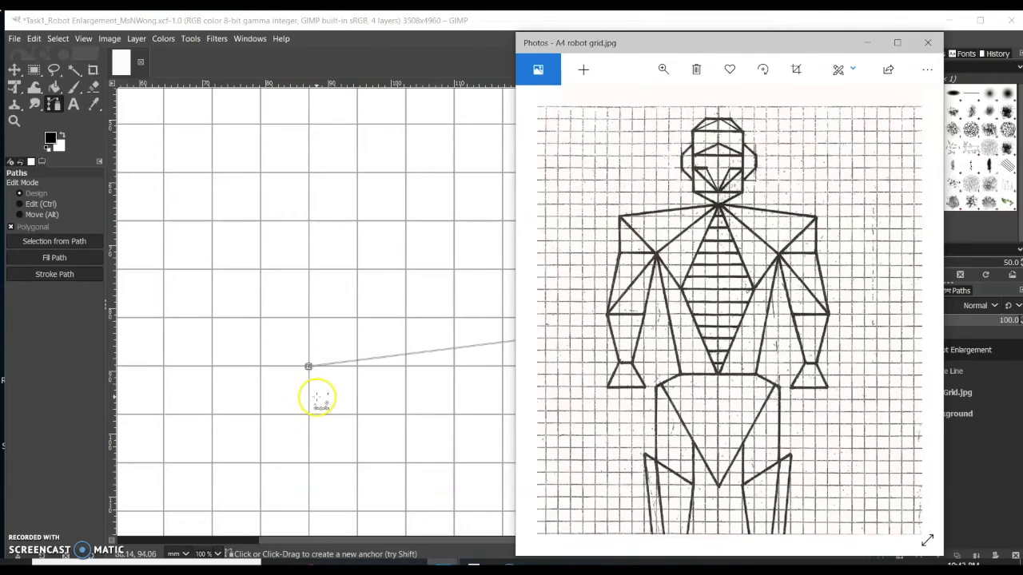
scroll(311, 384, down, 2)
scroll(324, 280, up, 1)
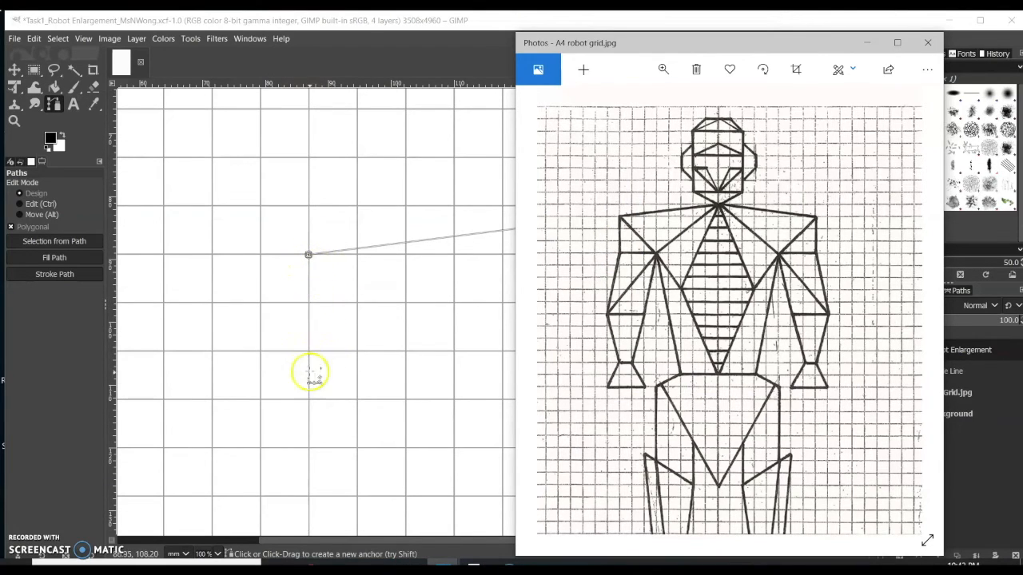
click(308, 400)
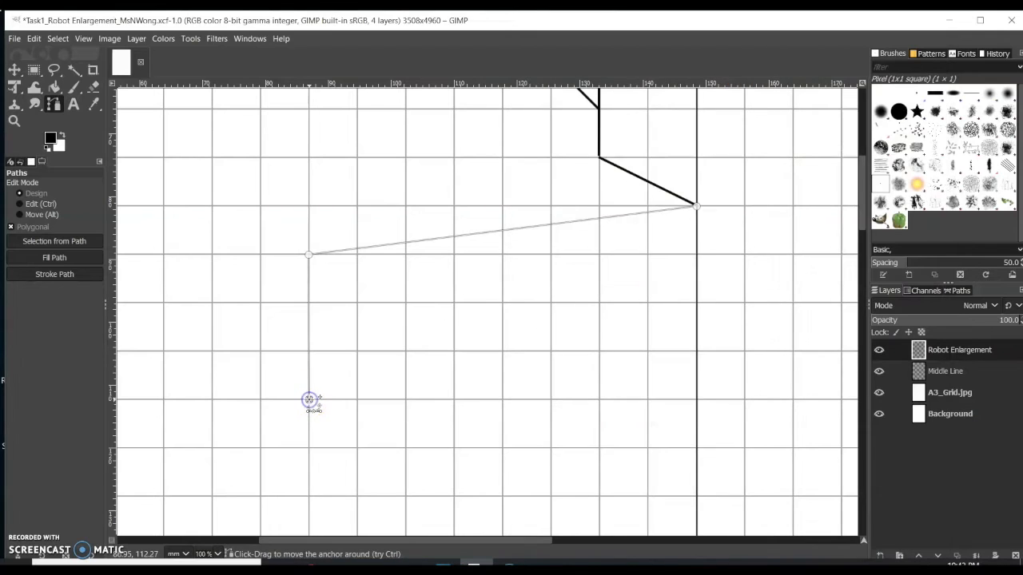
- Checking the A4 drawing, extend the path along the outer upper arm, five squares down and one square left
scroll(340, 390, down, 1)
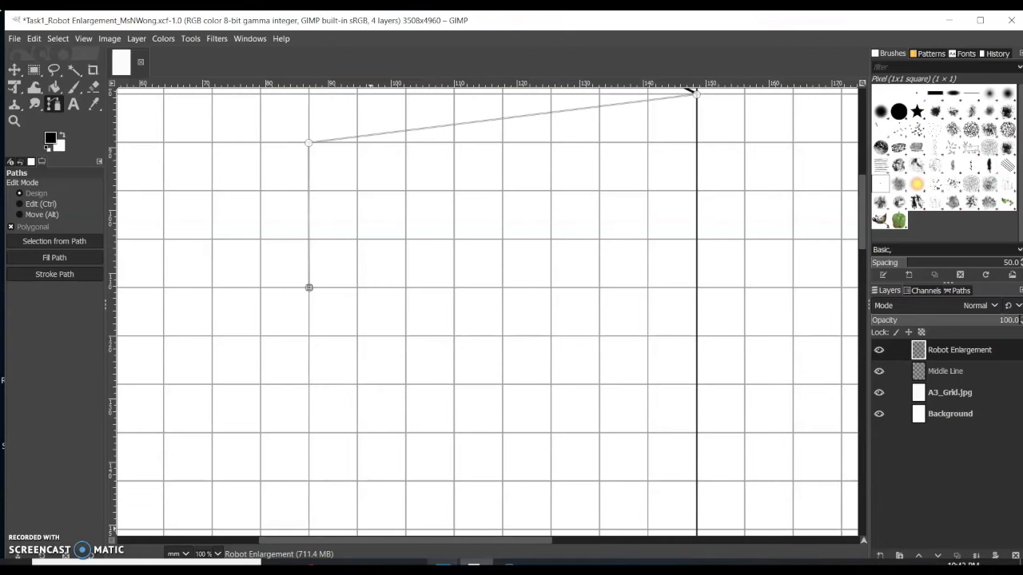
mouse_move(444, 566)
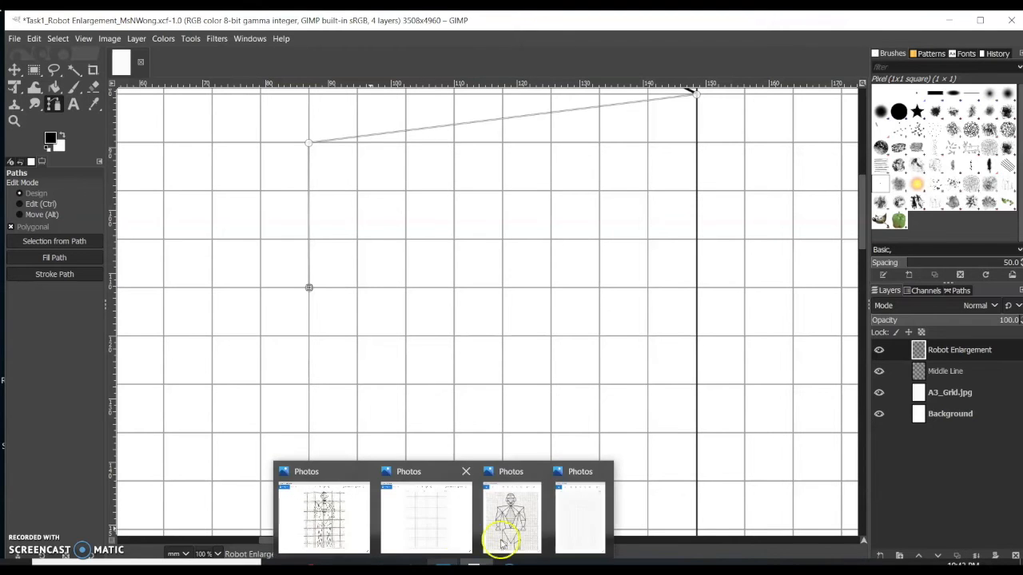
click(511, 524)
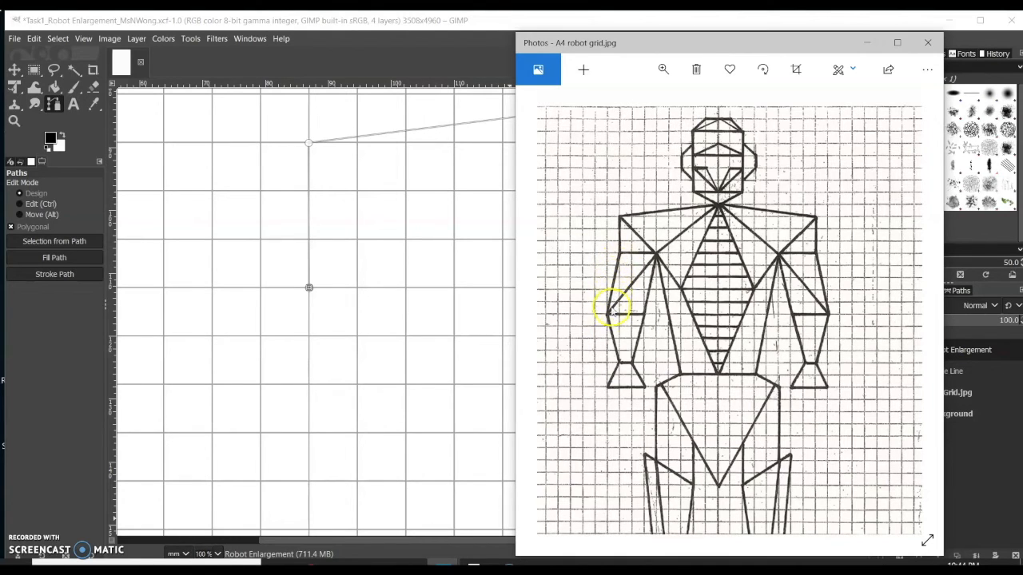
click(309, 288)
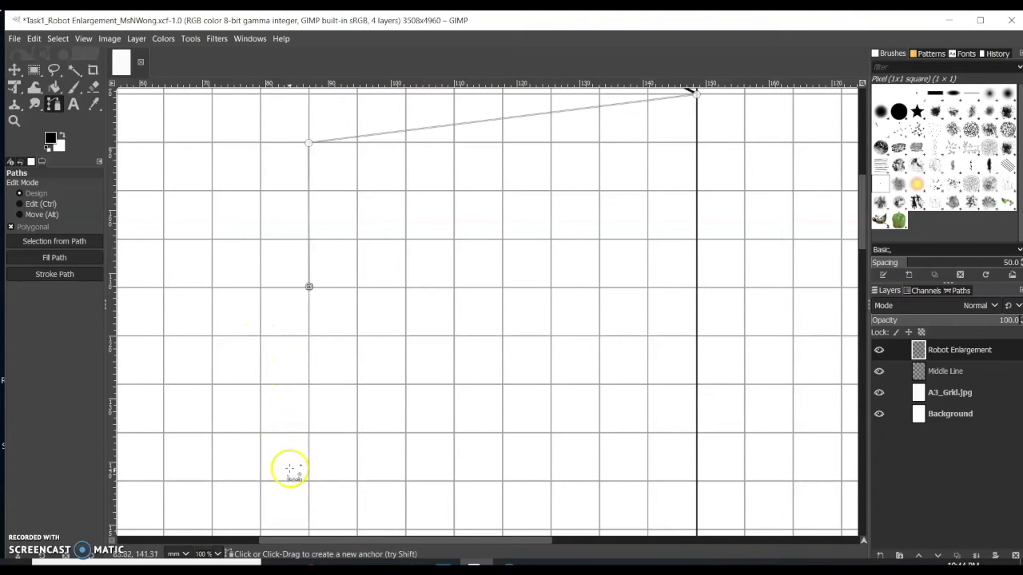
click(261, 533)
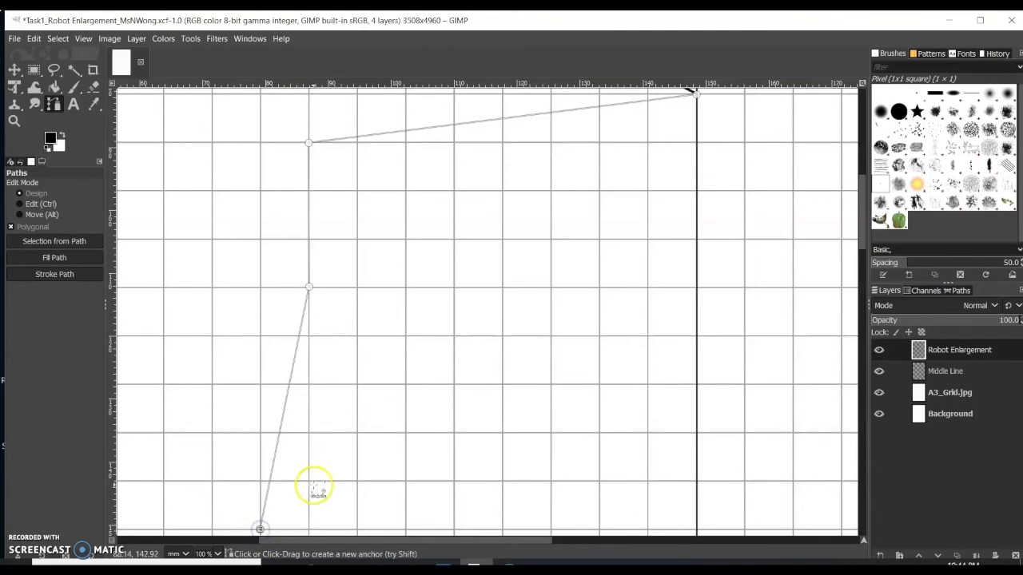
scroll(376, 458, down, 3)
scroll(267, 249, up, 6)
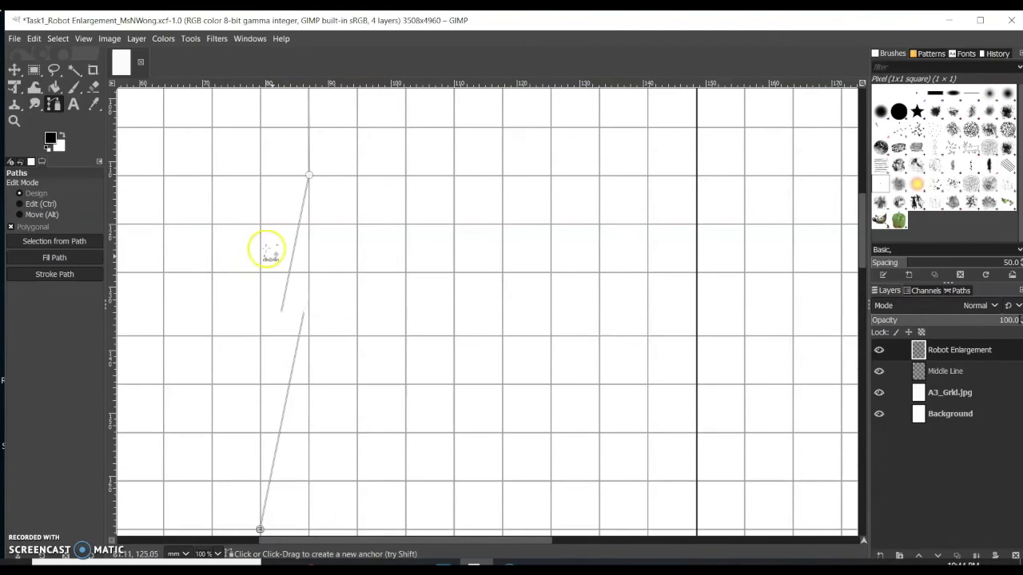
scroll(469, 267, down, 3)
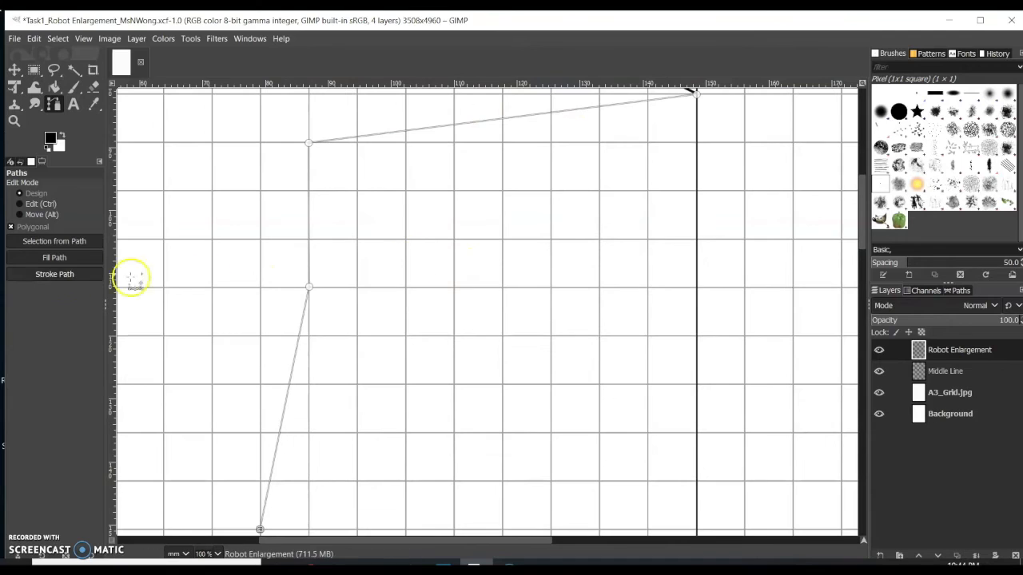
- Stroke the shoulder and upper arm path, leave path editing and check the line against the head
click(76, 274)
click(129, 381)
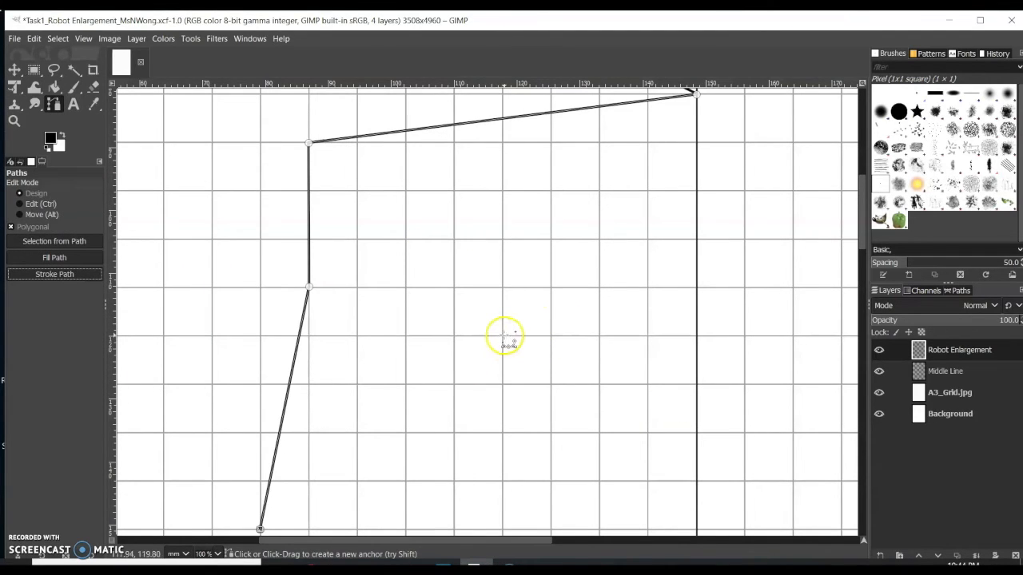
click(15, 121)
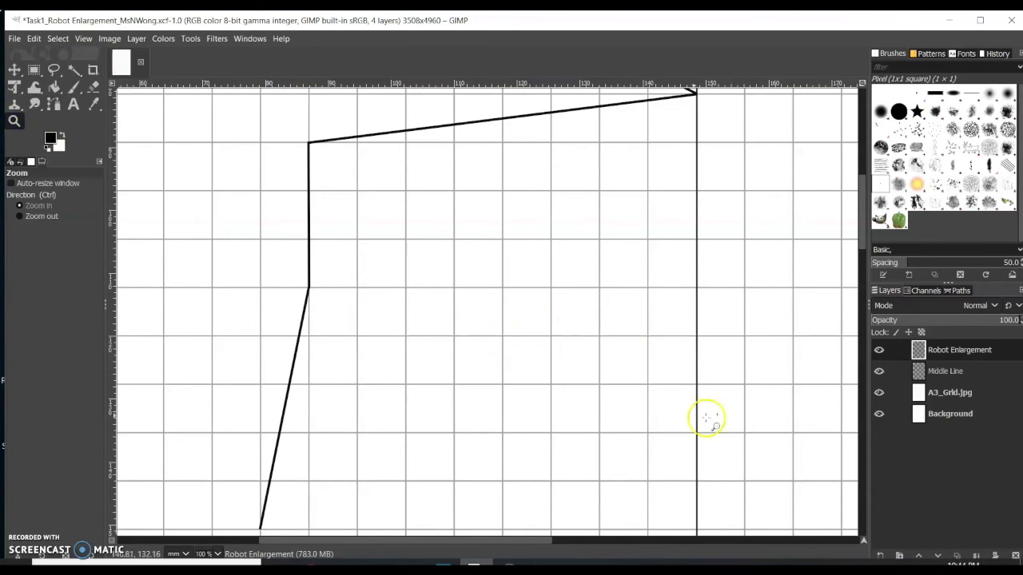
ctrl+click(481, 323)
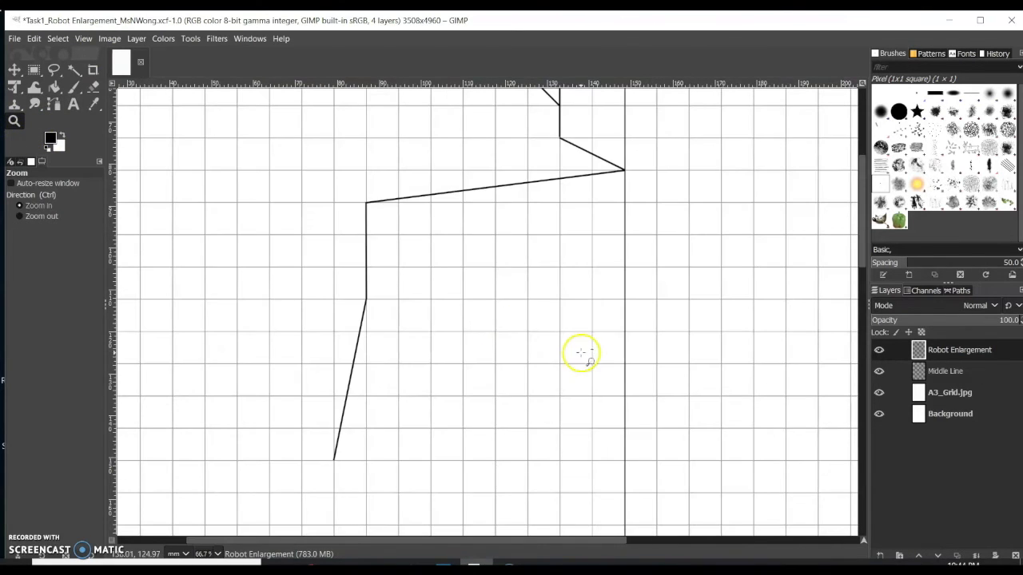
scroll(646, 363, up, 3)
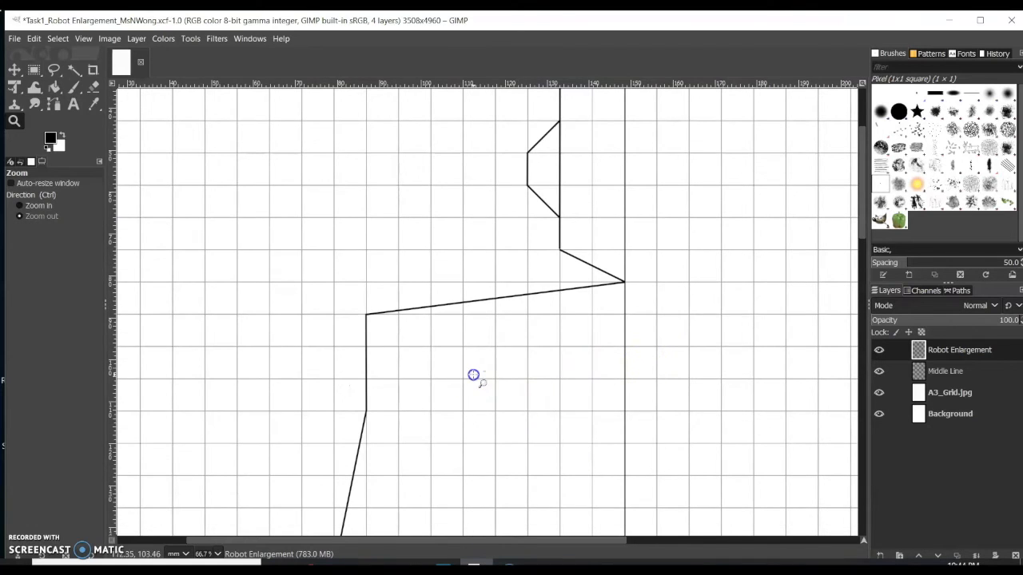
ctrl+click(472, 374)
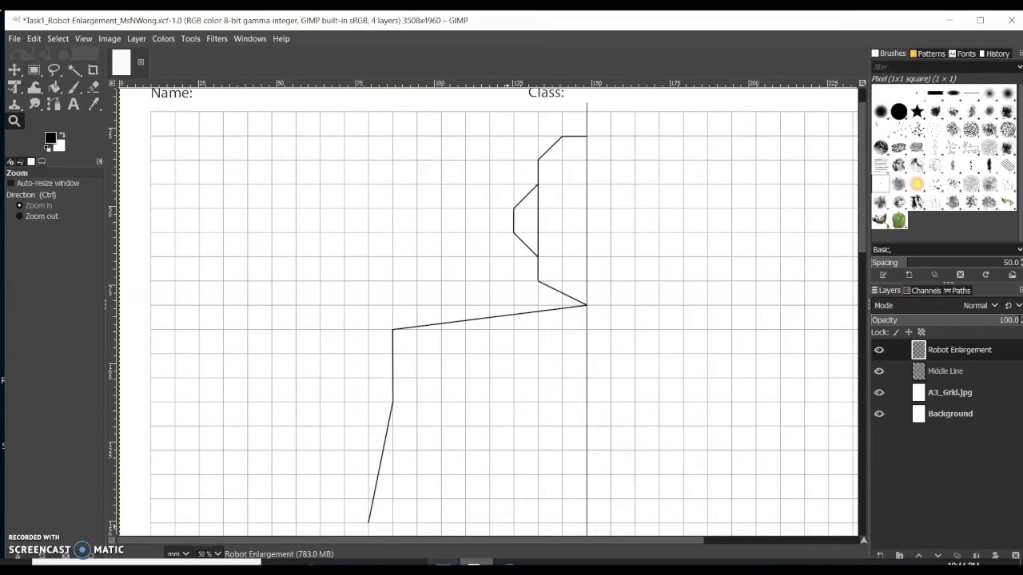
- Following the A4 drawing, start the forearm path at the upper arm line's lower end and run it four squares down and one right
mouse_move(444, 567)
click(528, 518)
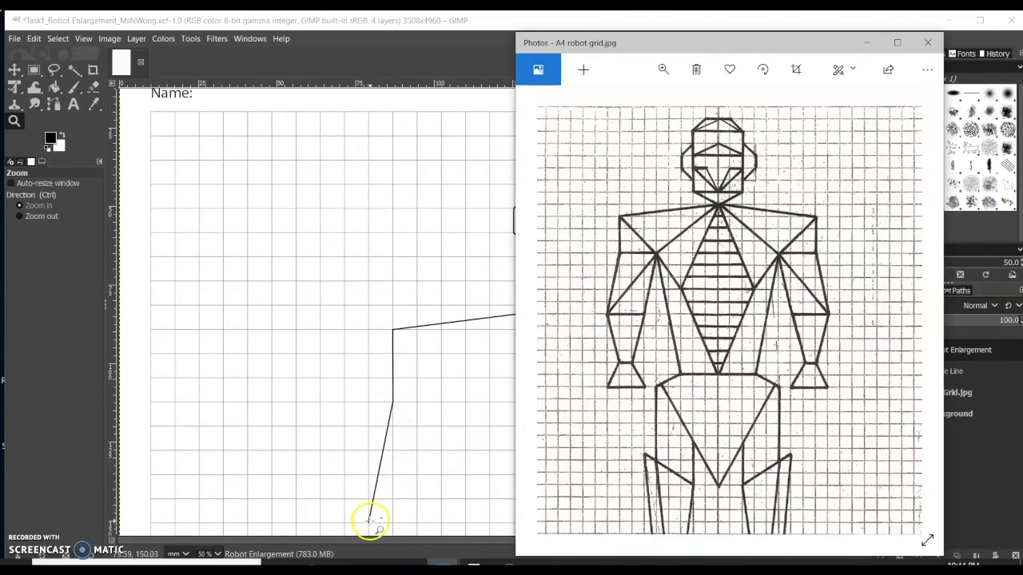
scroll(384, 495, down, 3)
scroll(406, 473, down, 3)
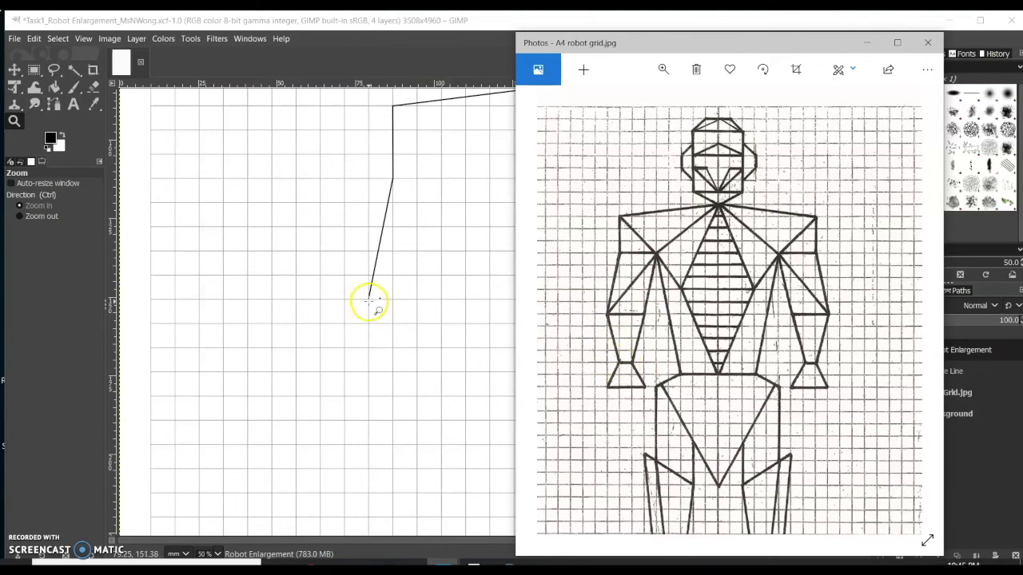
click(382, 326)
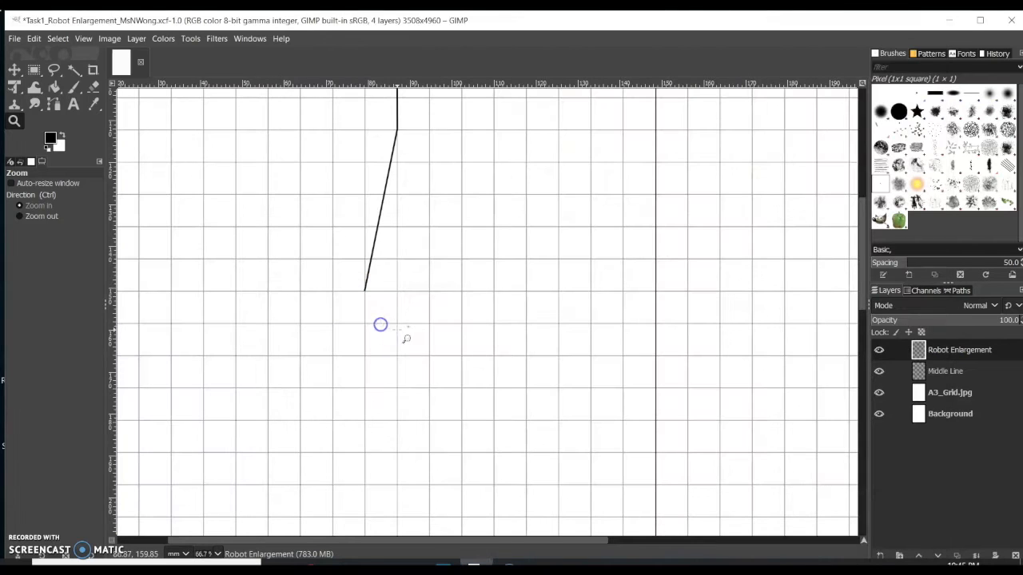
click(395, 312)
click(516, 377)
click(54, 104)
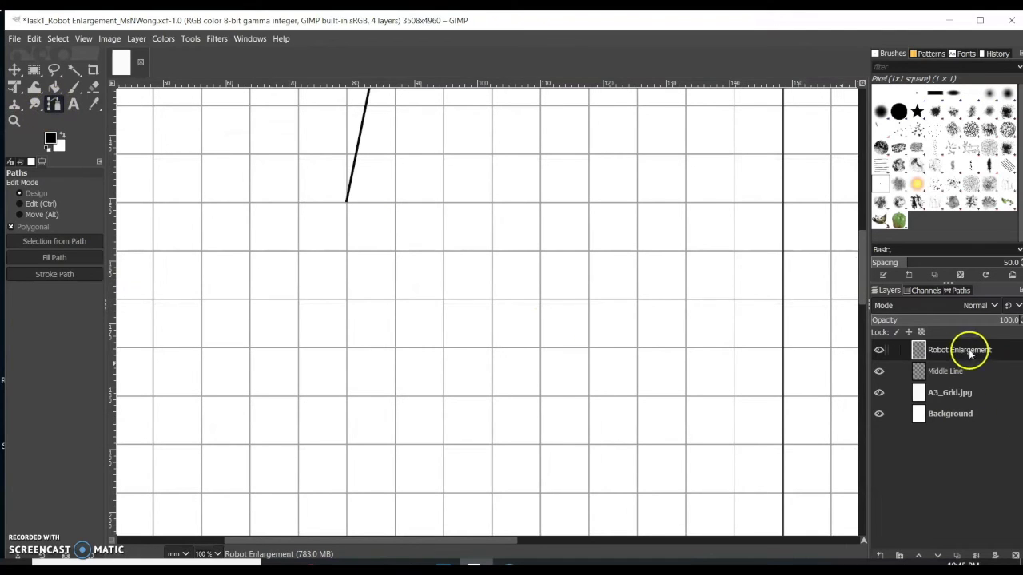
click(346, 202)
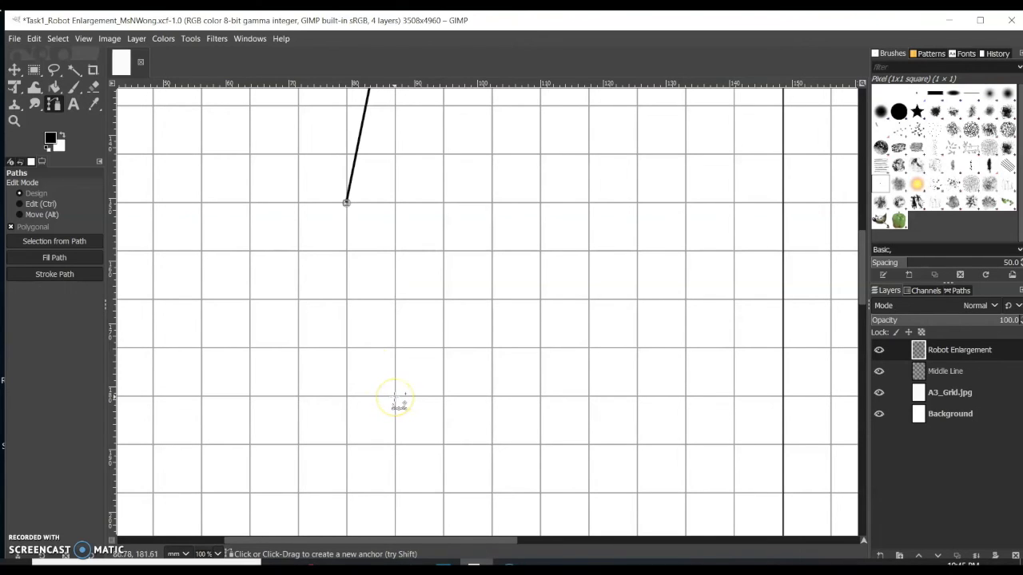
click(395, 396)
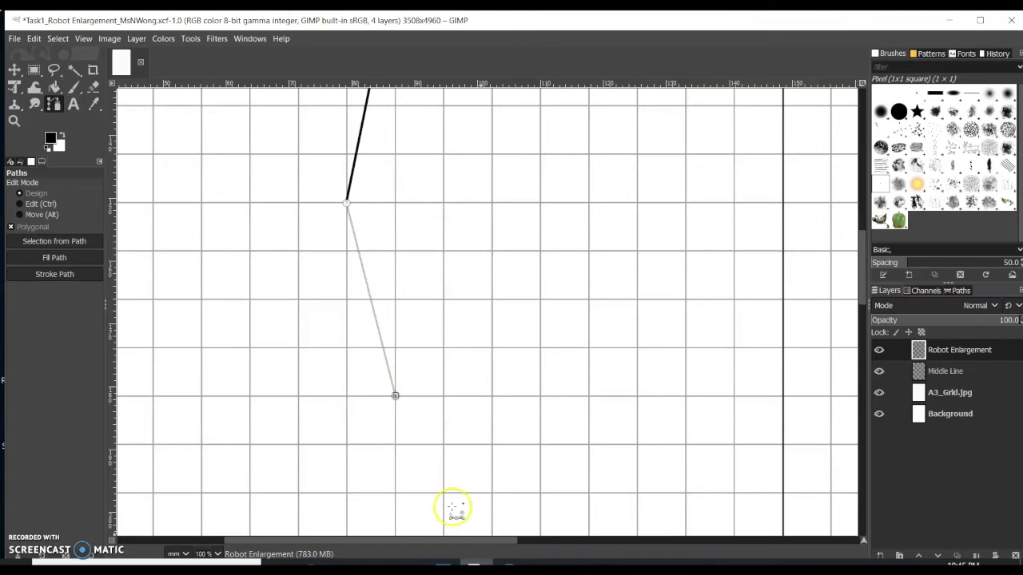
- Checking the A4 drawing, extend the forearm path along the hand's outer edge, two squares down and one square left
mouse_move(474, 567)
click(511, 515)
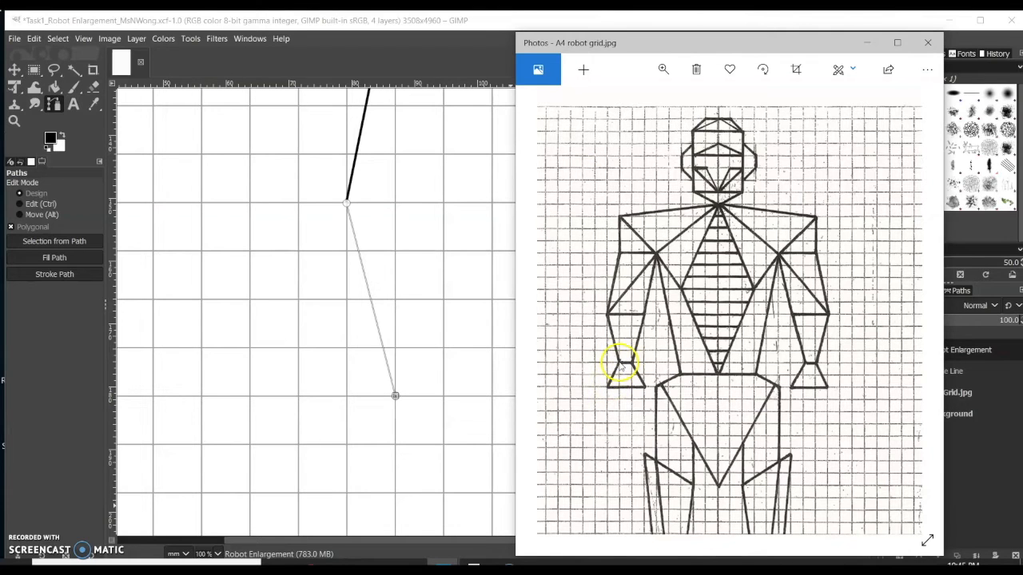
click(359, 438)
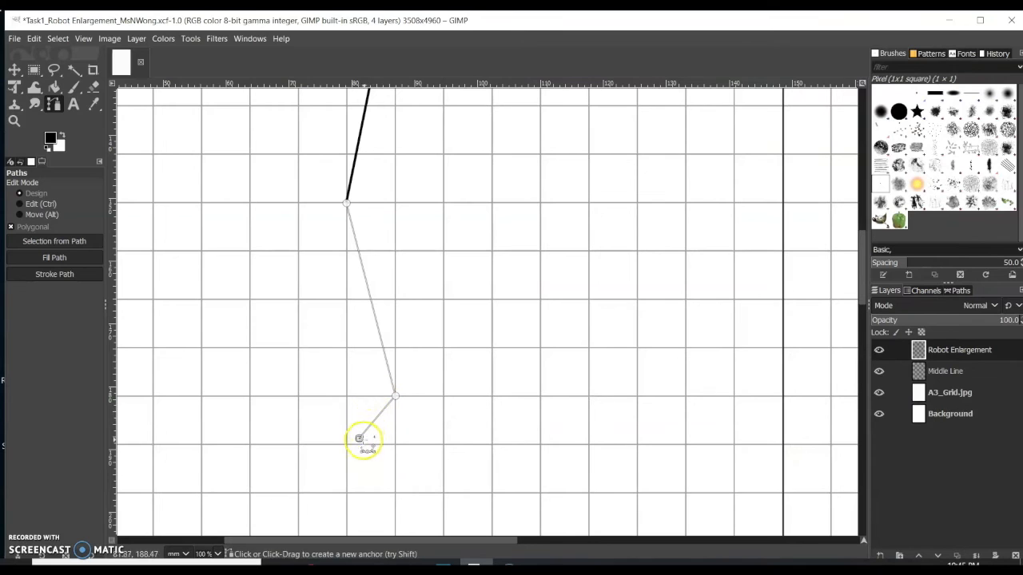
drag(360, 440, 348, 492)
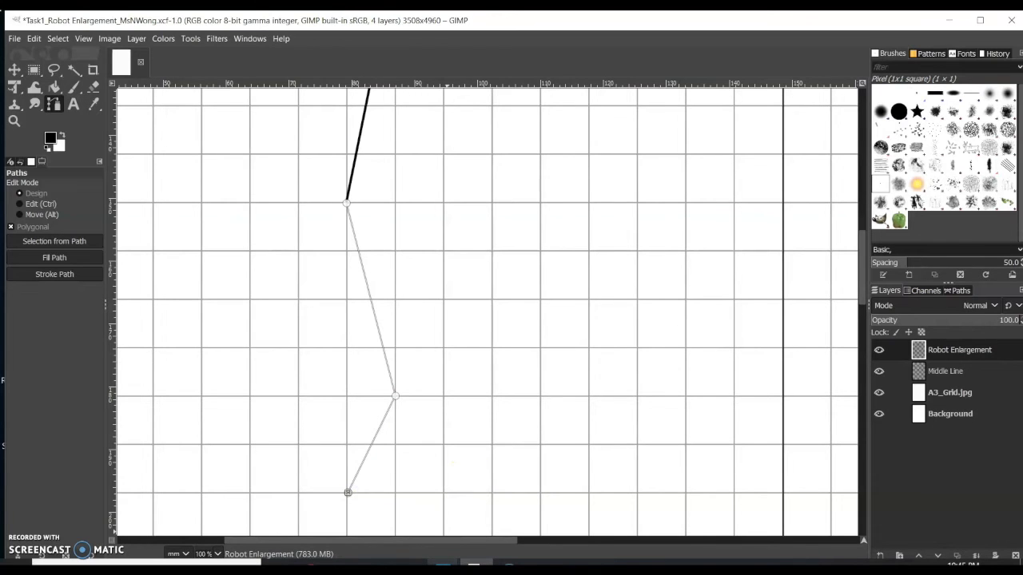
- Following the A4 drawing, extend the path three squares right along the hand's base, then two squares up and one left along its inner edge
mouse_move(445, 566)
click(501, 511)
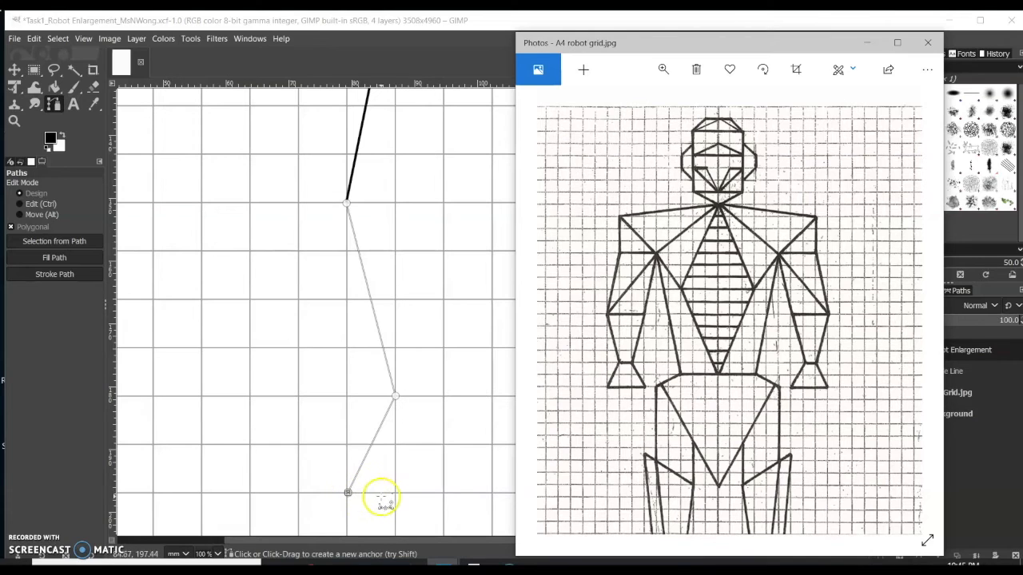
click(493, 494)
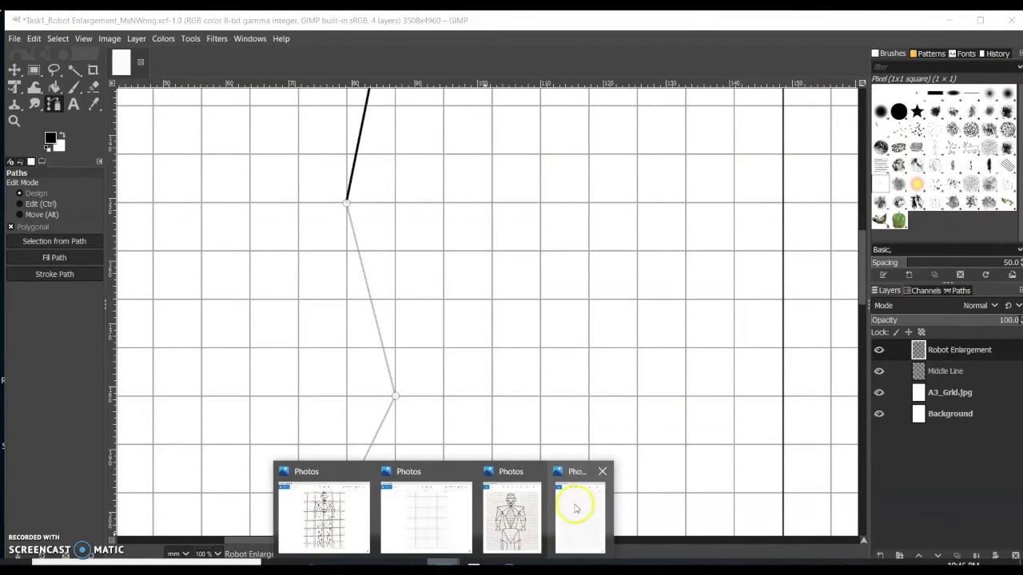
click(579, 510)
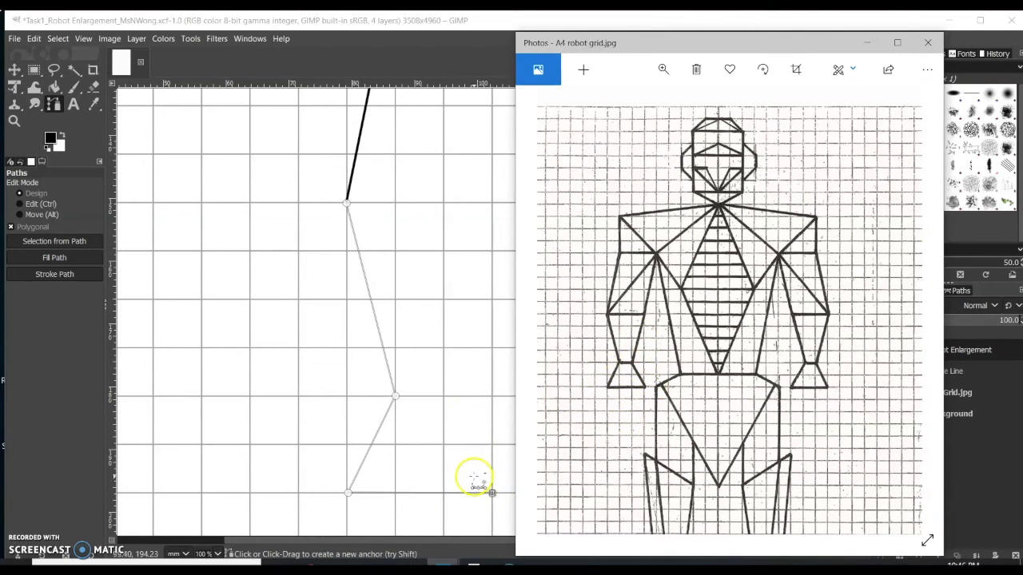
click(444, 396)
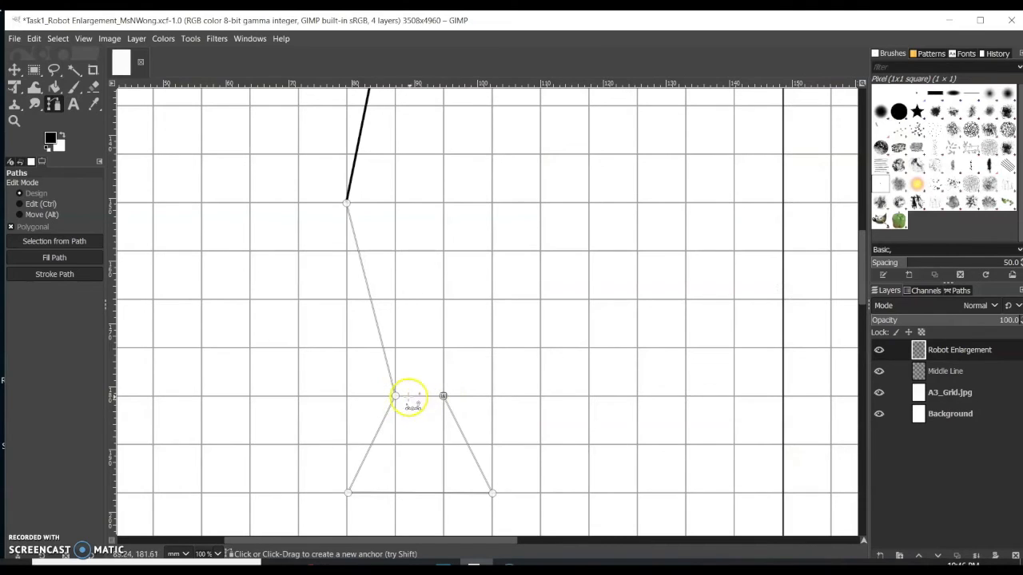
- Checking the A4 drawing, extend the path from the wrist up the arm's inner edge, nine squares up and two squares right
mouse_move(474, 566)
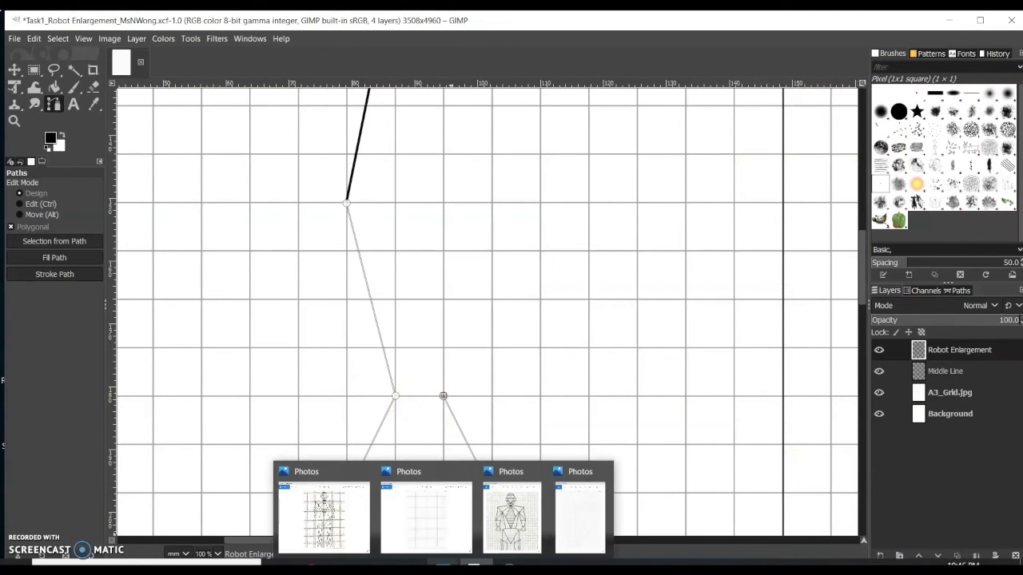
click(502, 531)
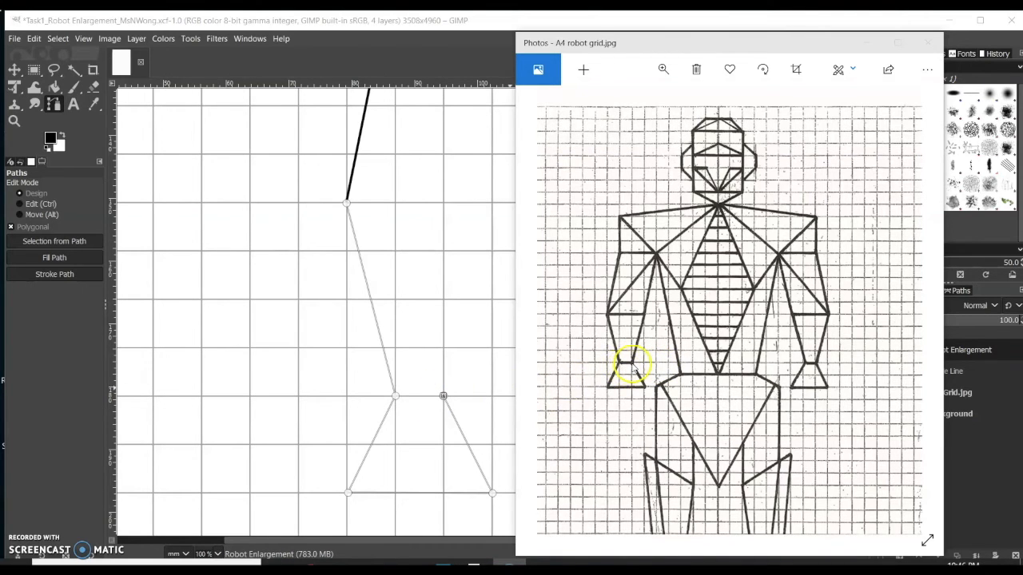
click(480, 398)
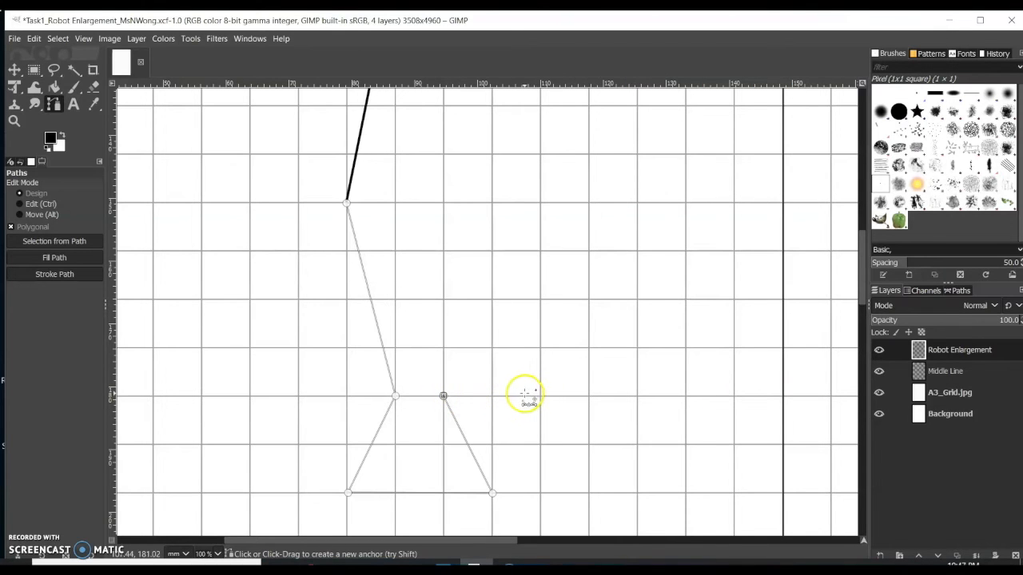
scroll(534, 396, up, 3)
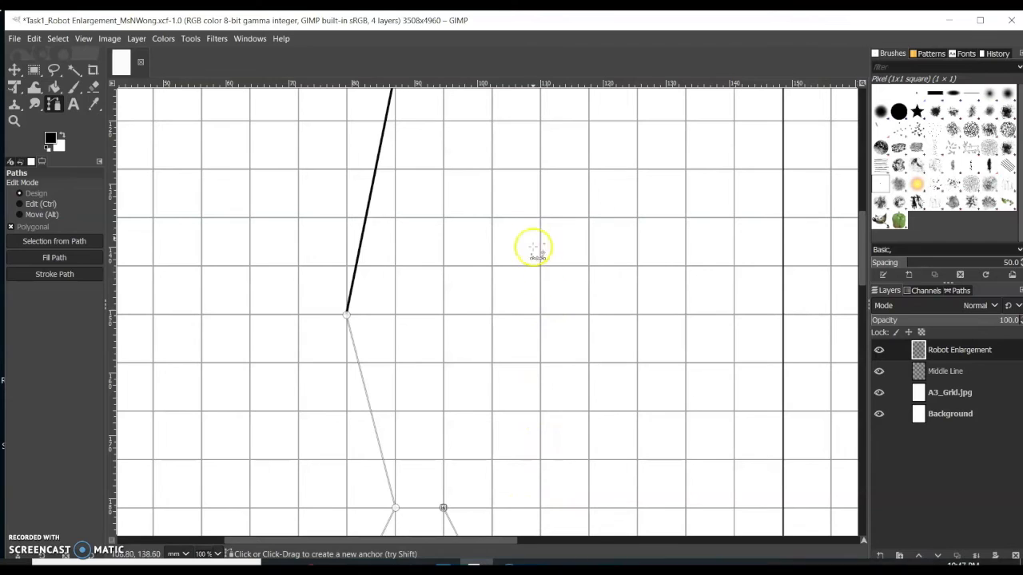
click(542, 98)
scroll(567, 168, up, 3)
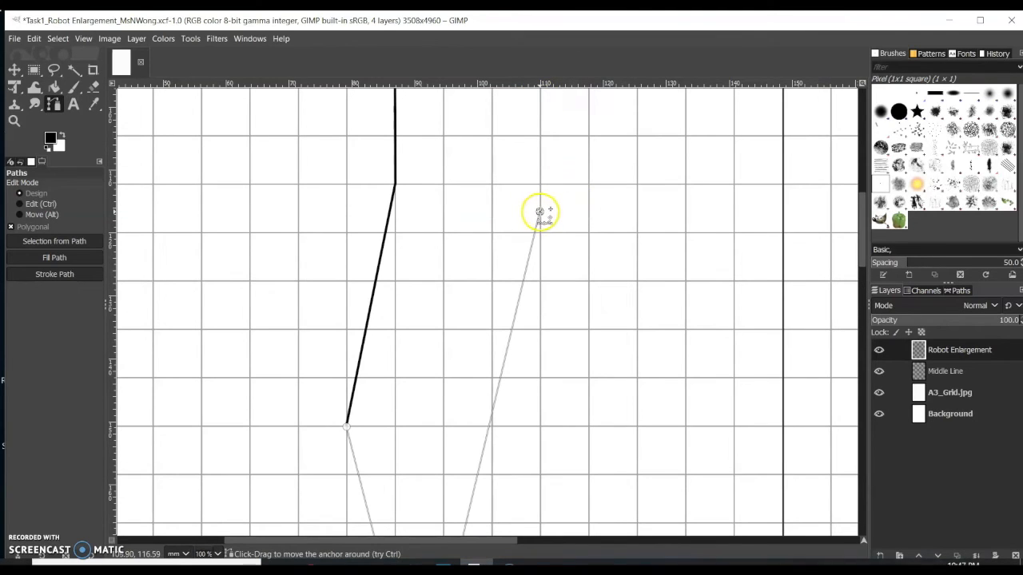
drag(540, 211, 541, 182)
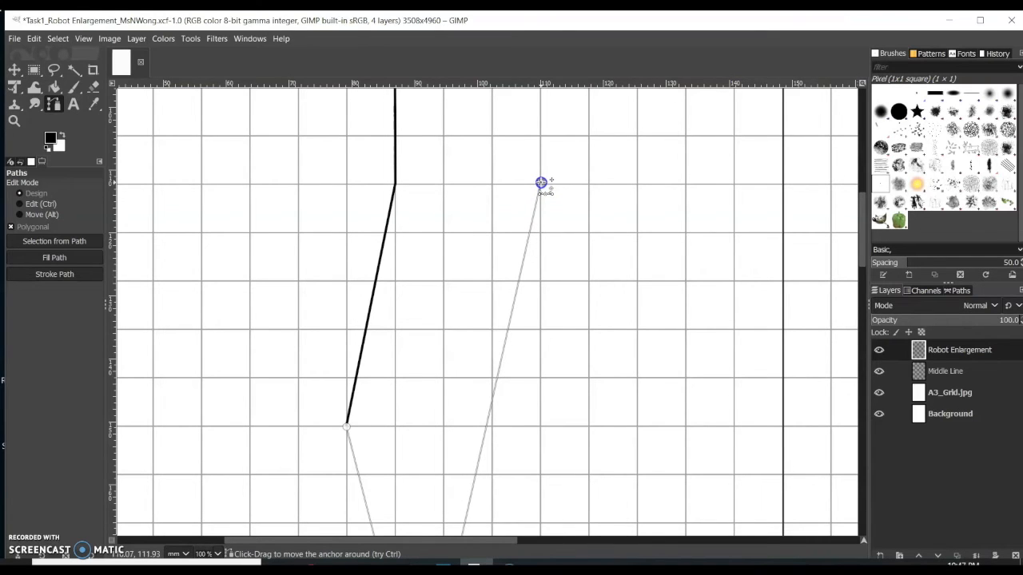
- Stroke the forearm, hand and inner arm path, leave path editing, and save the image after checking the whole arm outline
click(48, 274)
click(130, 377)
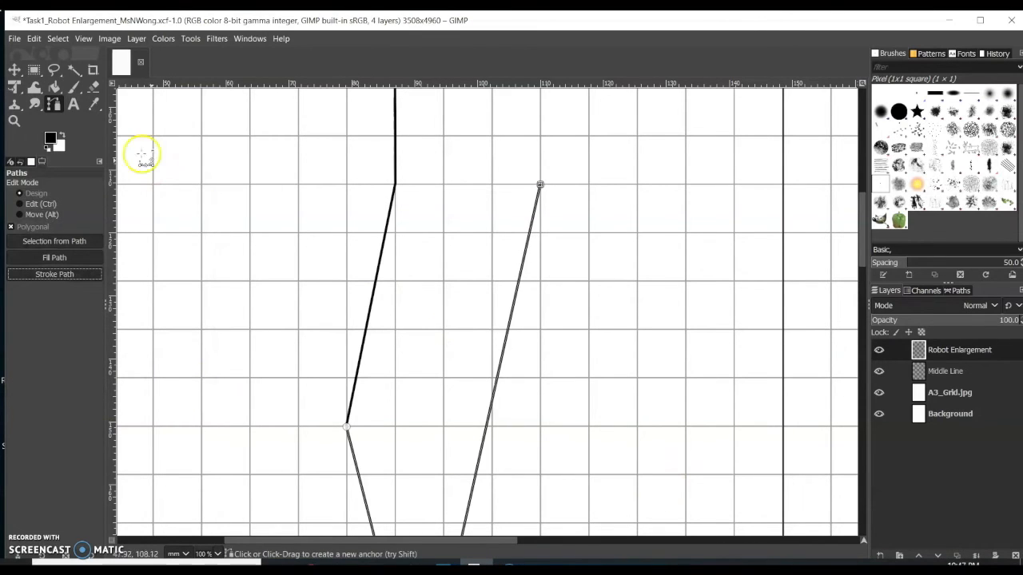
click(14, 69)
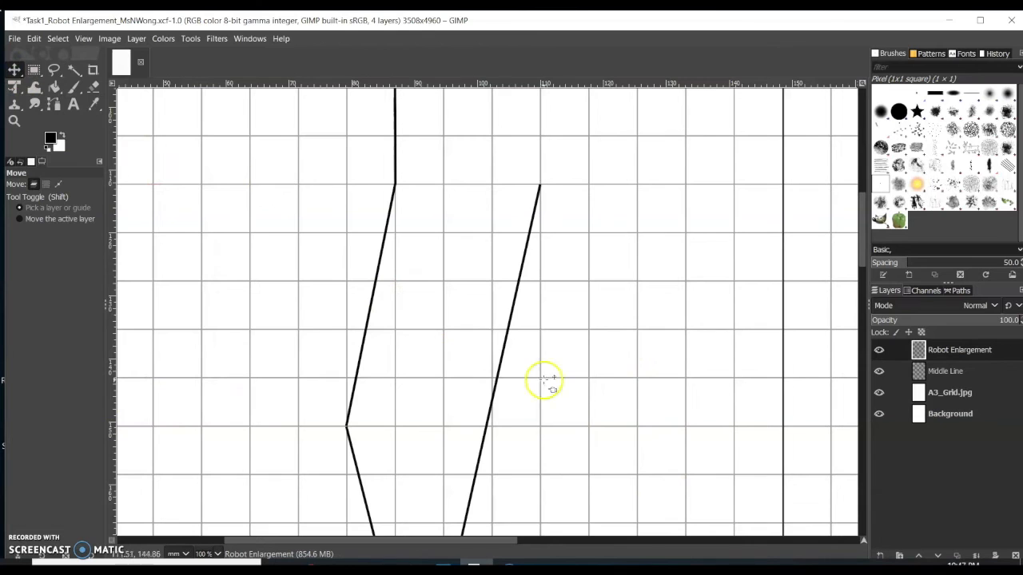
key(z)
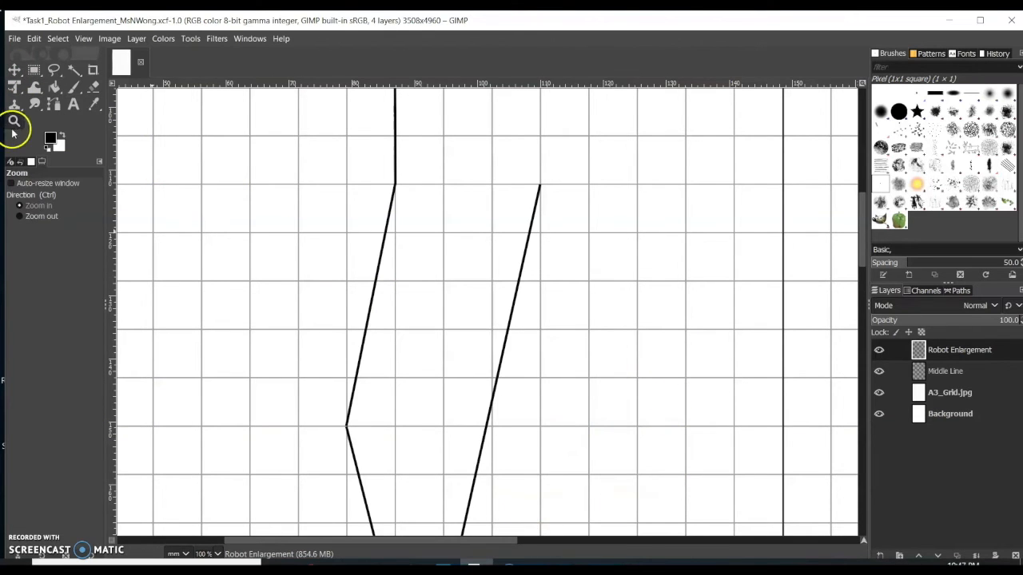
ctrl+click(619, 402)
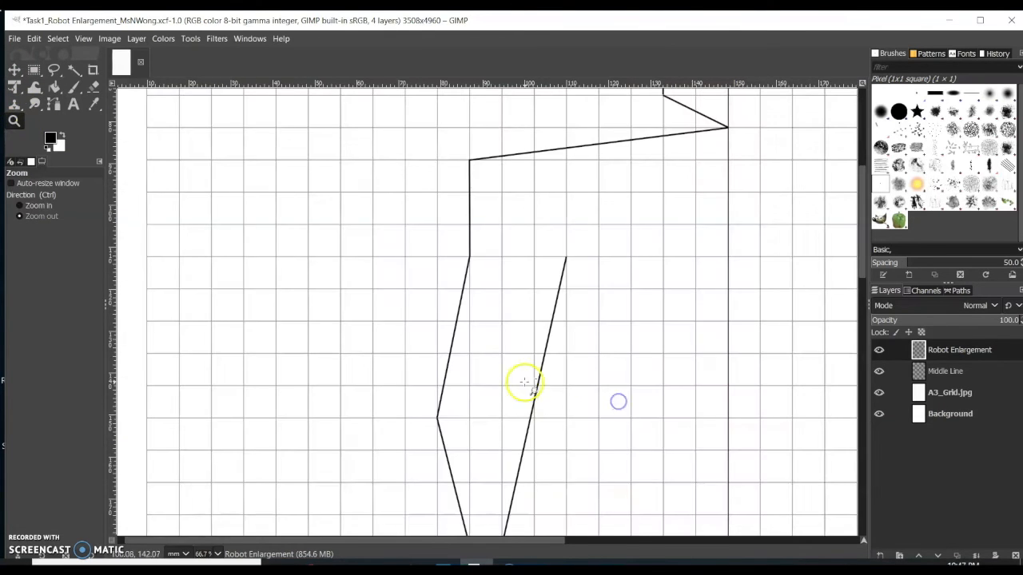
ctrl+click(592, 381)
ctrl+click(600, 380)
scroll(675, 403, down, 3)
scroll(680, 402, up, 3)
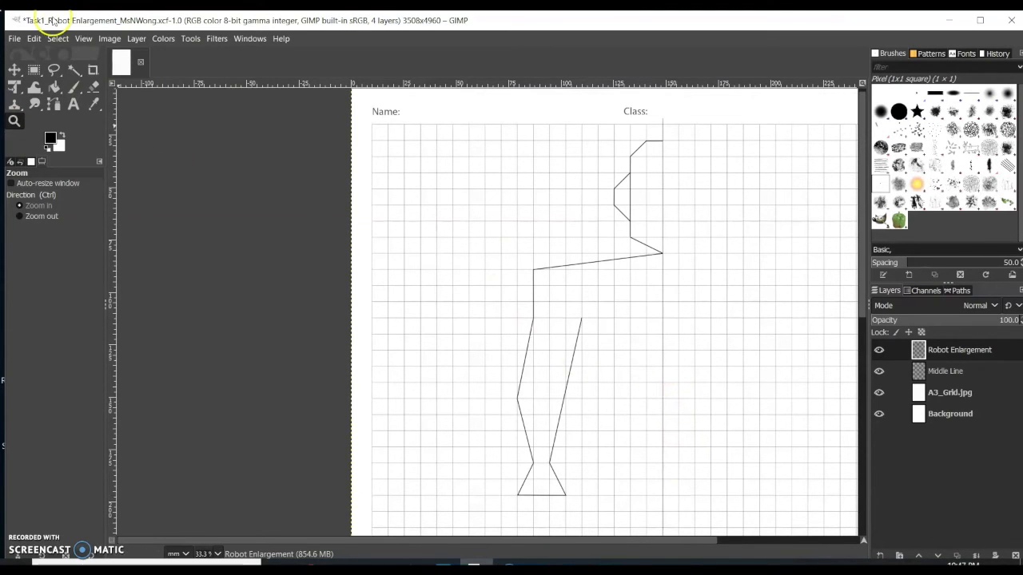
click(14, 38)
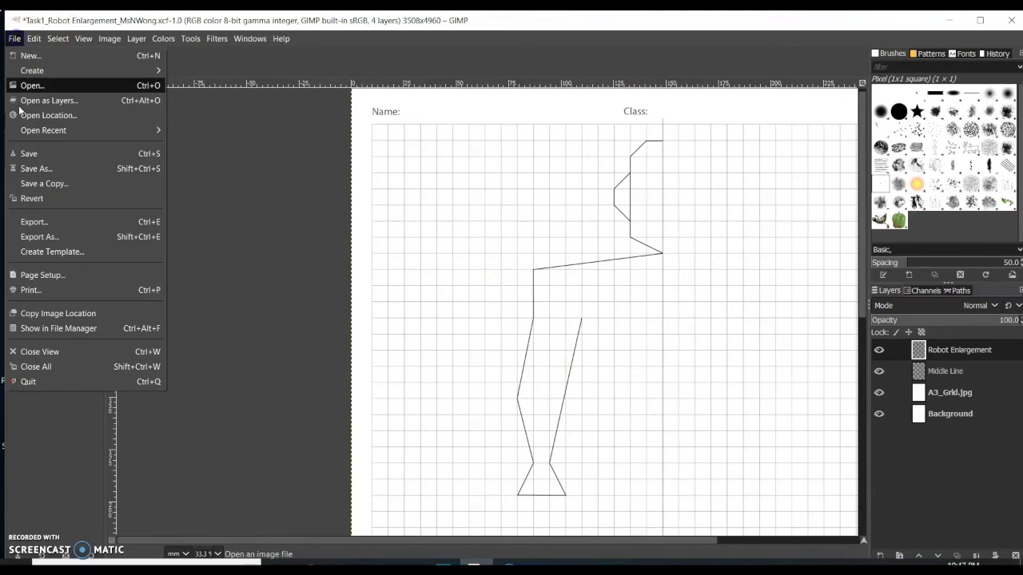
click(30, 151)
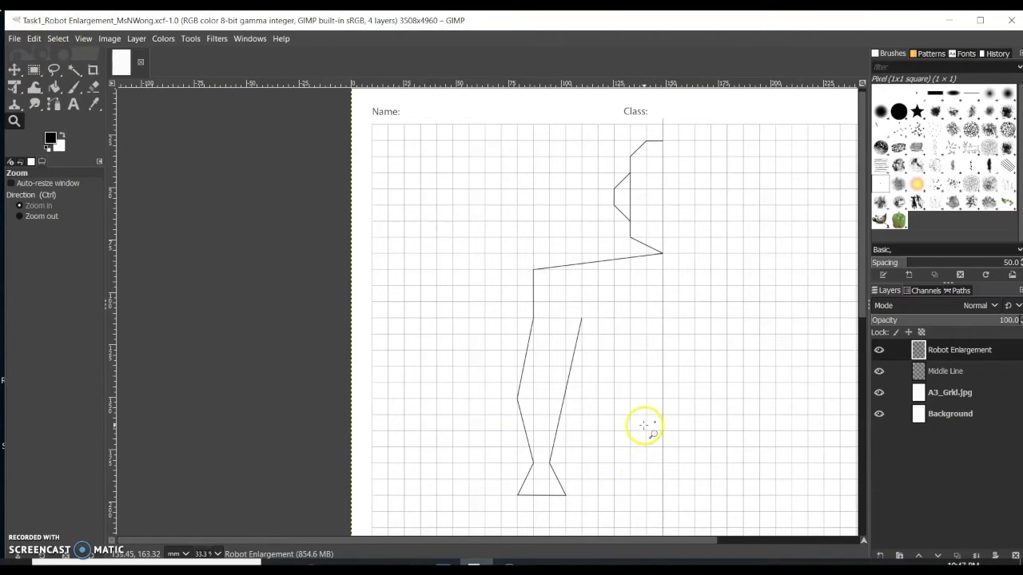
- Following the A4 drawing, start a new path for the torso's side at the upper end of the inner arm line
mouse_move(454, 563)
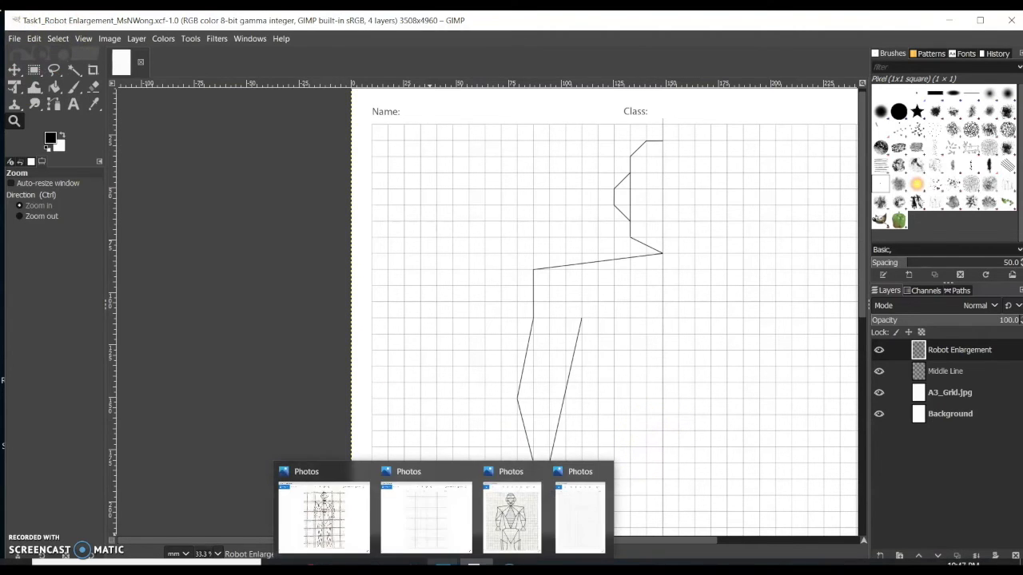
click(514, 513)
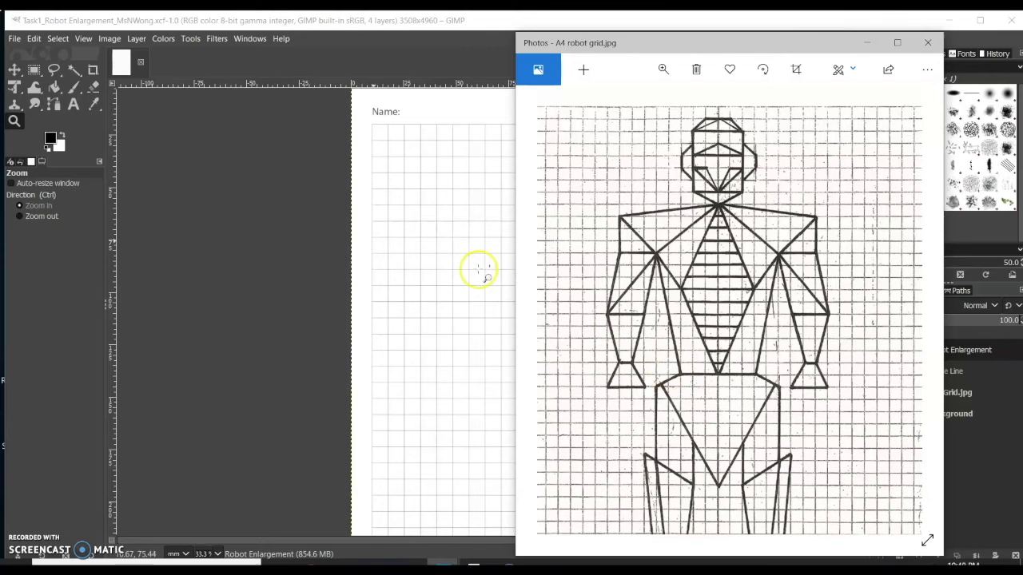
click(417, 407)
click(416, 407)
drag(680, 381, 410, 268)
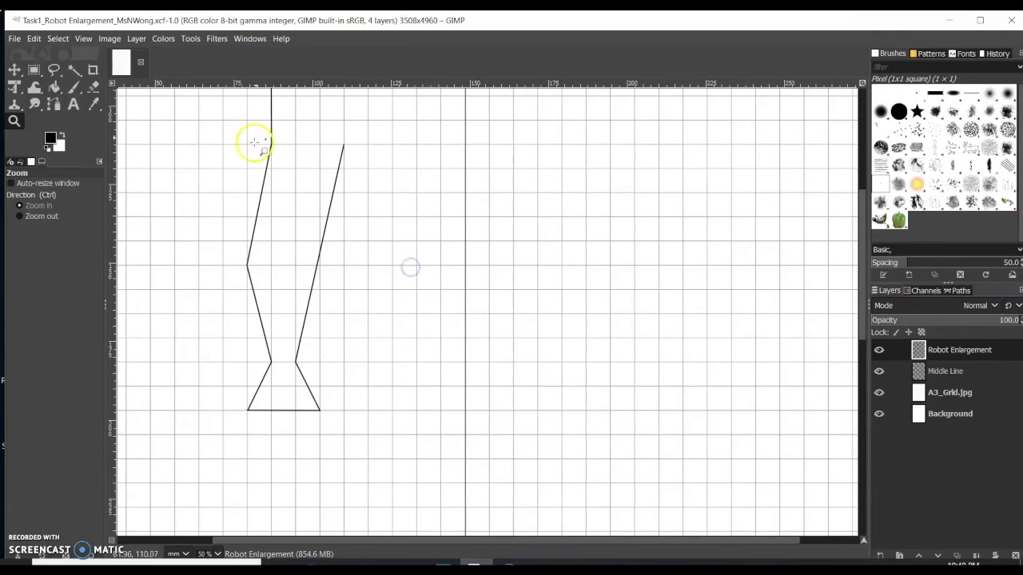
click(56, 104)
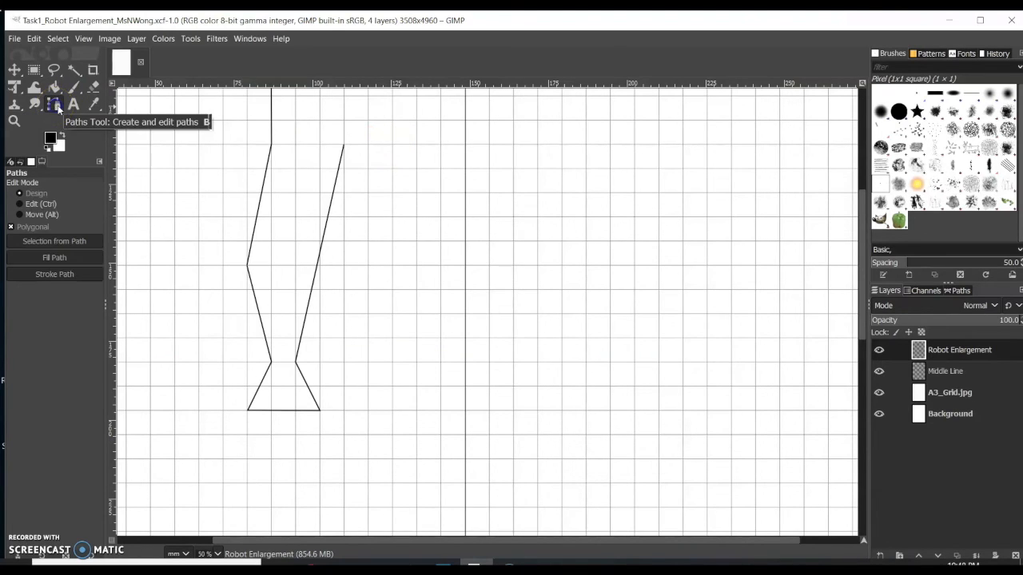
key(z)
click(387, 204)
drag(393, 205, 482, 235)
click(431, 209)
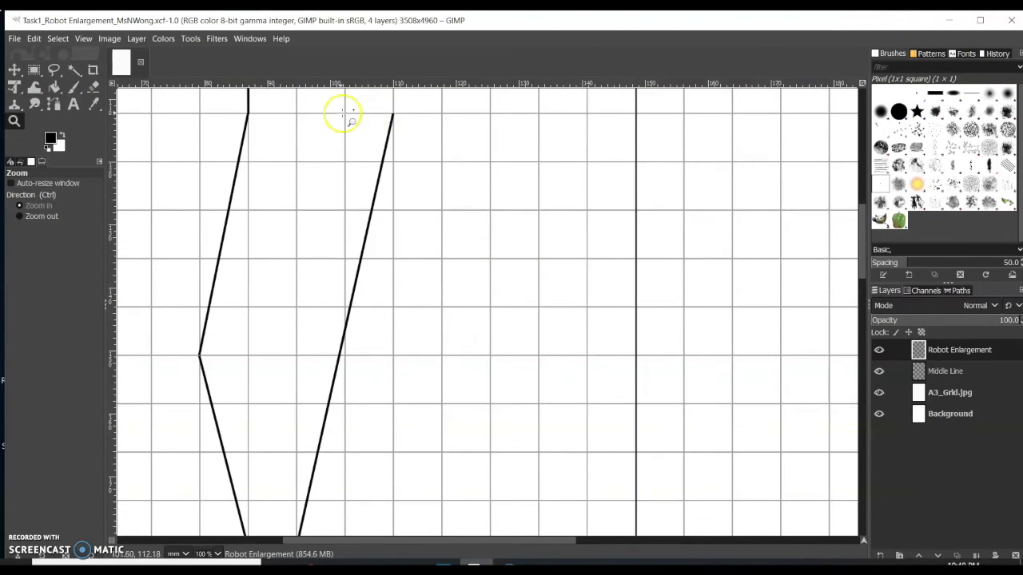
click(54, 104)
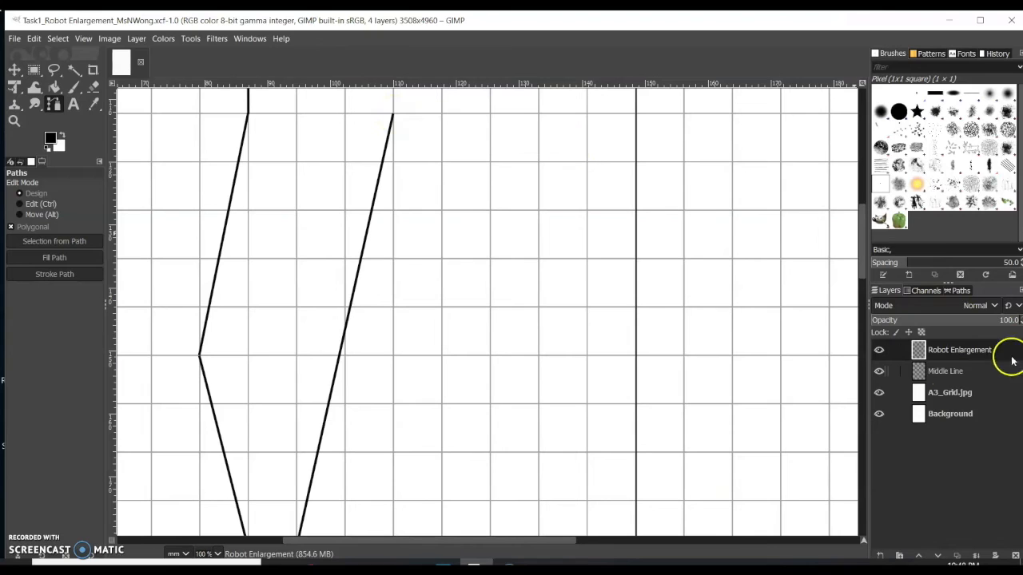
click(393, 114)
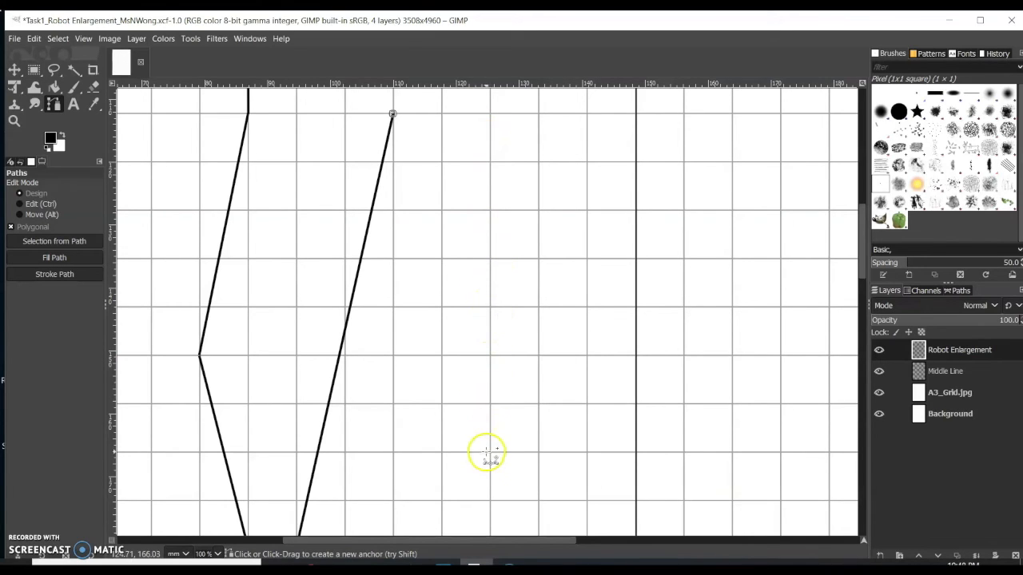
- Run the torso side path ten squares down and two squares right to a grid intersection, and check it against the A4 drawing
click(491, 518)
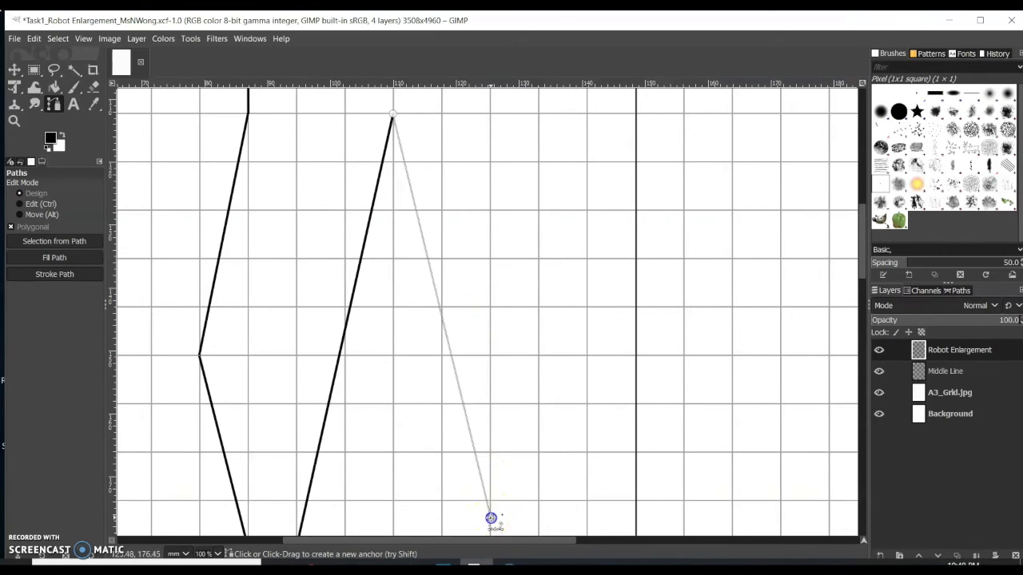
scroll(499, 503, down, 3)
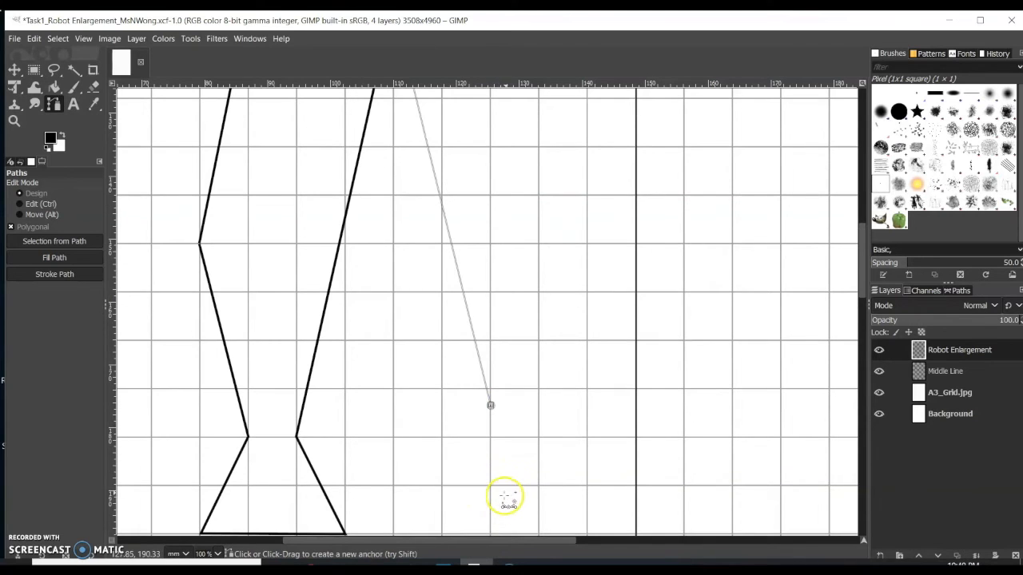
scroll(503, 480, down, 3)
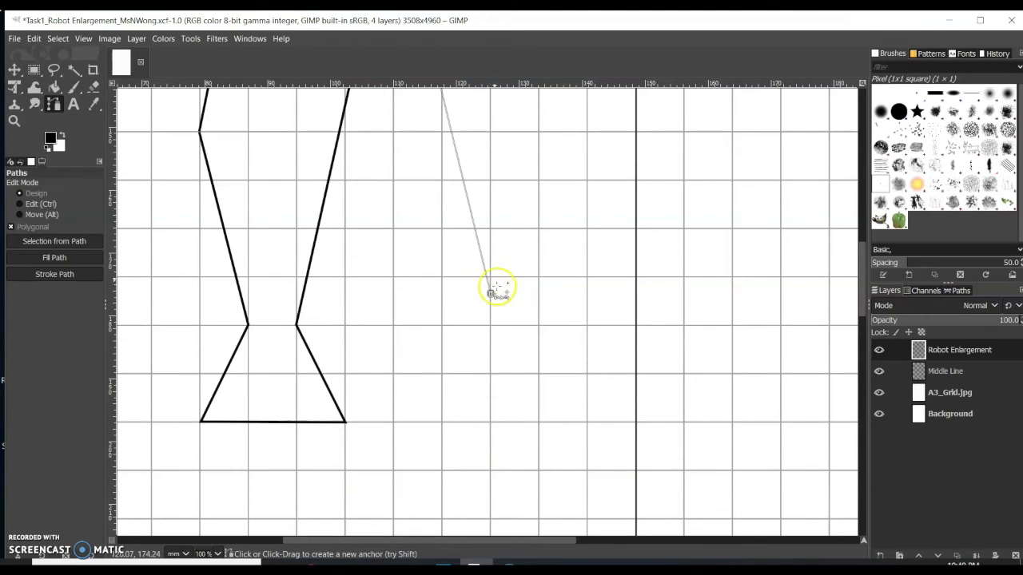
key(ctrl+z)
scroll(519, 351, up, 6)
scroll(557, 365, up, 3)
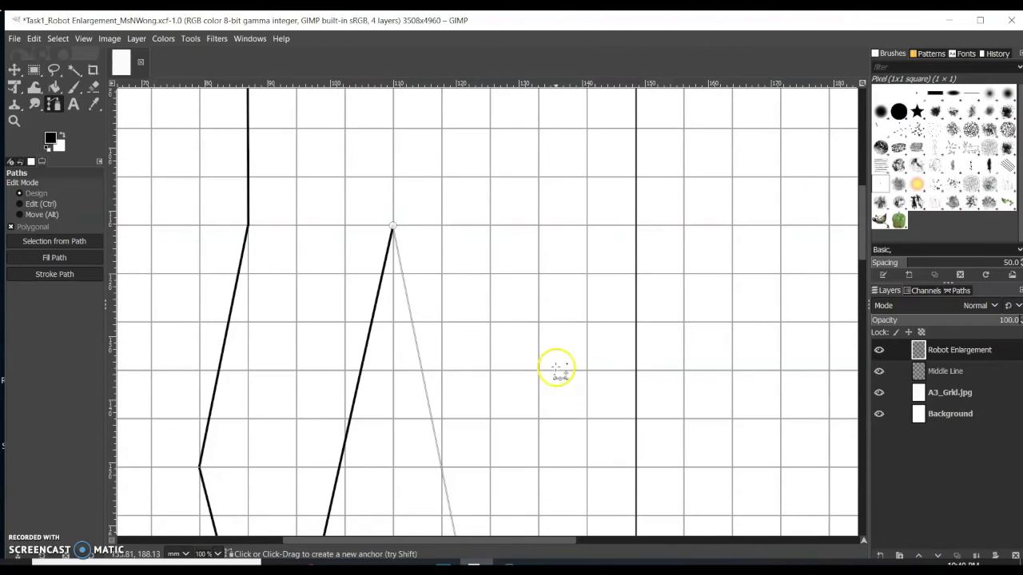
scroll(511, 343, down, 3)
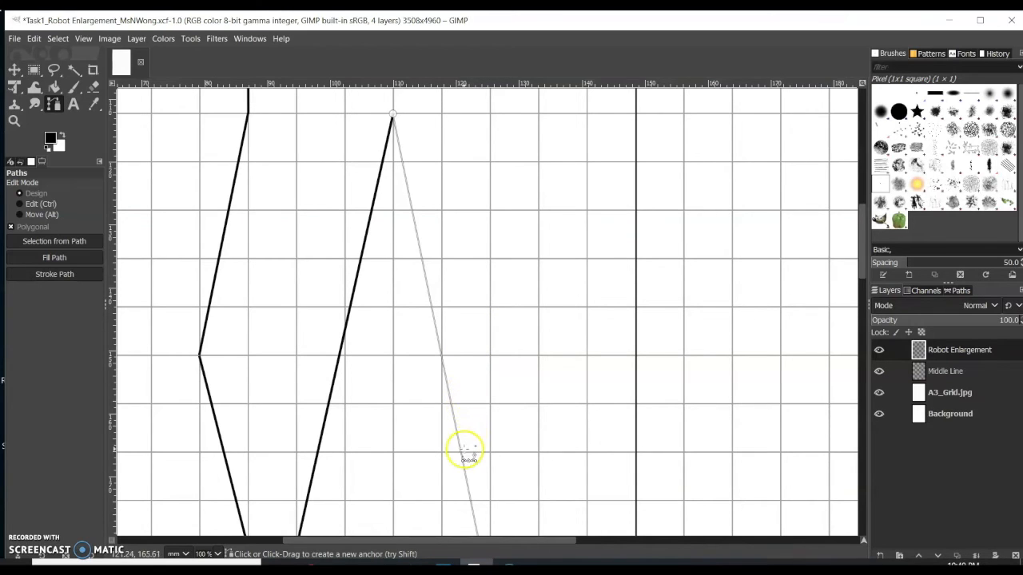
scroll(467, 449, down, 3)
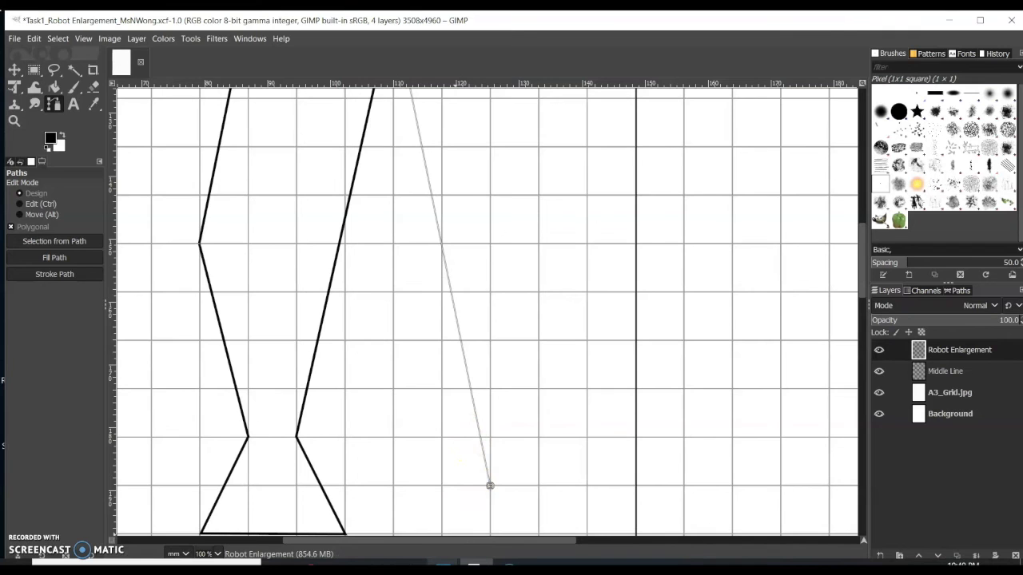
mouse_move(474, 565)
click(531, 523)
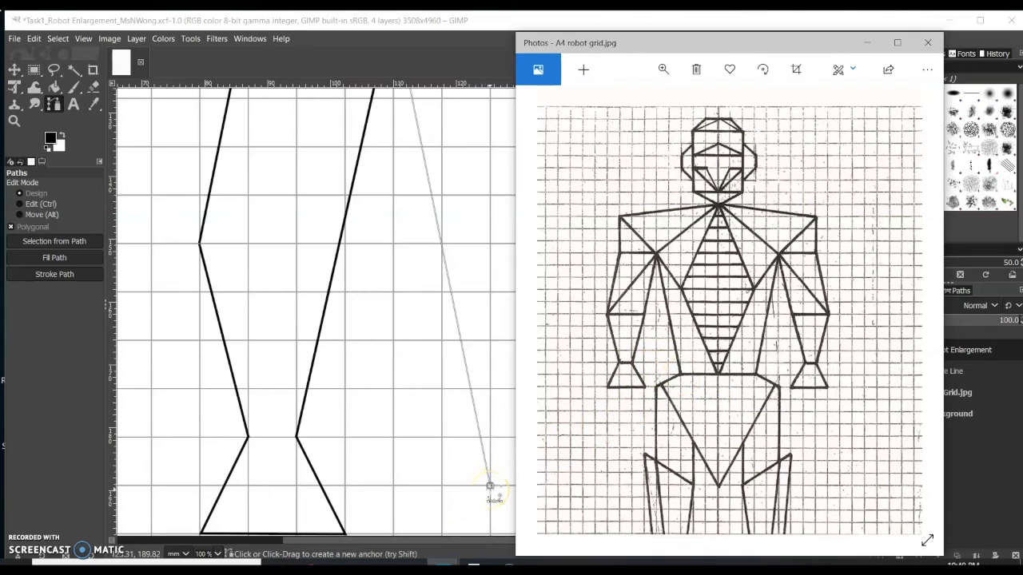
click(490, 486)
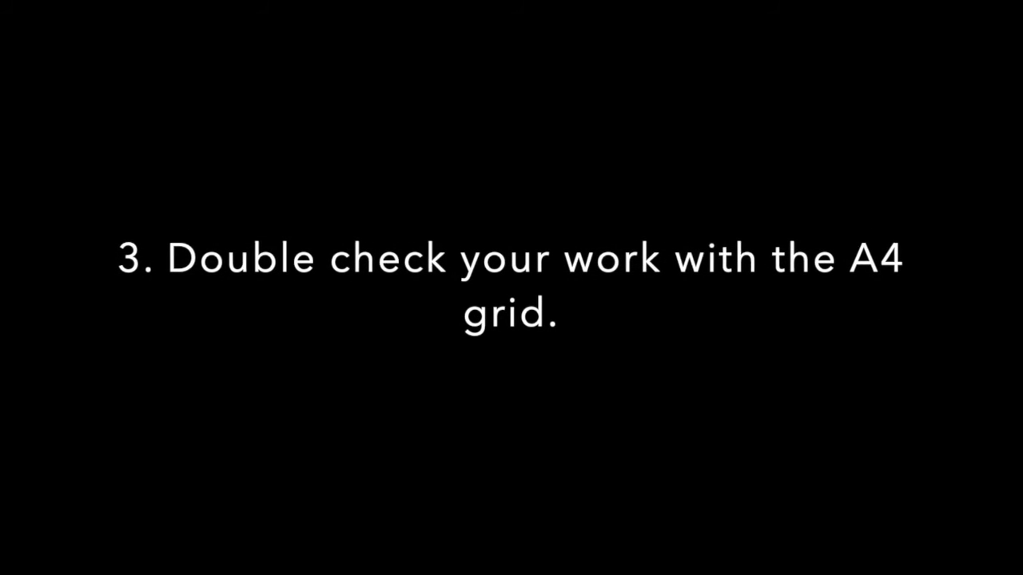
- Start the hip path at the torso line's lower end, run it two squares left and one square down, and check the A4 drawing
click(15, 120)
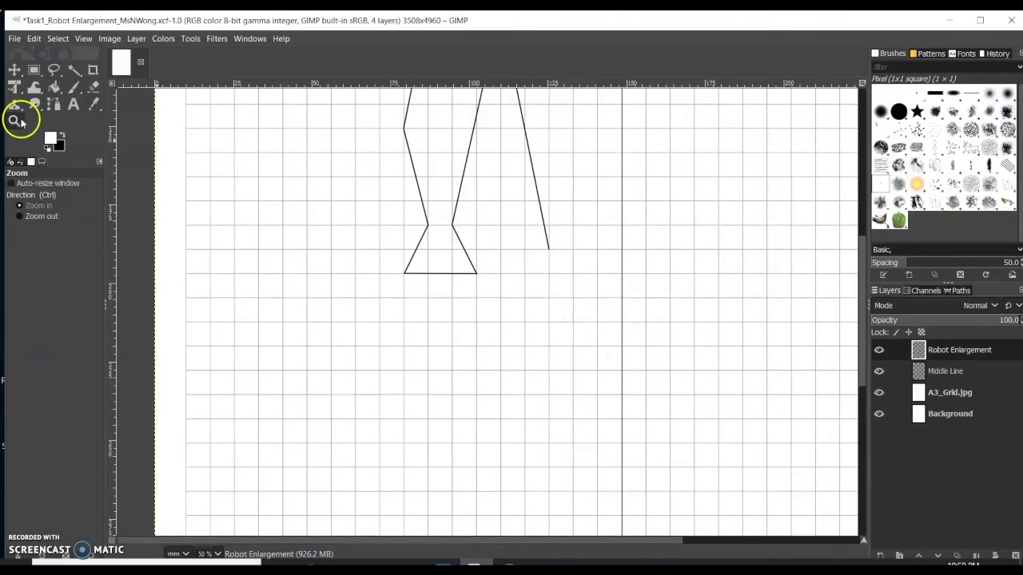
click(525, 274)
click(59, 102)
click(537, 188)
click(343, 287)
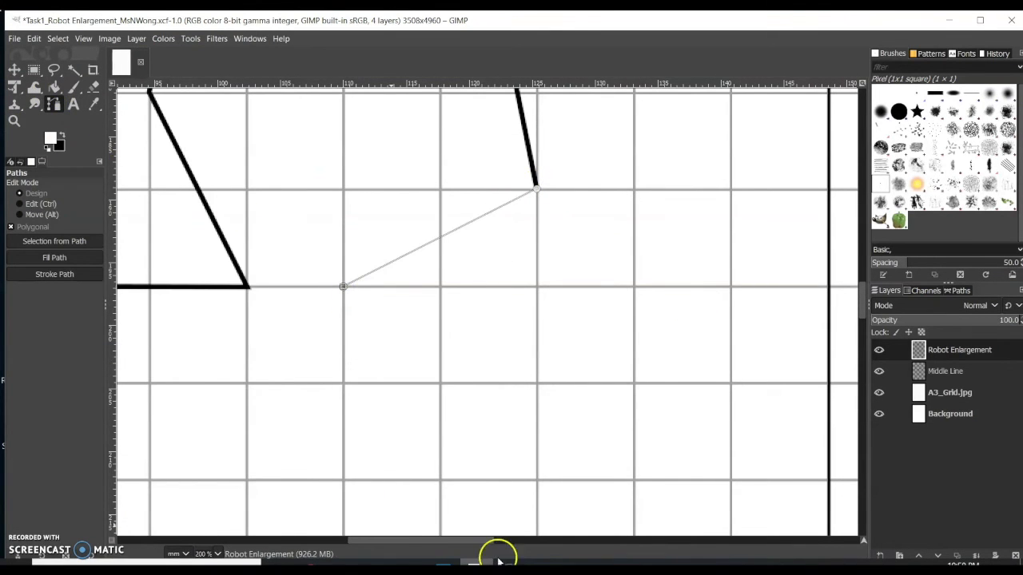
mouse_move(443, 564)
click(503, 517)
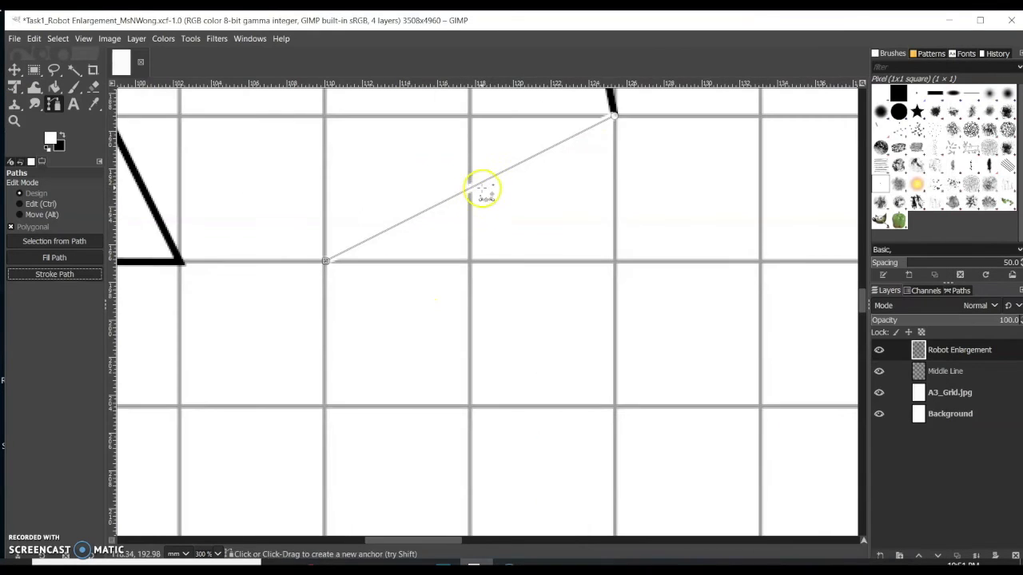
- Make black the foreground colour and stroke the hip path with a 5 px solid line
click(62, 136)
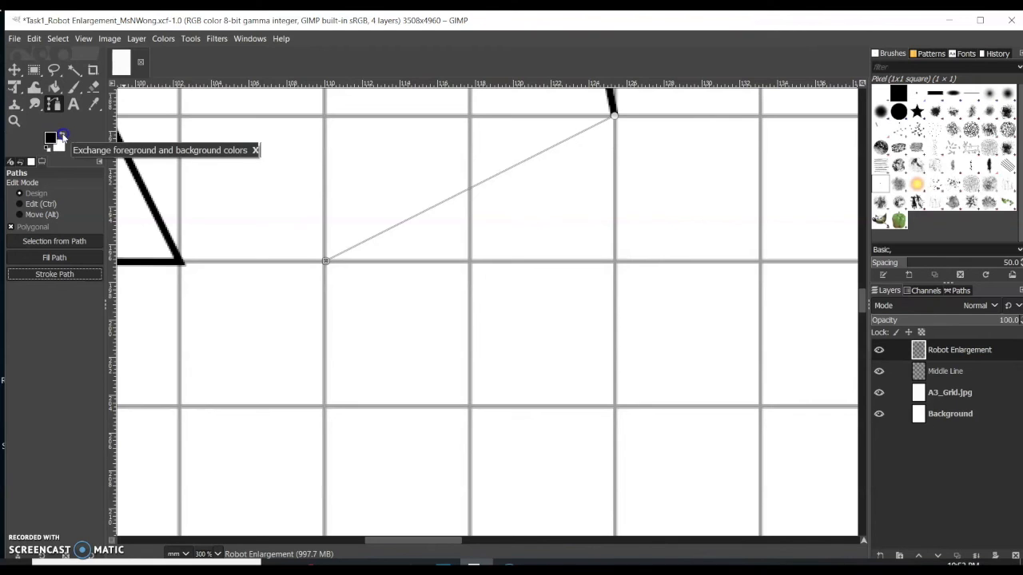
click(70, 274)
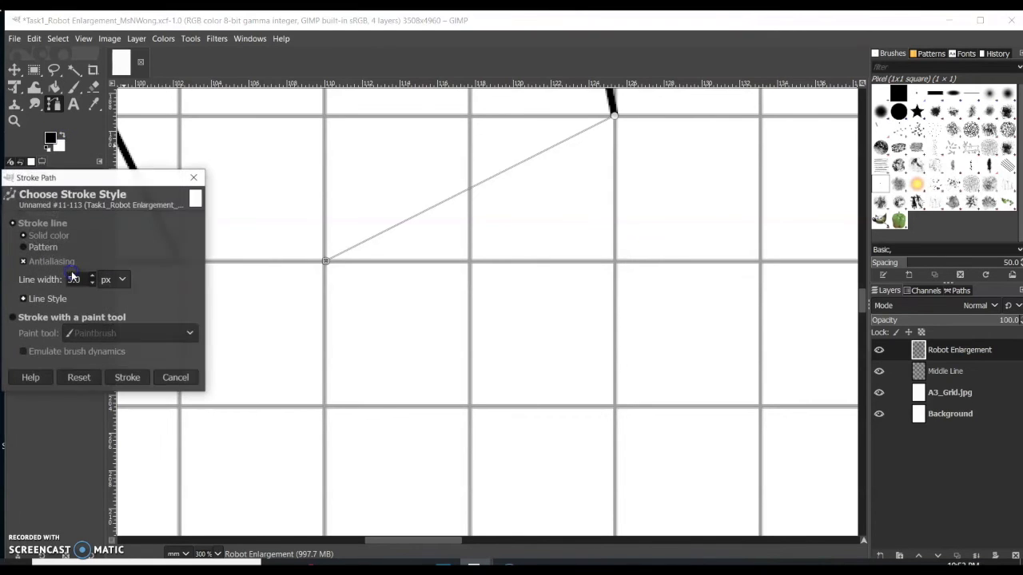
click(128, 378)
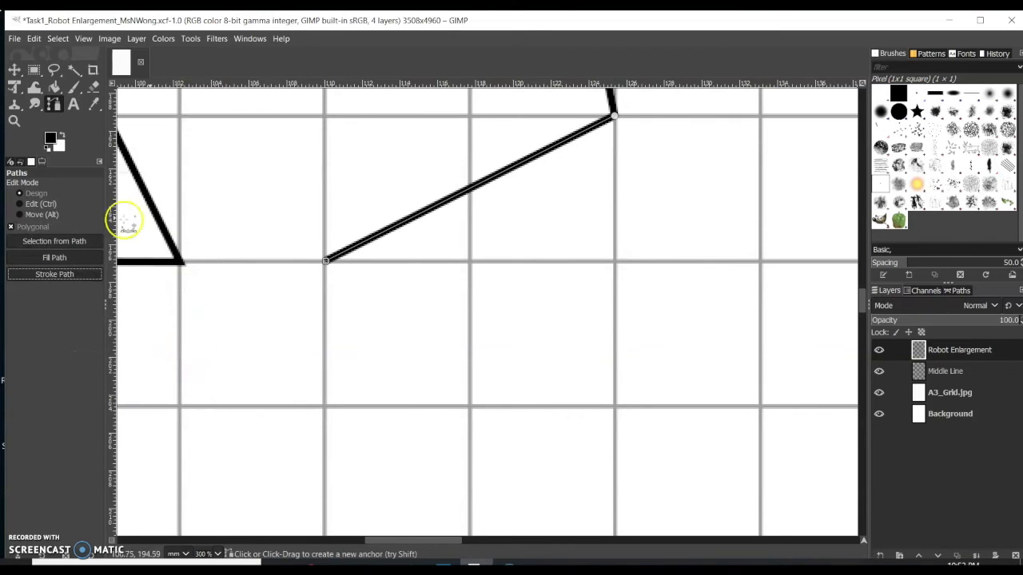
click(15, 70)
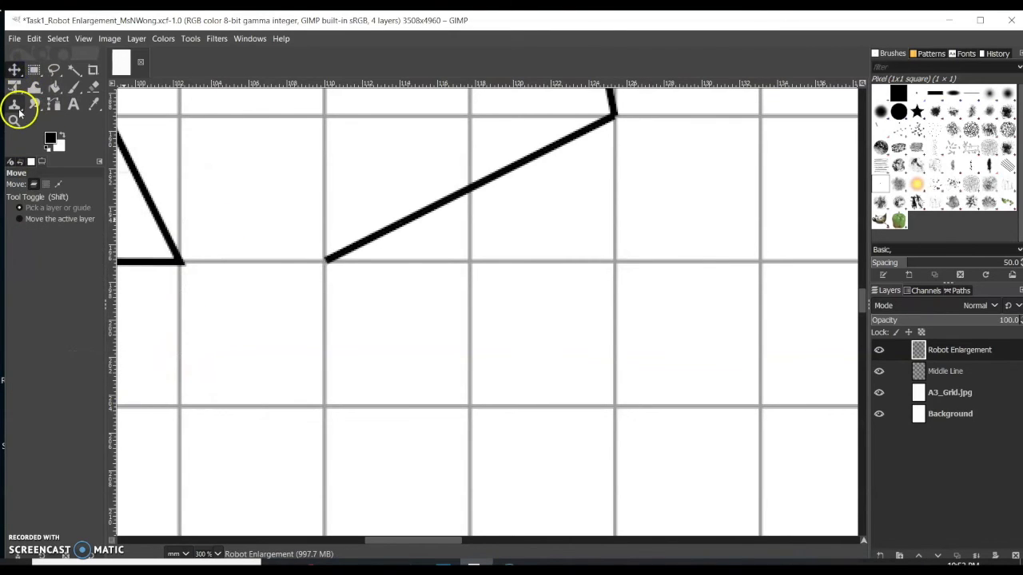
- Following the A4 drawing, start a new path at the hip line's outer end and run it six squares straight down
click(13, 121)
ctrl+click(410, 305)
ctrl+click(432, 306)
ctrl+click(433, 305)
scroll(422, 377, down, 4)
scroll(422, 377, up, 4)
scroll(494, 524, down, 2)
mouse_move(444, 564)
click(491, 520)
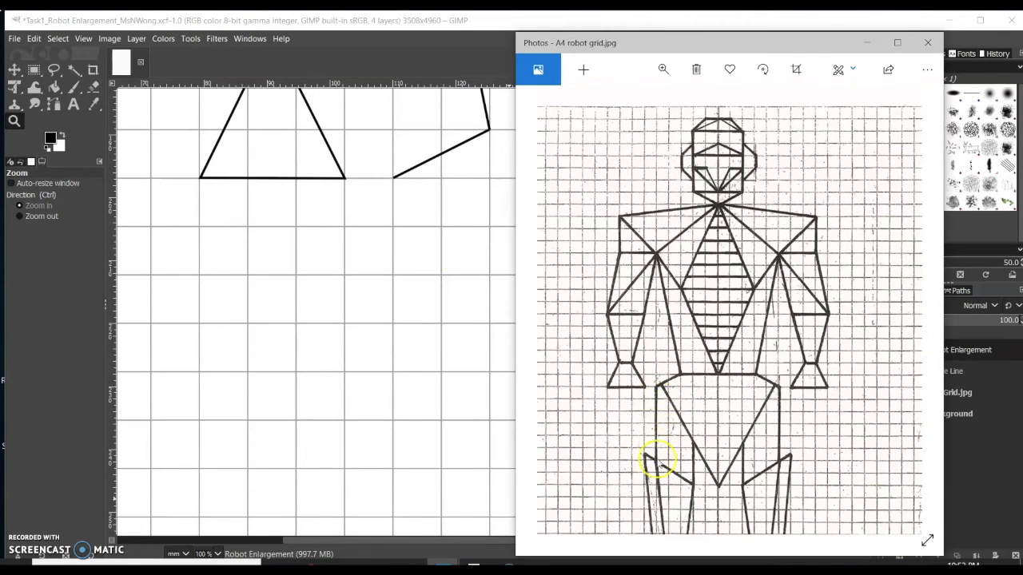
click(393, 178)
click(54, 104)
click(392, 177)
click(392, 525)
scroll(416, 479, down, 5)
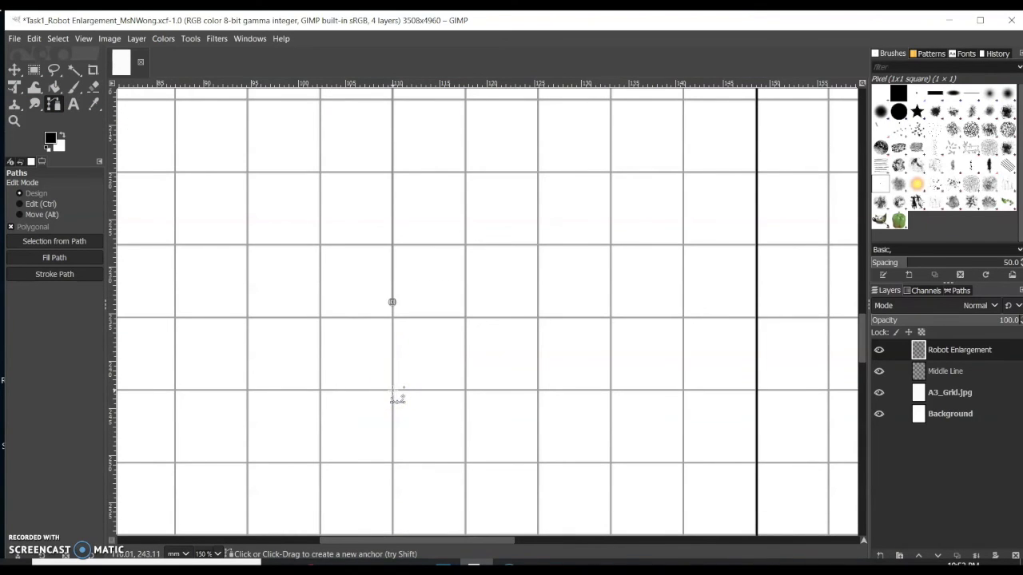
- Stroke the vertical hip side path and leave path editing
click(56, 272)
click(130, 376)
click(14, 121)
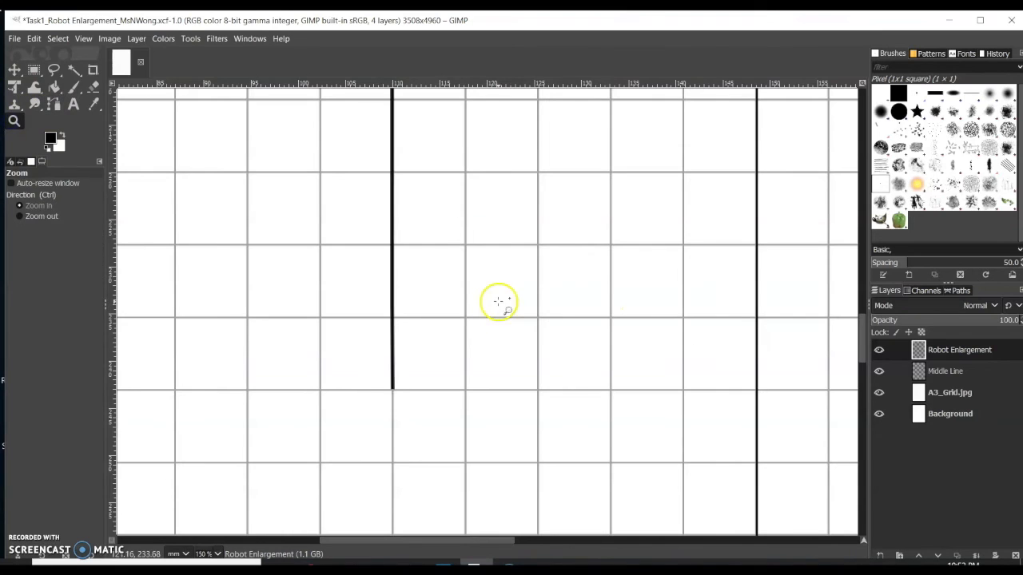
- Stroke a 5 px thigh line starting two squares left and one up from the hip side's lower end, running five squares right and three down
ctrl+click(498, 300)
ctrl+click(498, 299)
scroll(501, 352, up, 2)
mouse_move(442, 563)
click(508, 520)
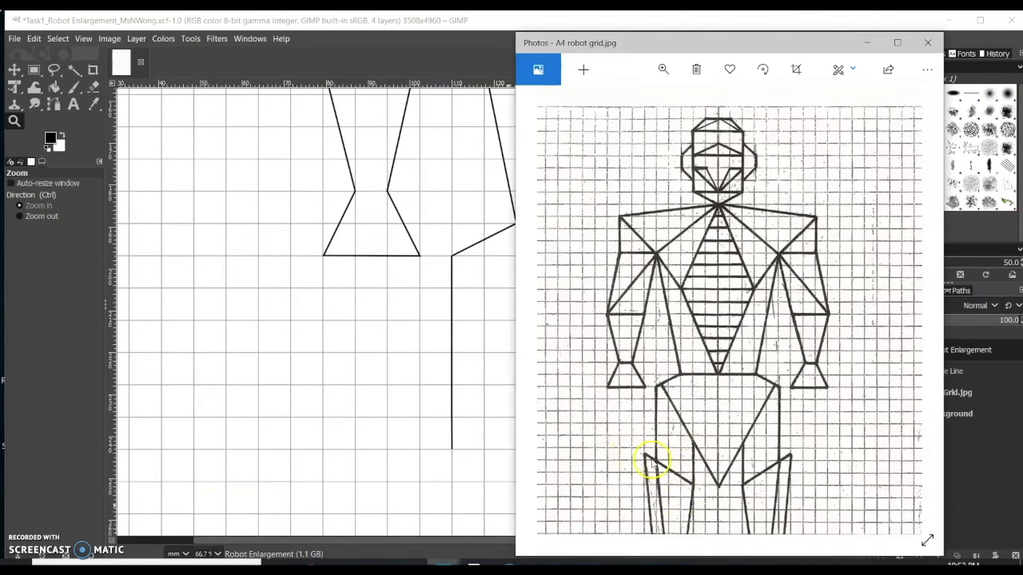
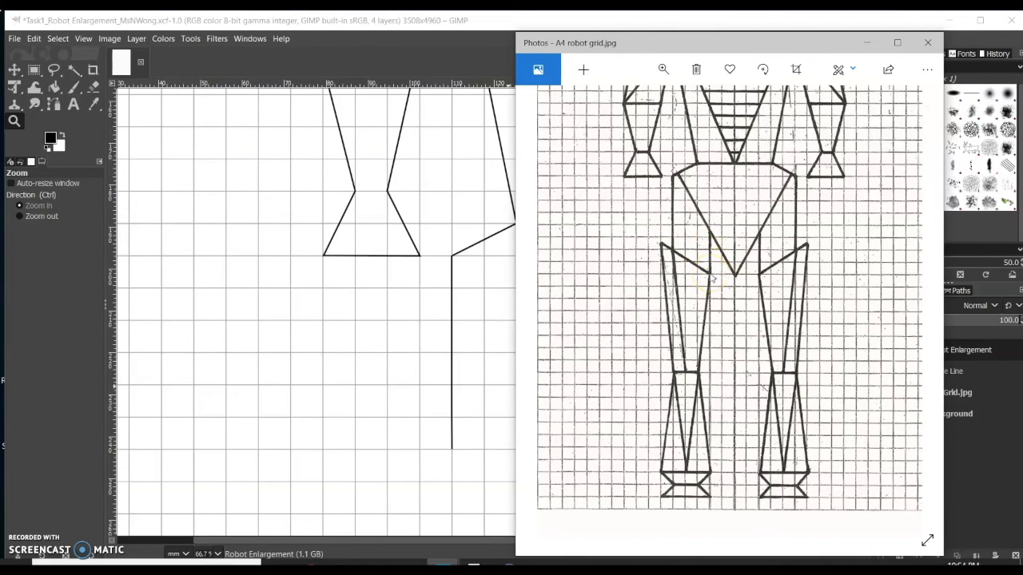
scroll(389, 419, down, 2)
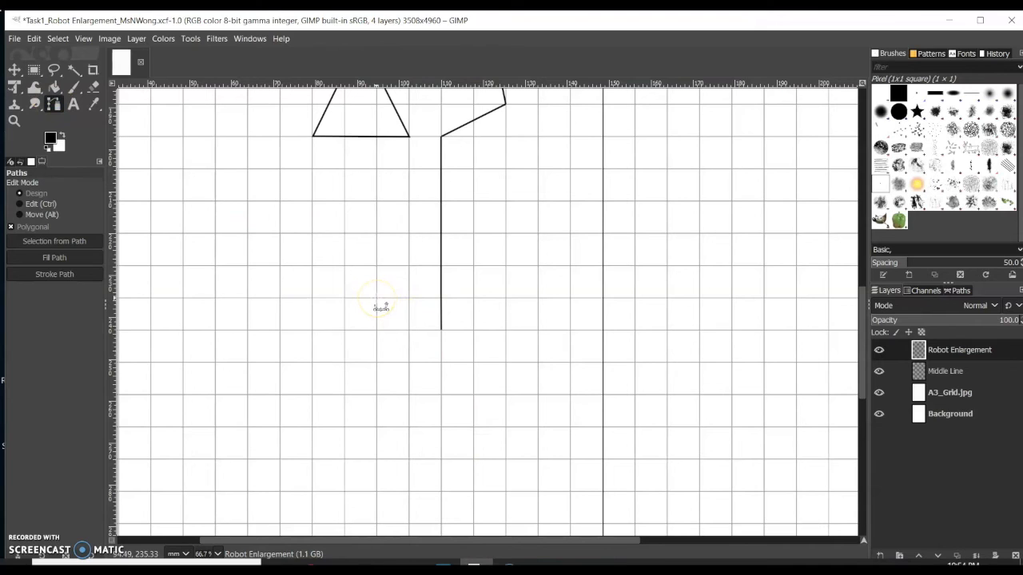
click(377, 299)
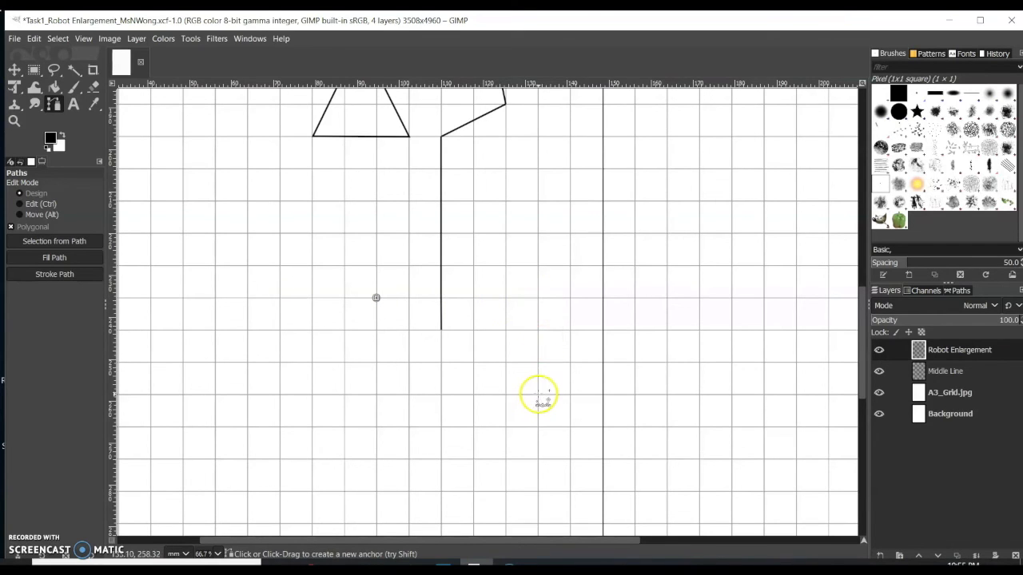
click(537, 394)
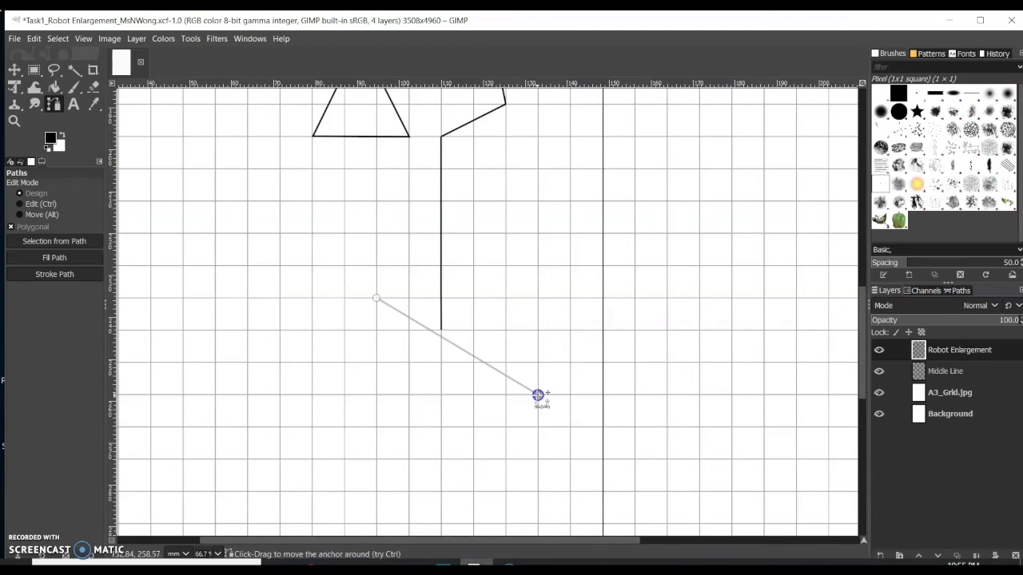
click(40, 278)
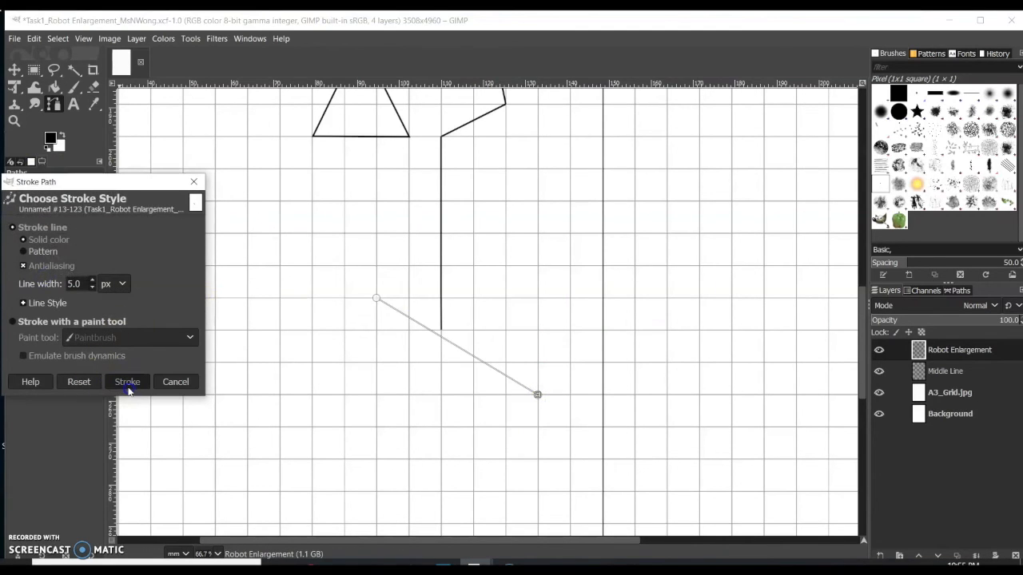
click(127, 387)
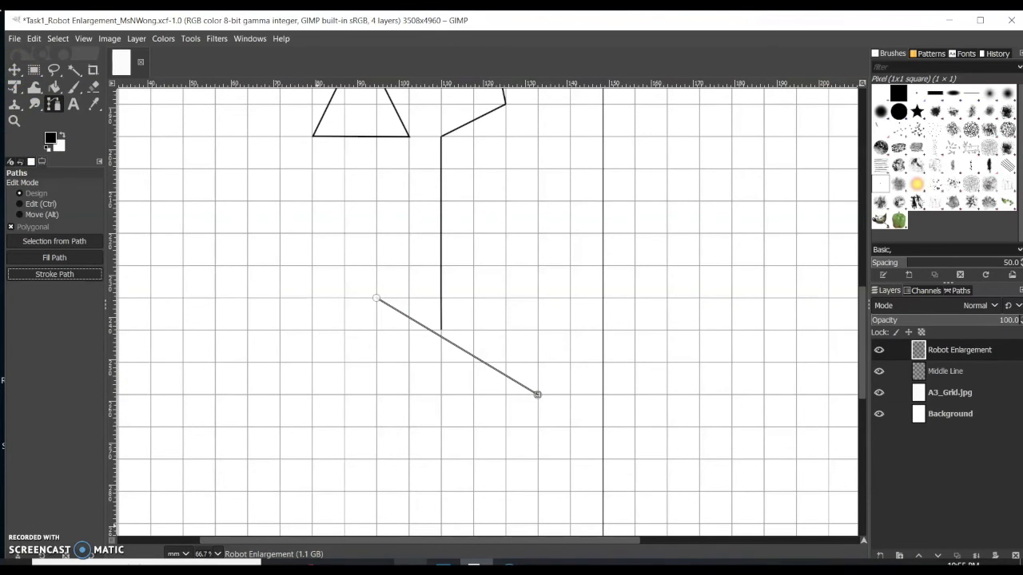
- Following the A4 drawing, run an outer leg path from the thigh line, one square right of its upper end, to ten squares below the hip side line
mouse_move(443, 564)
click(519, 537)
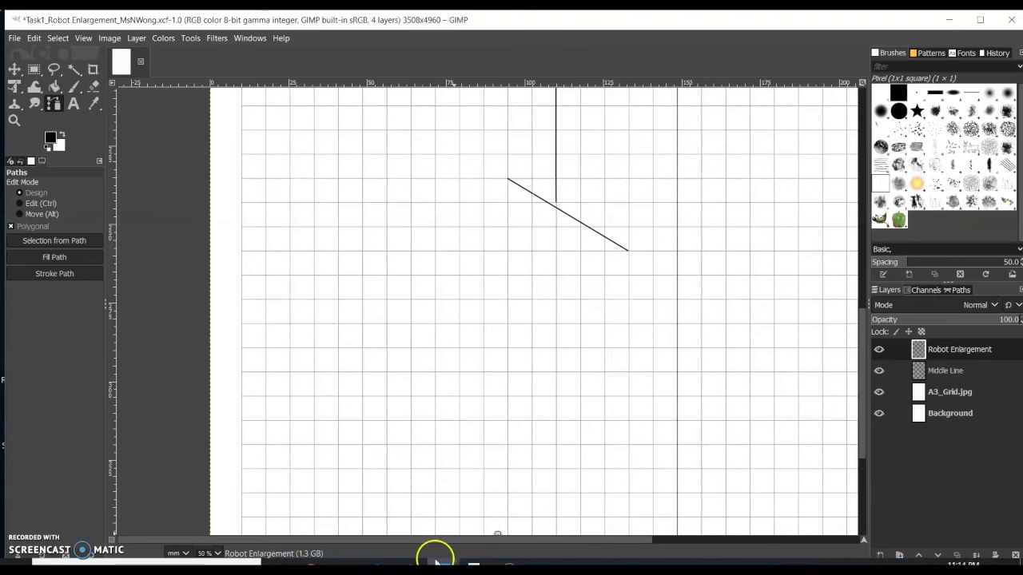
mouse_move(434, 560)
click(503, 539)
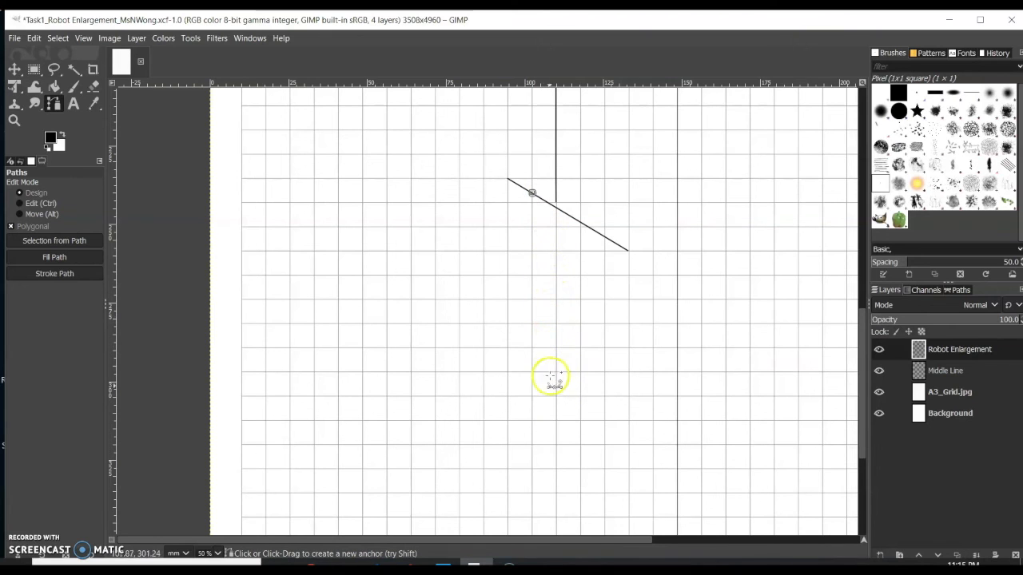
click(557, 445)
scroll(571, 407, down, 5)
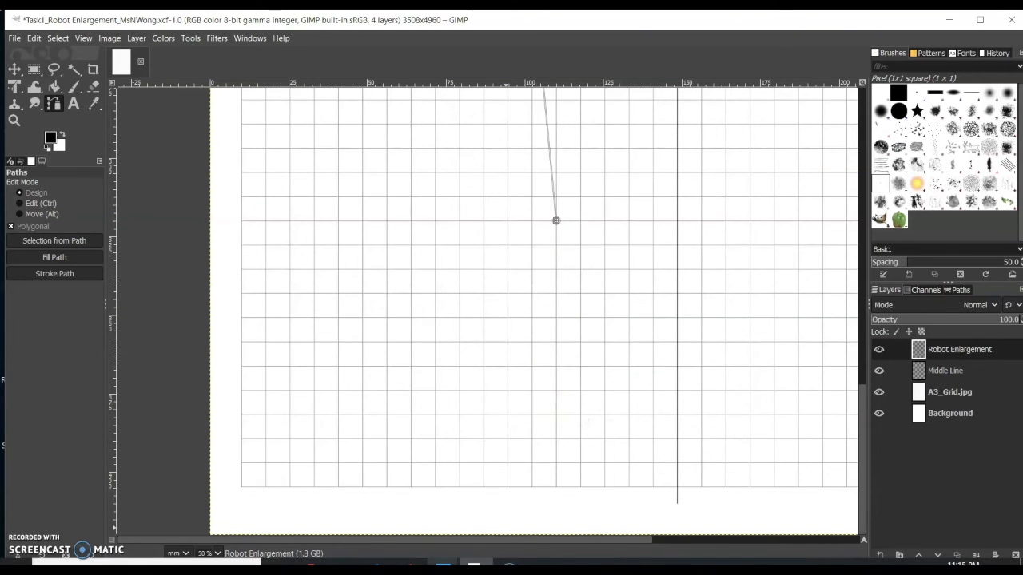
- Extend the outer leg path eight squares down and one square left for the lower leg, check the A4 drawing, and undo the stray anchor
mouse_move(444, 564)
click(518, 529)
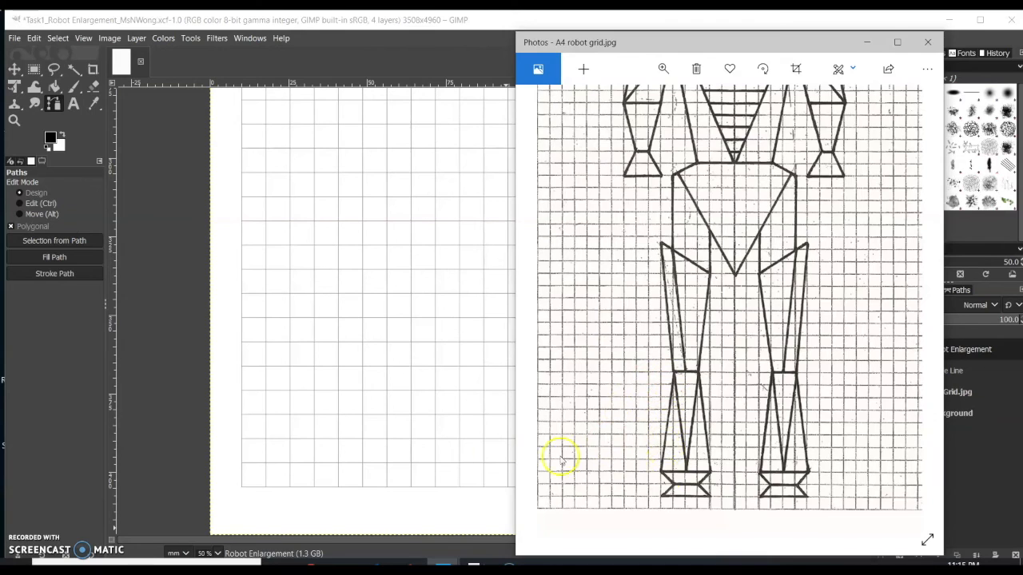
key(alt+Tab)
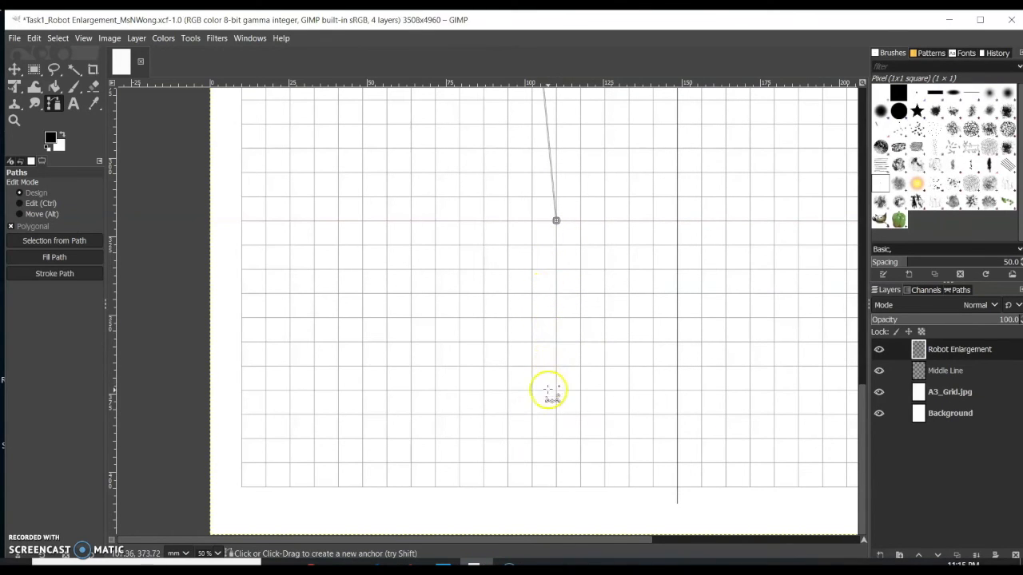
click(533, 414)
mouse_move(444, 564)
click(514, 523)
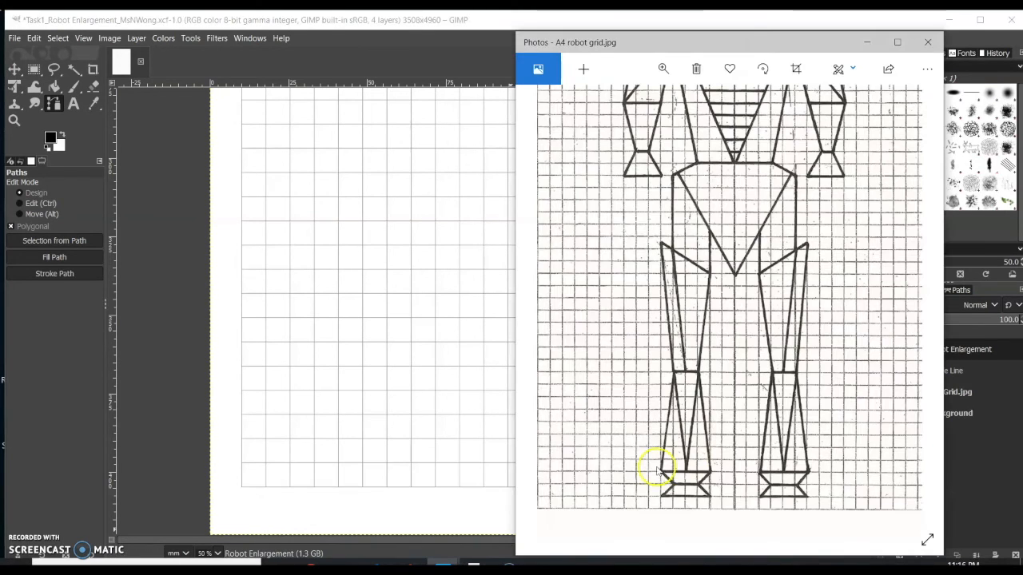
click(457, 425)
key(ctrl+z)
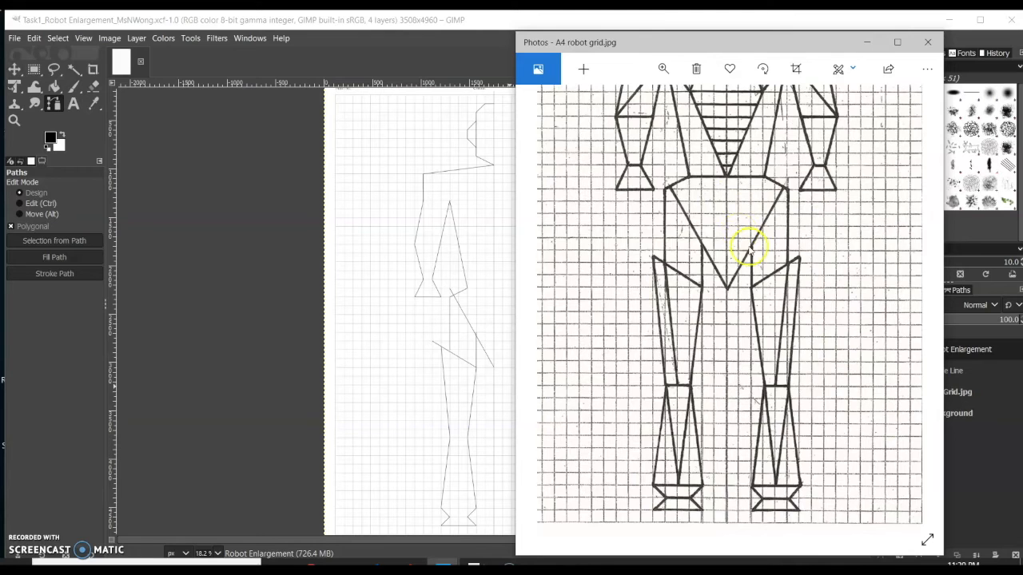
- Review the A4 drawing's inner lines up to the head and add a transparent layer named Robot Details above Robot Enlargement
scroll(779, 451, up, 2)
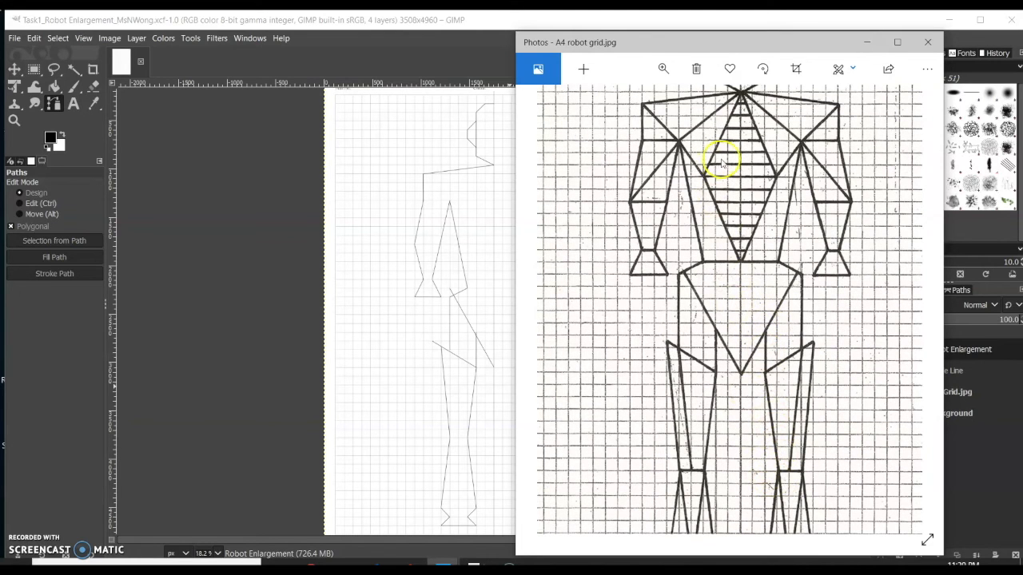
drag(708, 285, 708, 283)
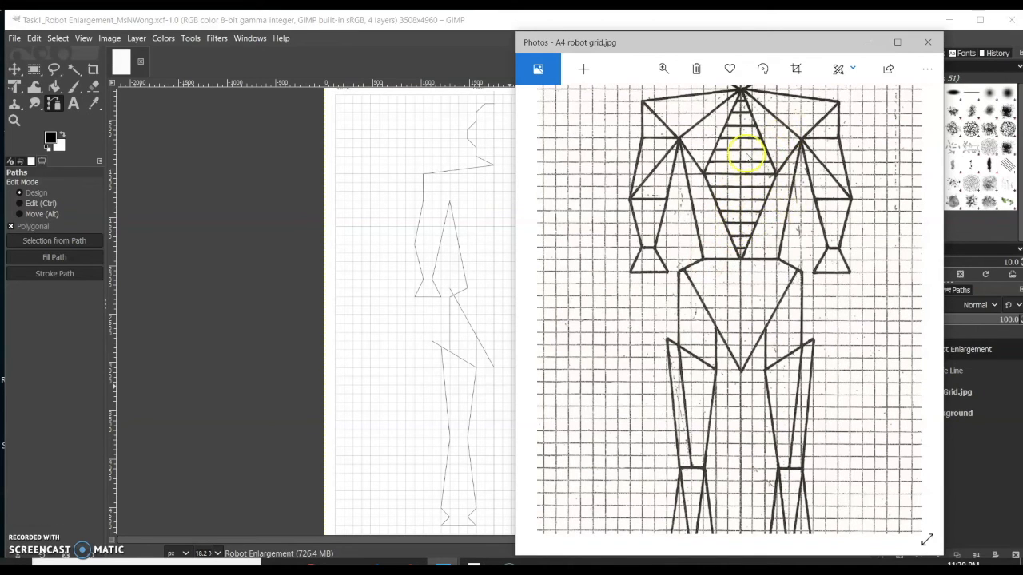
drag(747, 157, 738, 271)
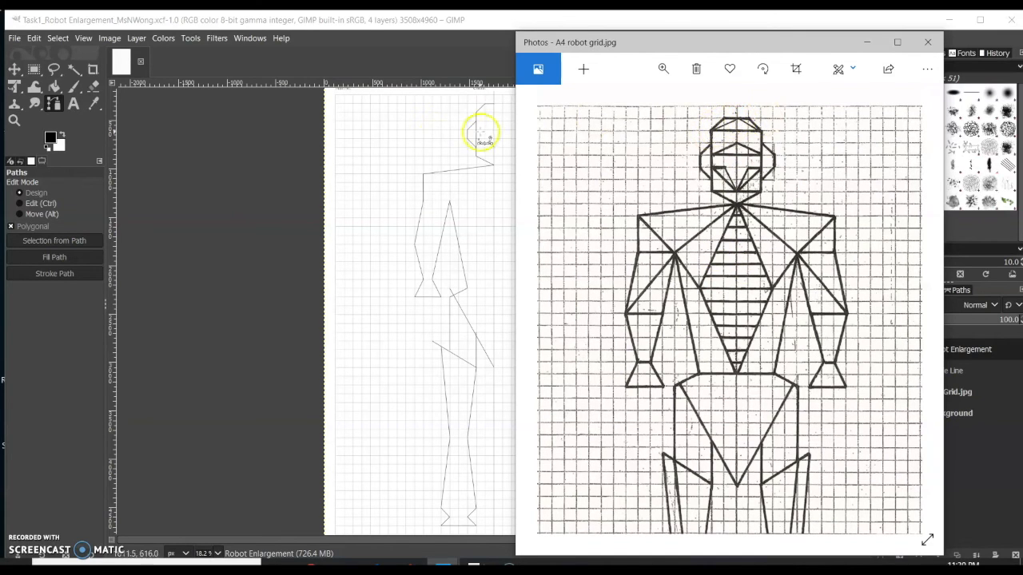
click(14, 120)
click(491, 116)
click(489, 174)
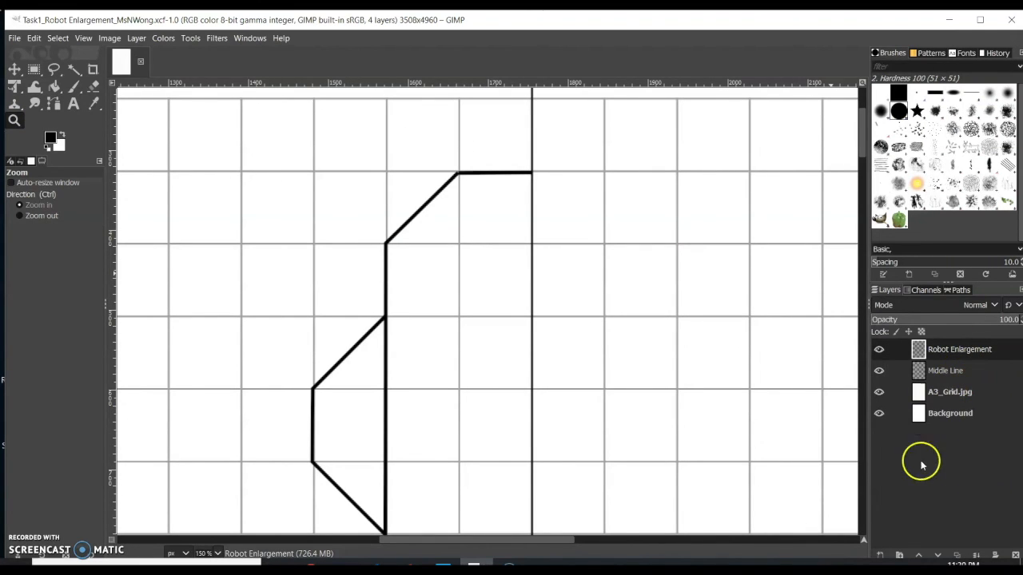
click(880, 556)
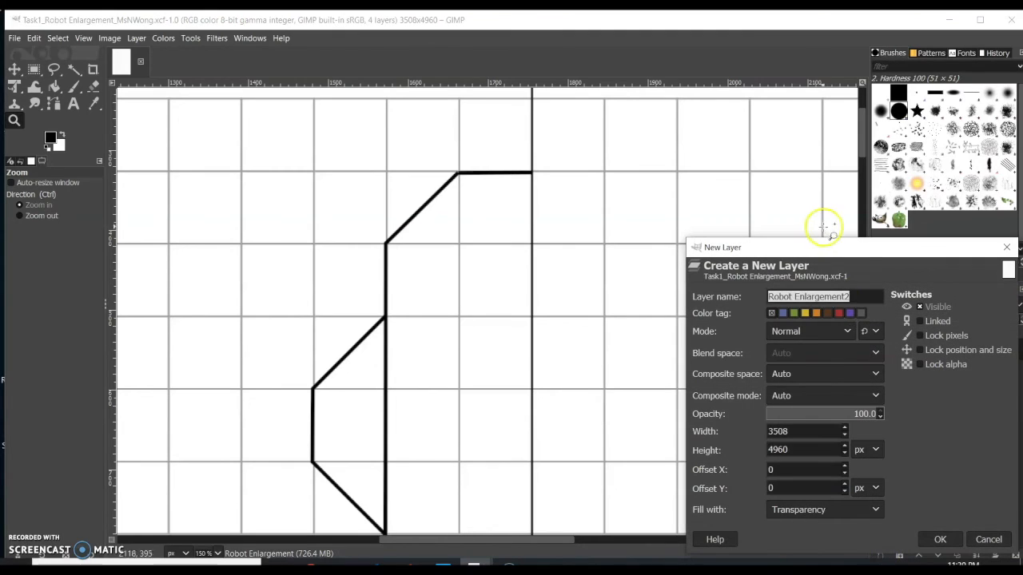
double_click(863, 296)
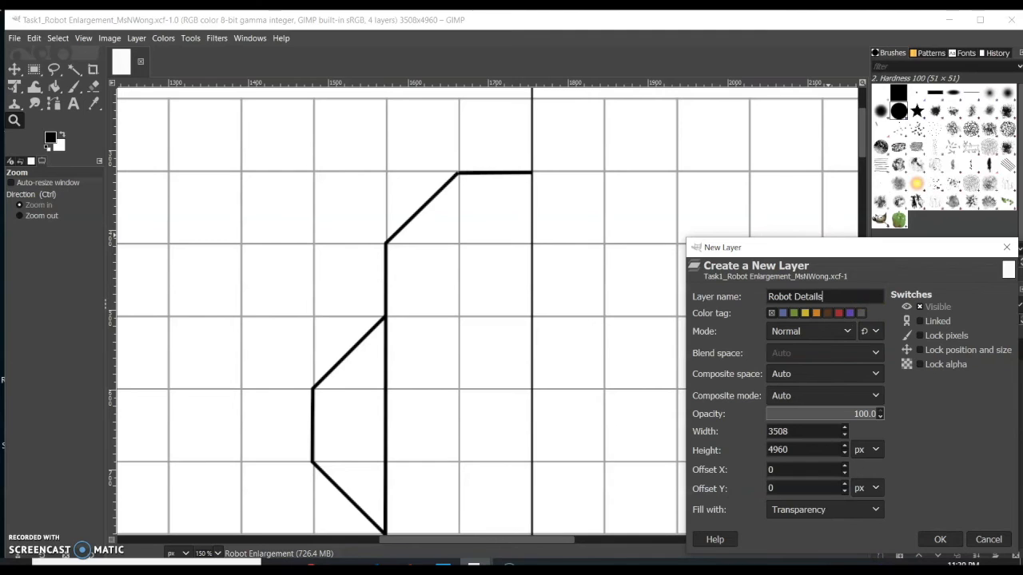
click(940, 539)
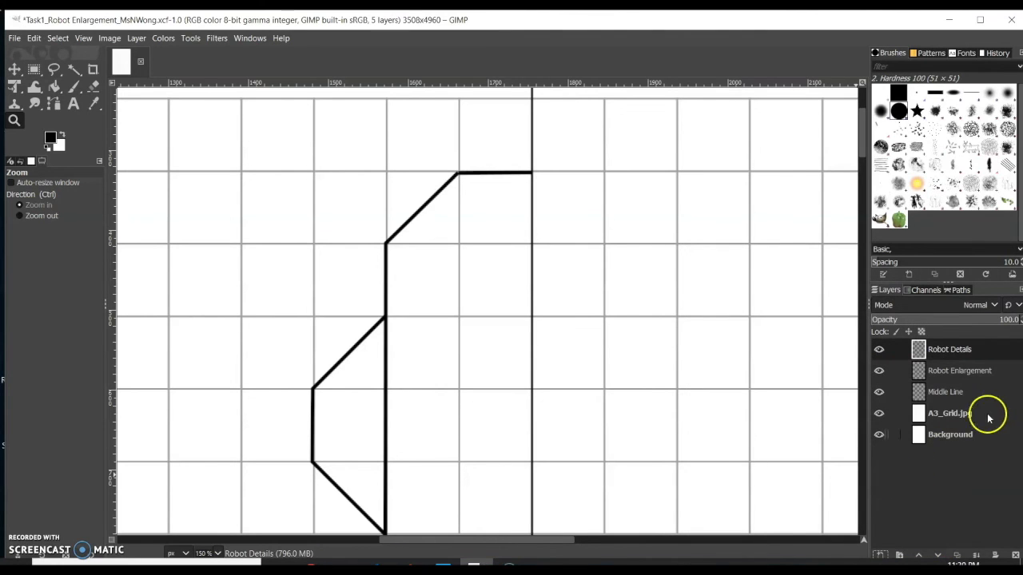
- Following the A4 drawing, run a path from the head's top centre two squares left and one down to its corner, and stroke it 4 px wide
click(442, 565)
click(522, 532)
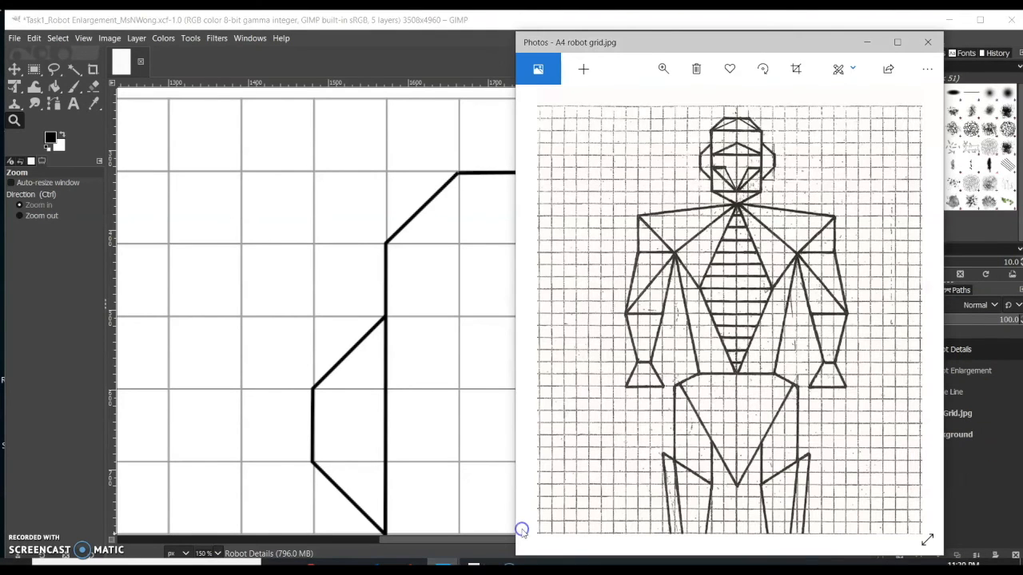
click(56, 103)
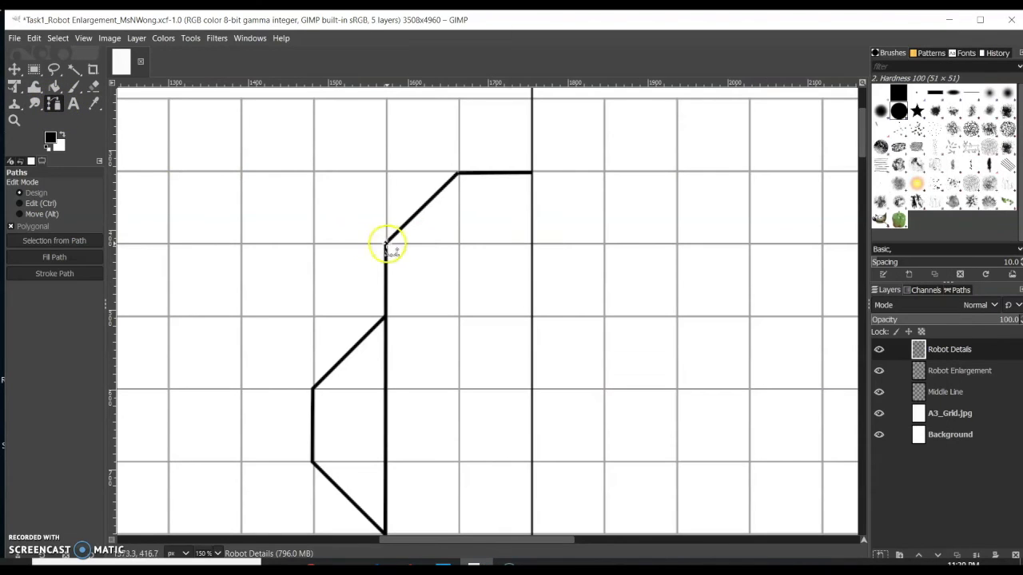
click(533, 173)
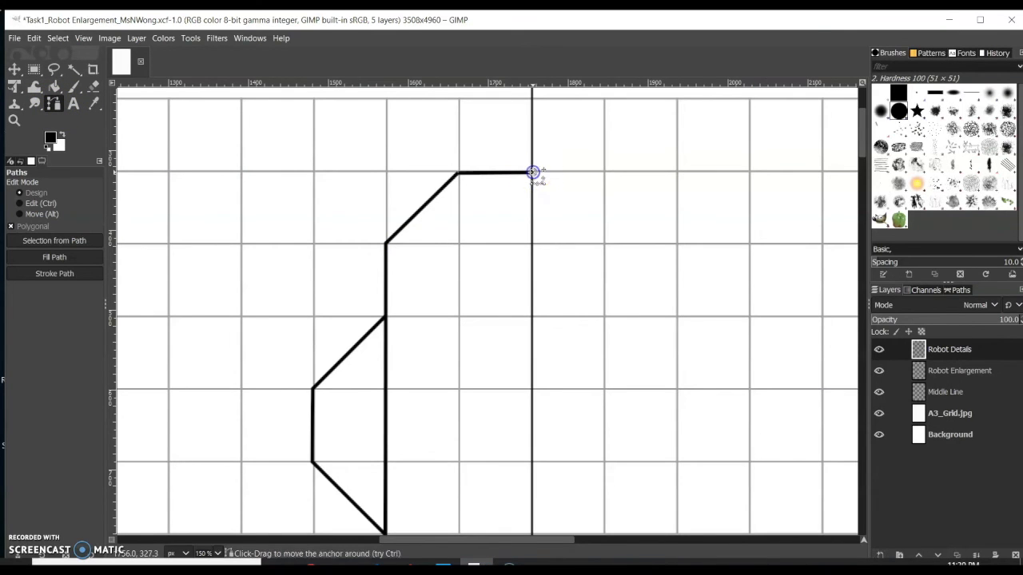
click(385, 243)
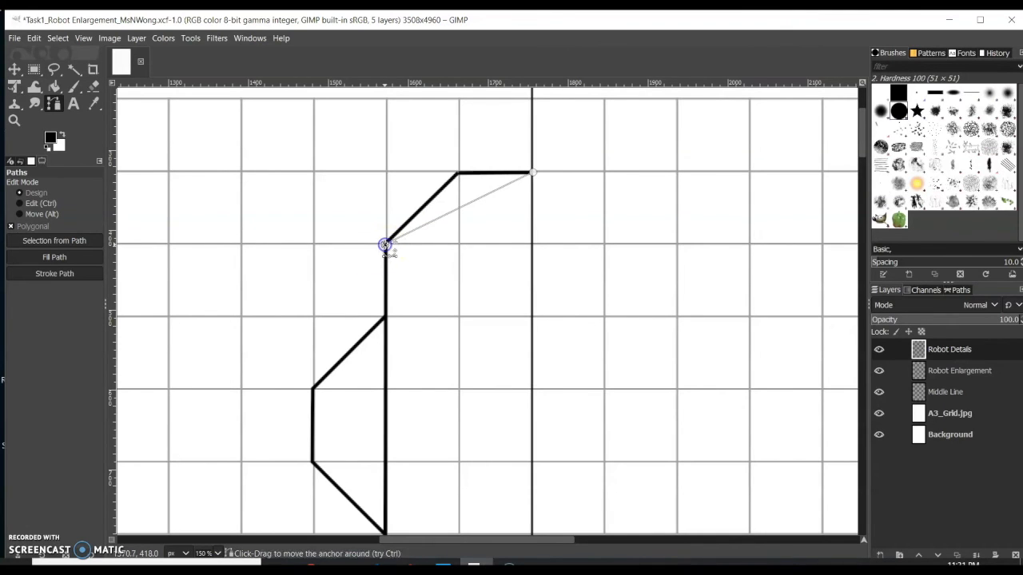
click(83, 274)
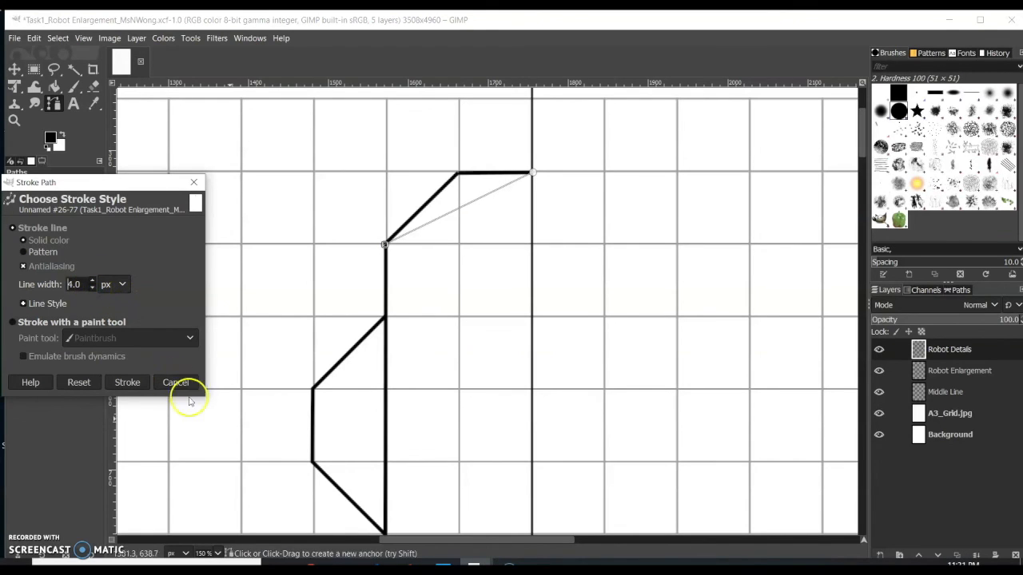
click(143, 383)
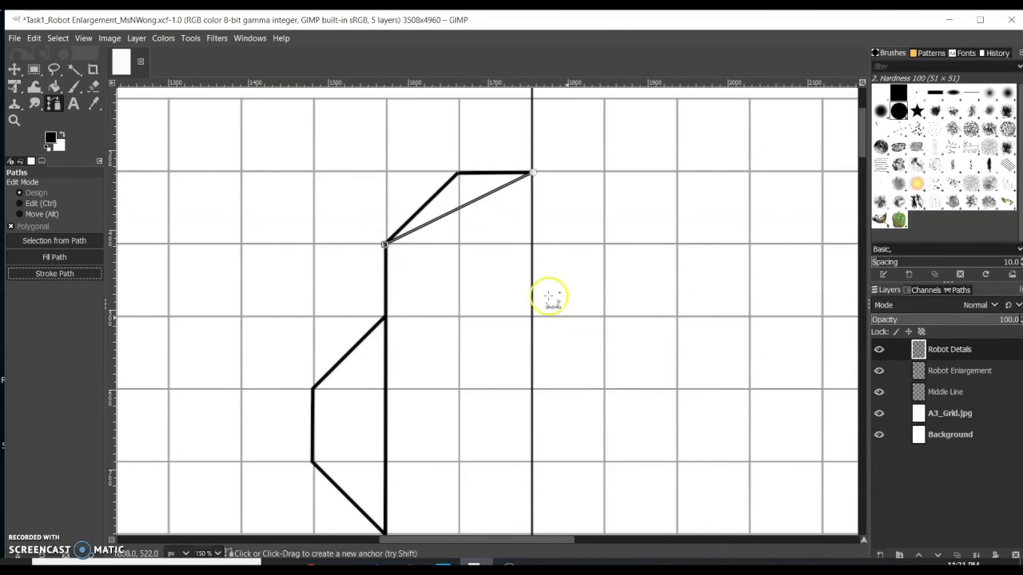
mouse_move(474, 567)
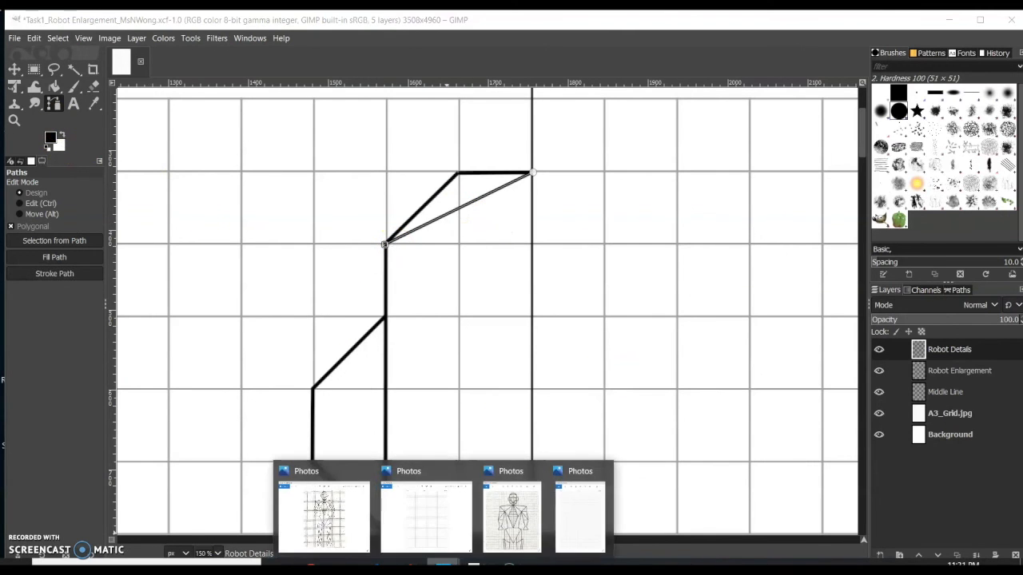
- Following the A4 drawing, run a horizontal path from the head's upper corner two squares right to the middle line, and stroke it
click(518, 519)
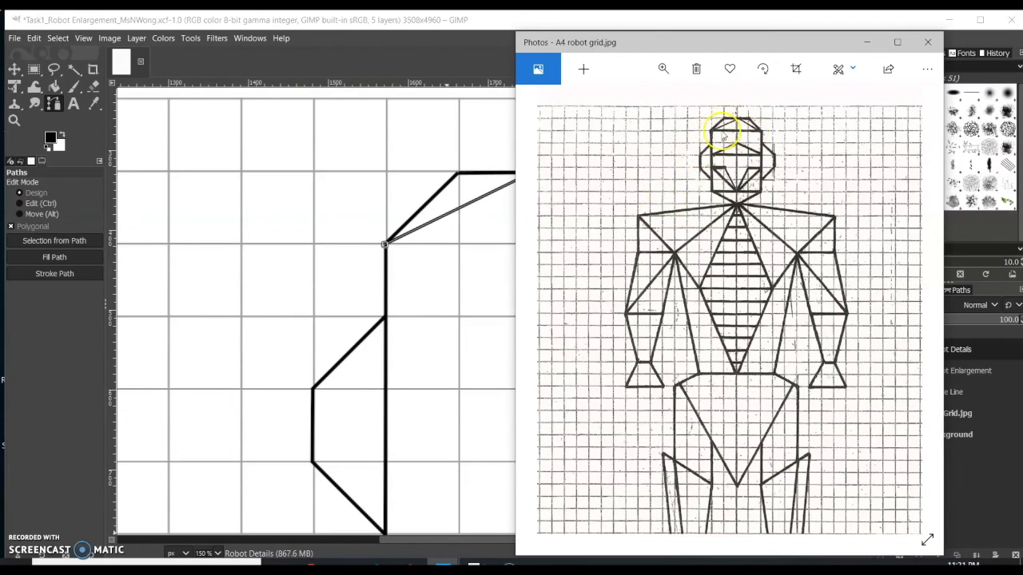
click(69, 201)
click(386, 244)
click(55, 273)
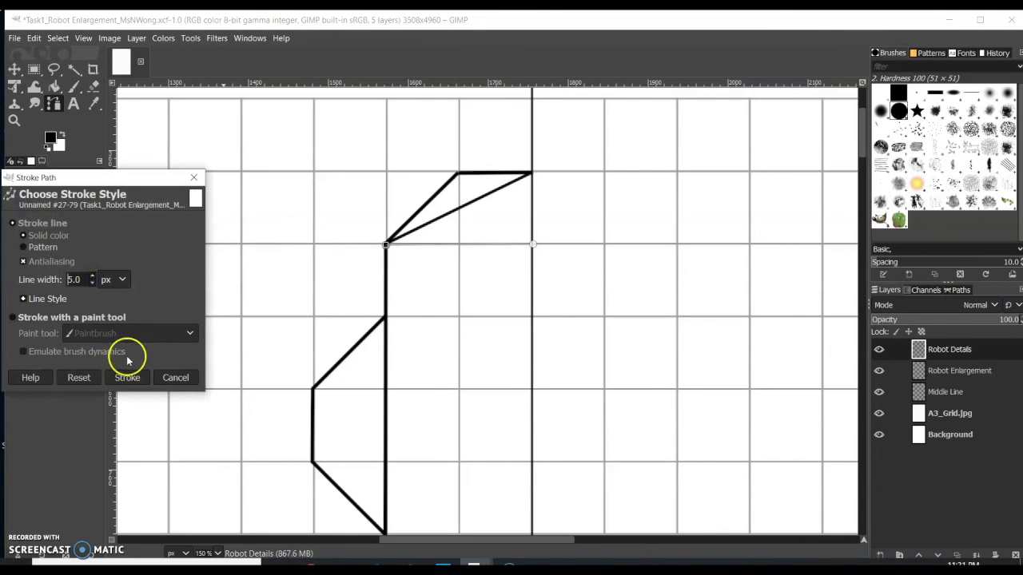
click(122, 384)
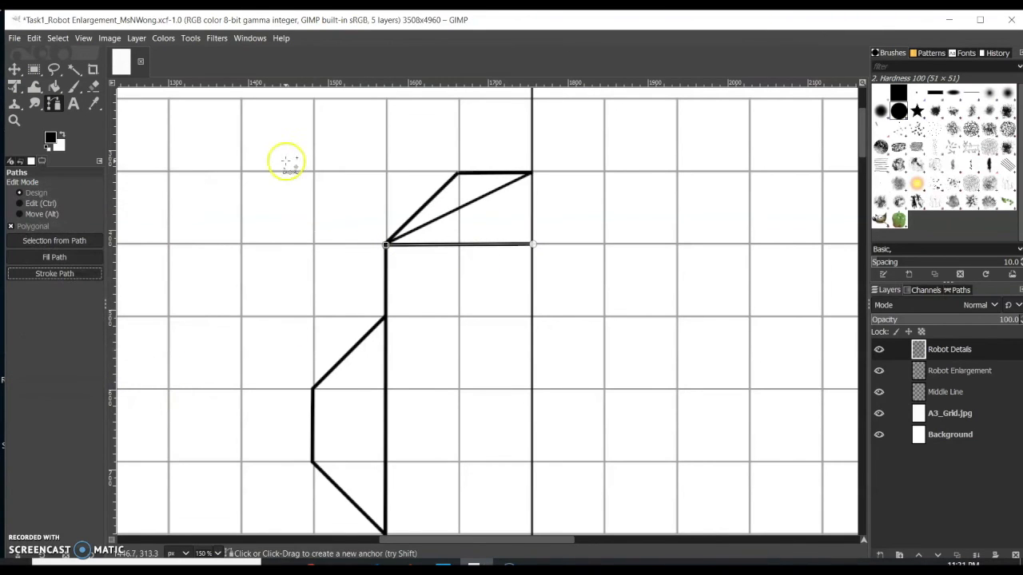
click(14, 70)
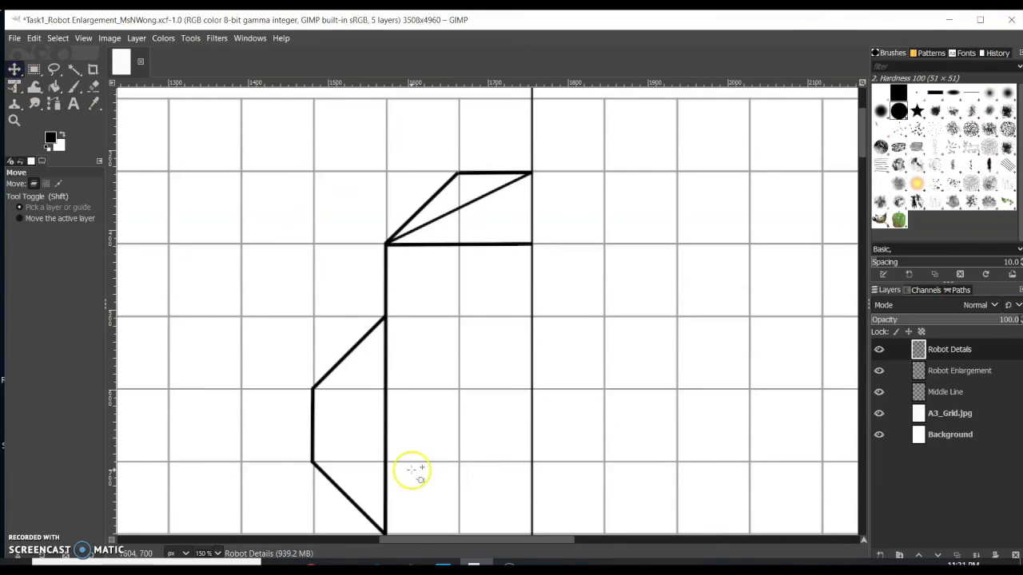
- Following the A4 drawing, run a path from one square below that line's inner end, two squares left and one down, straight back, and stroke it
mouse_move(432, 558)
click(512, 518)
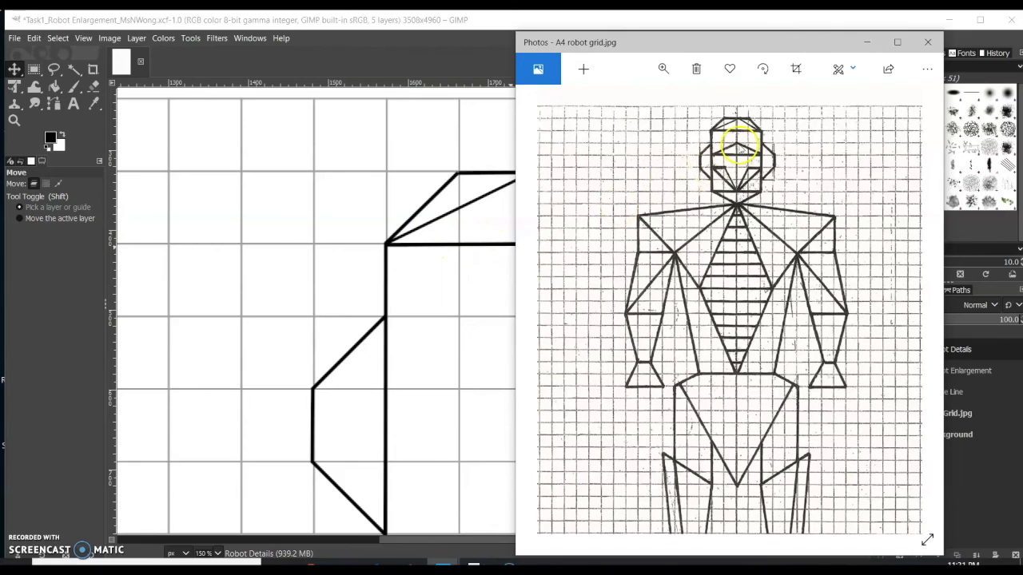
click(496, 329)
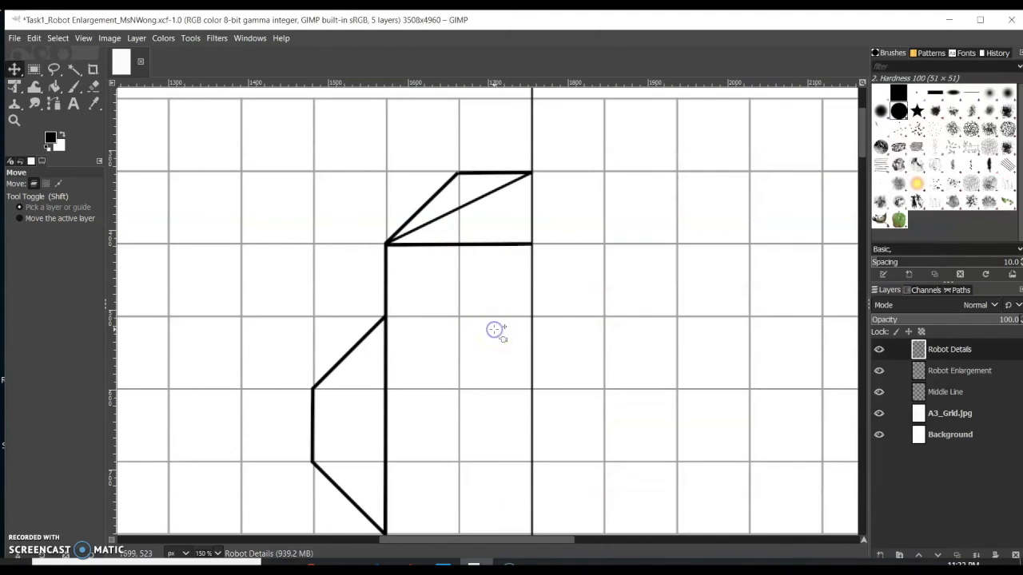
click(53, 105)
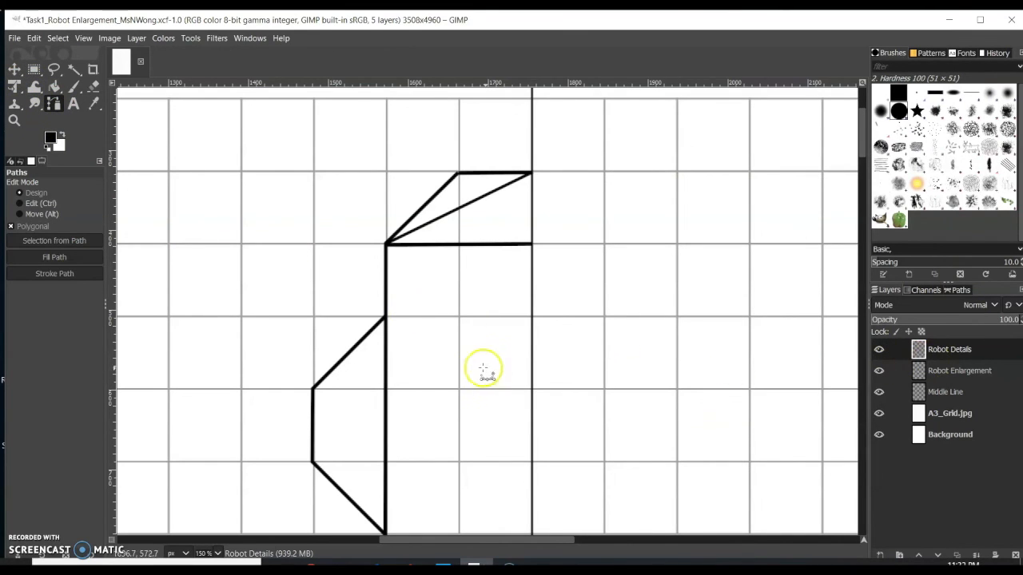
click(531, 317)
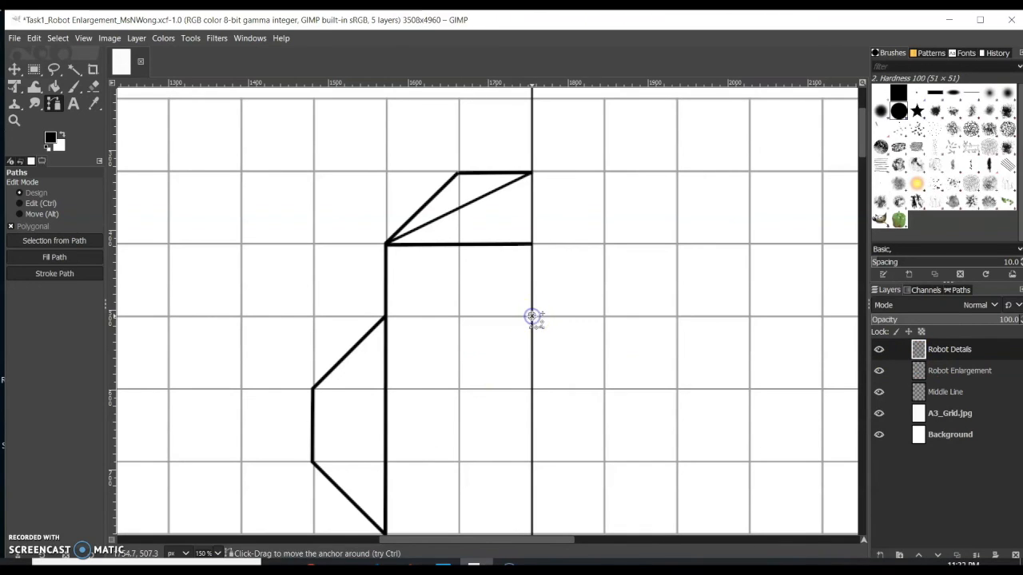
click(385, 389)
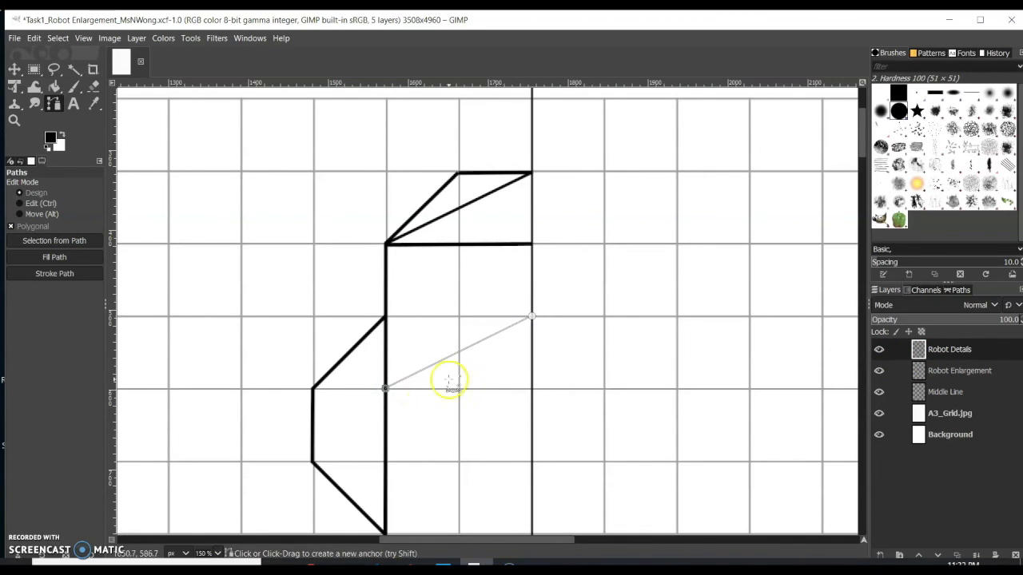
mouse_move(443, 568)
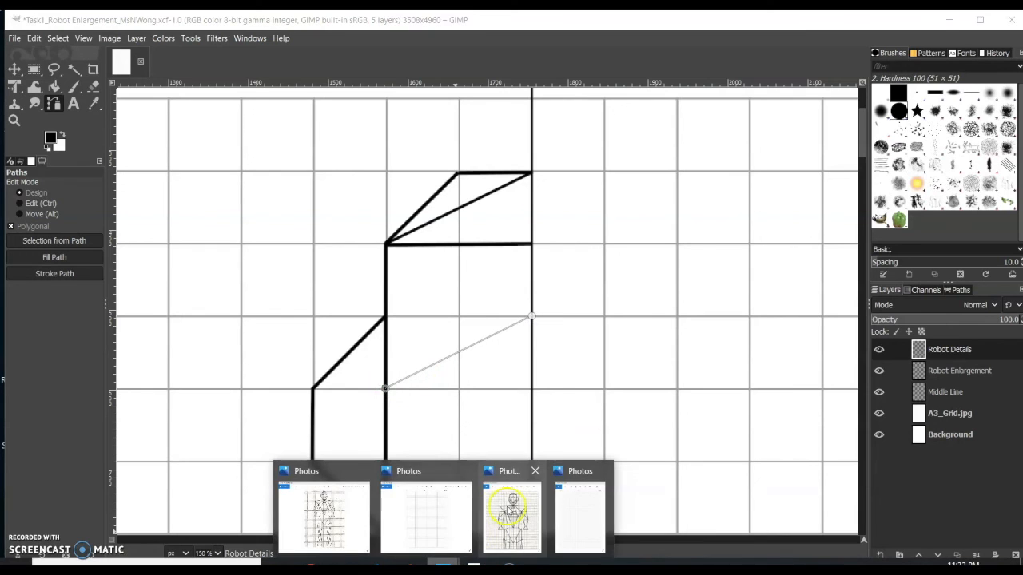
click(506, 506)
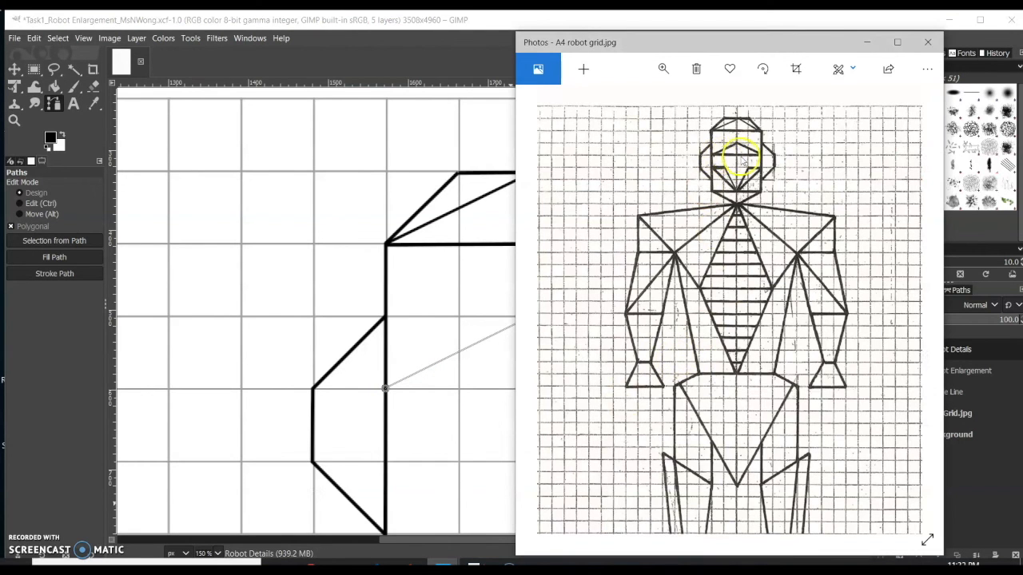
click(385, 391)
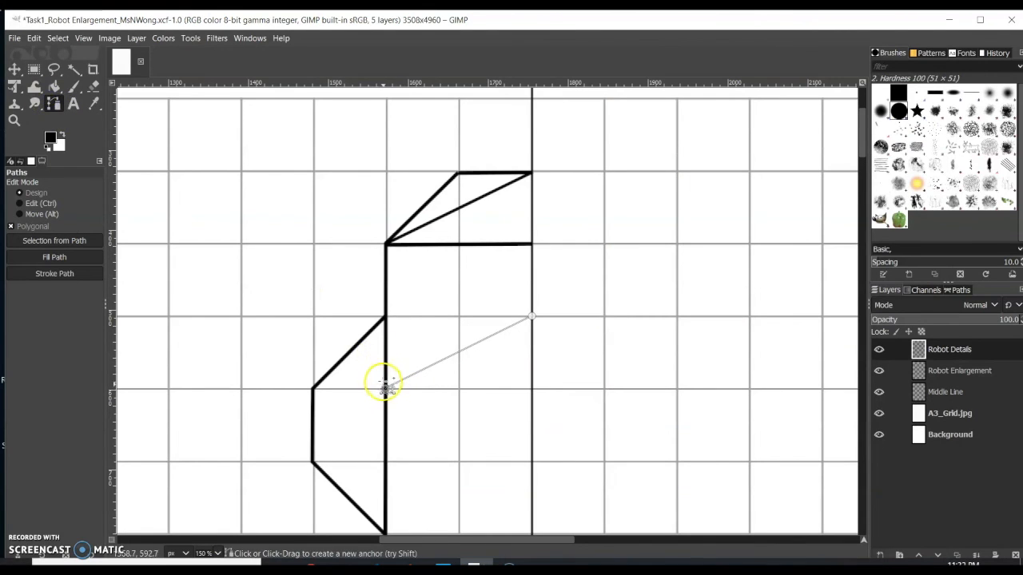
click(533, 390)
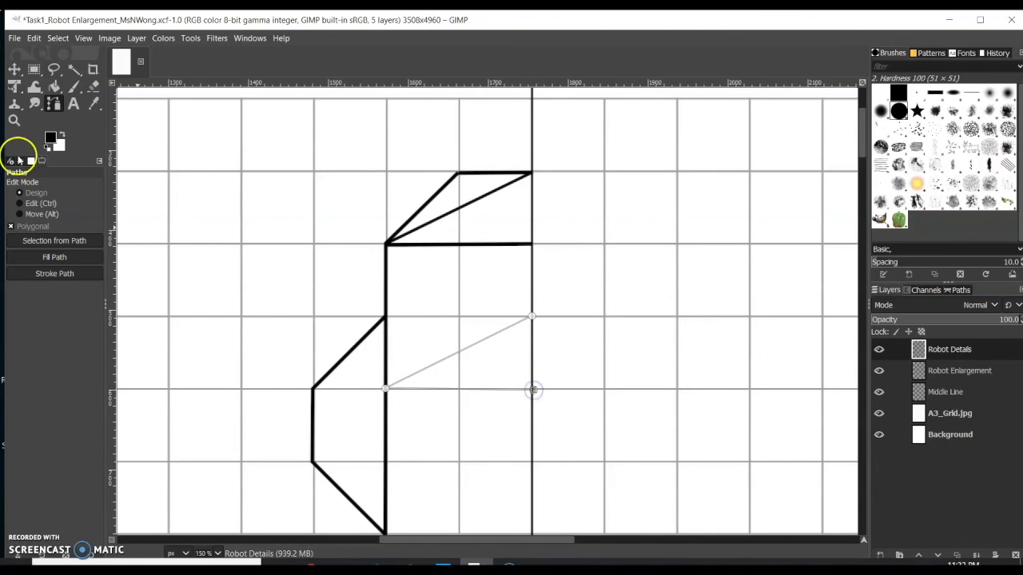
click(46, 274)
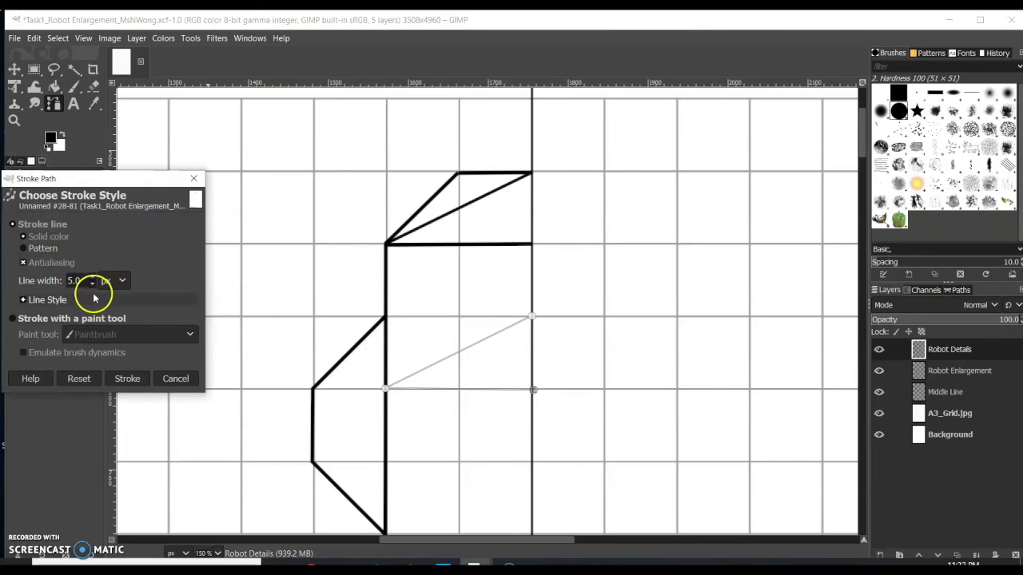
click(120, 385)
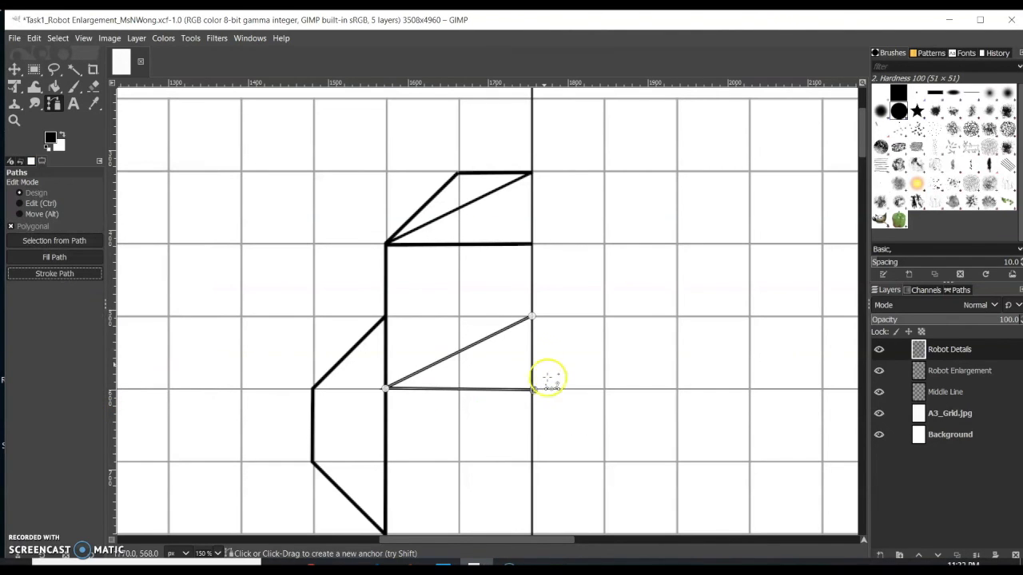
- Look over the enlarged head and compare it with the A4 drawing's inner lines down to the head's lower corner
scroll(545, 362, down, 10)
scroll(546, 365, up, 10)
scroll(547, 366, down, 10)
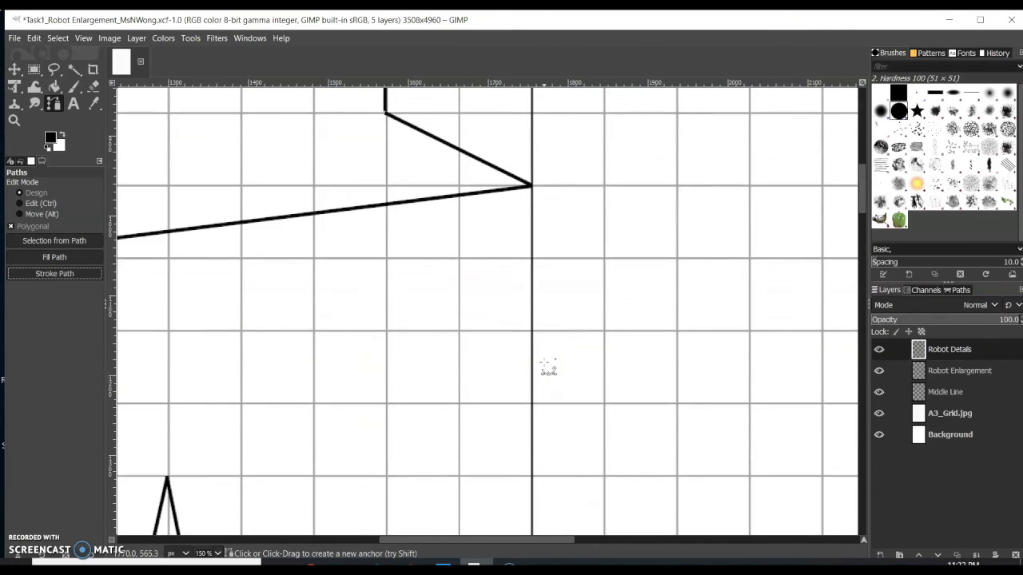
scroll(548, 368, up, 6)
click(15, 121)
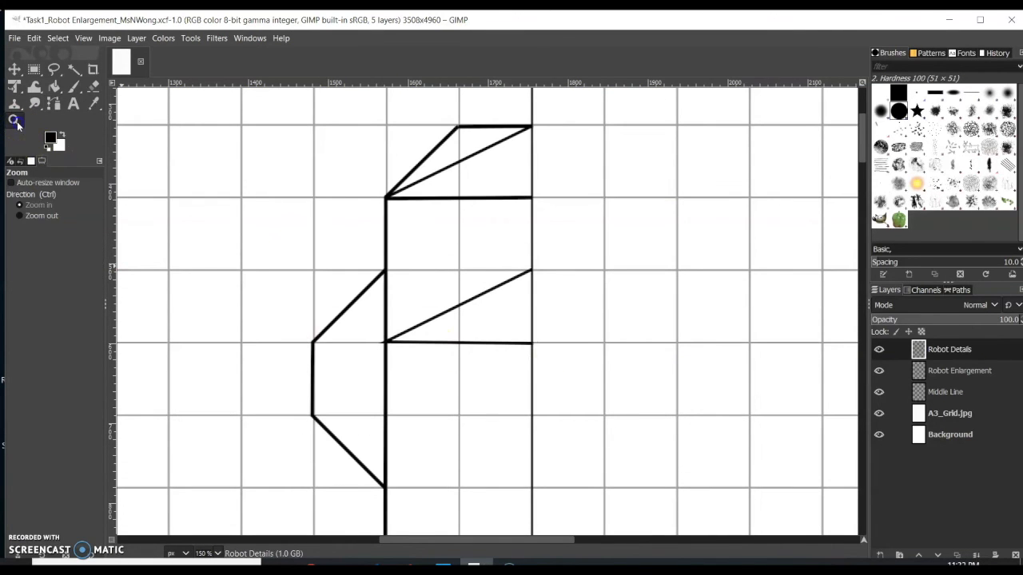
ctrl+click(485, 350)
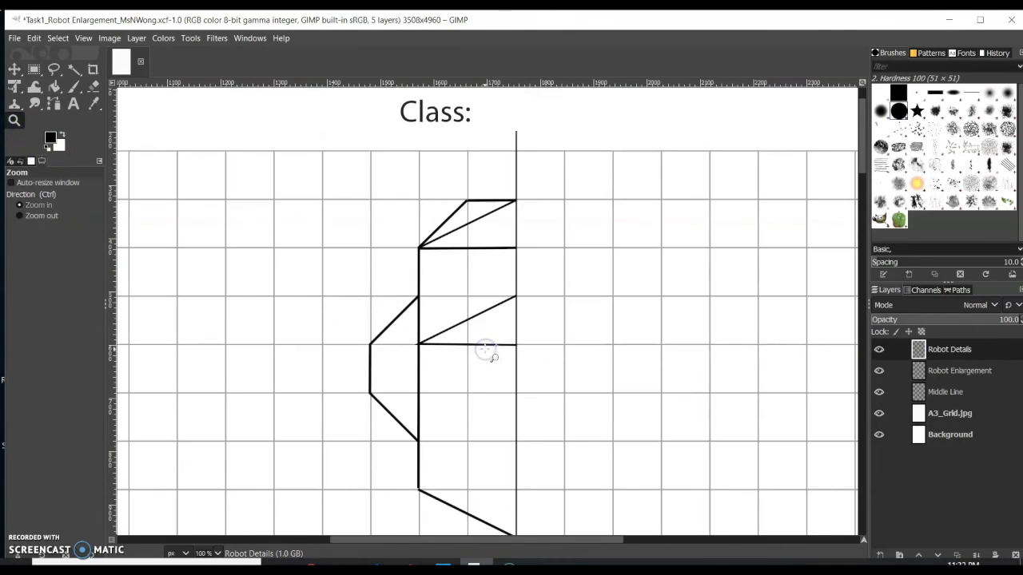
scroll(485, 349, down, 10)
scroll(486, 349, up, 11)
ctrl+click(486, 349)
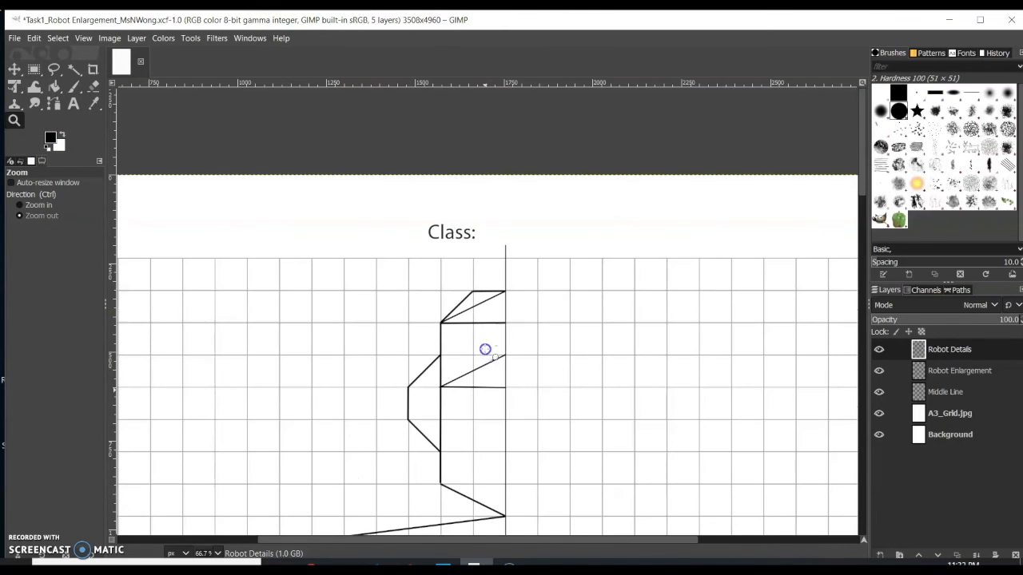
scroll(485, 350, down, 4)
scroll(485, 349, up, 3)
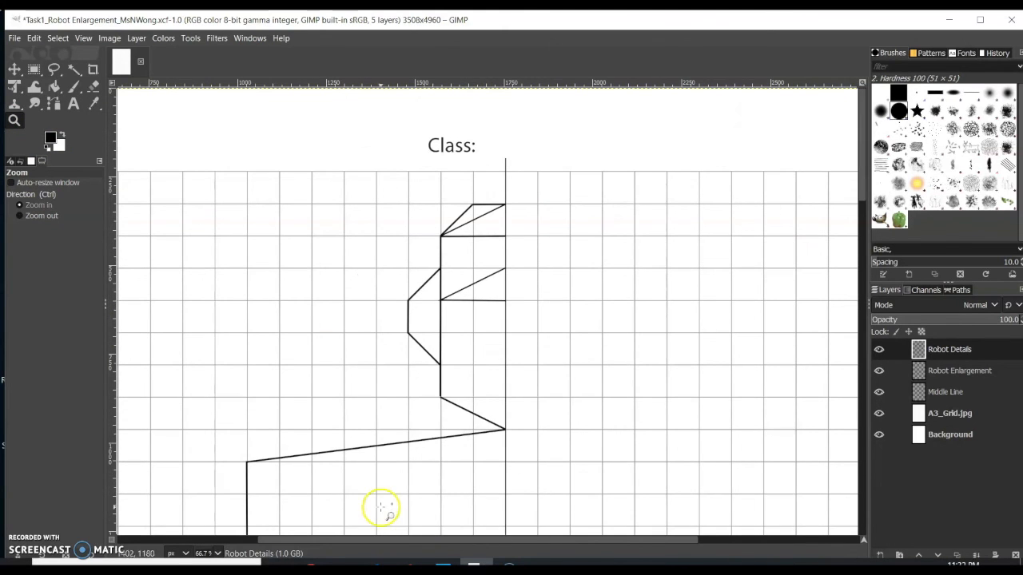
mouse_move(444, 564)
click(497, 512)
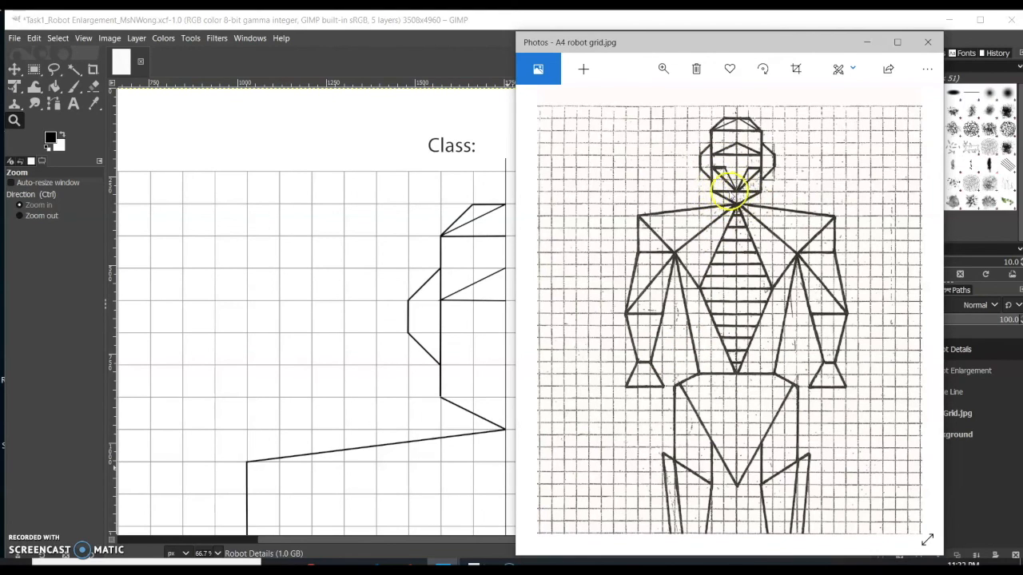
shift+click(441, 397)
key(ctrl+z)
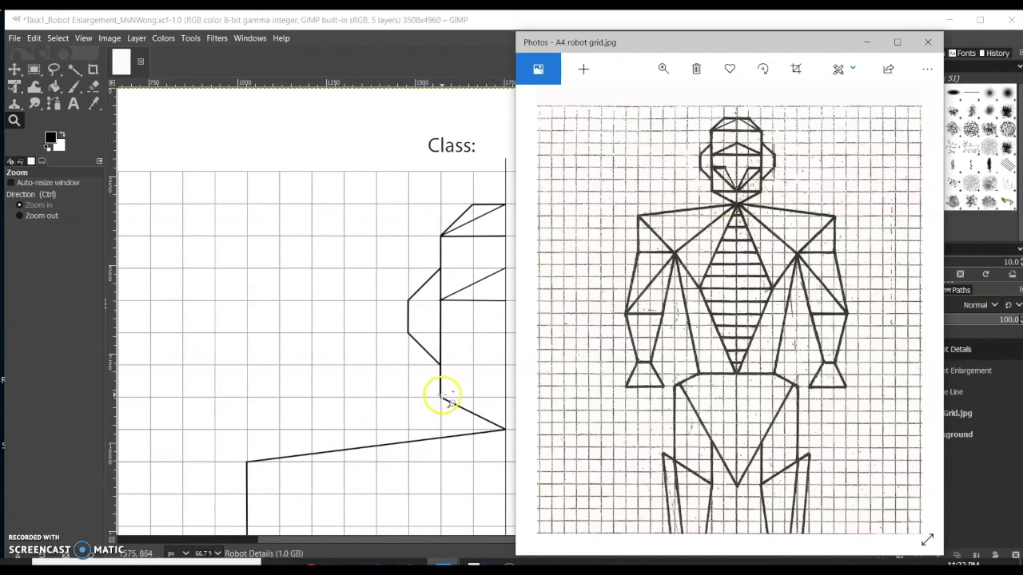
click(441, 397)
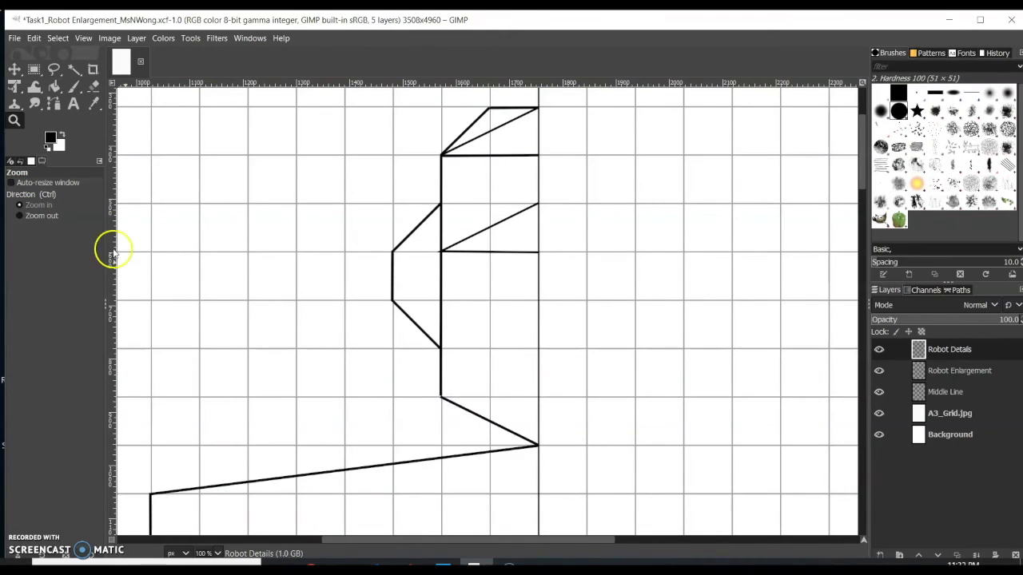
- Run a horizontal path from the head's lower corner two squares right to the middle line, and stroke it
click(53, 104)
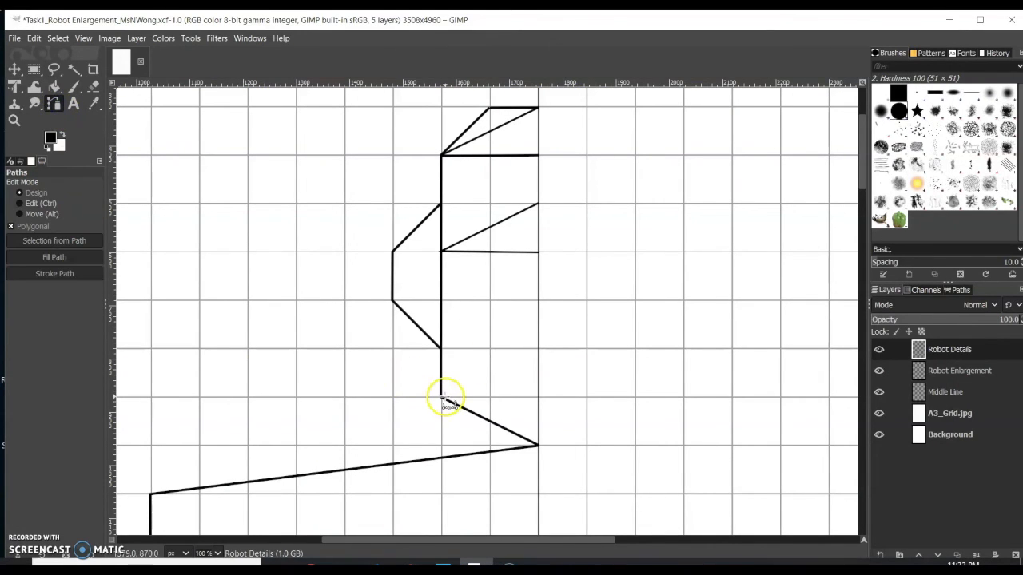
click(440, 398)
click(539, 398)
click(54, 274)
click(133, 375)
- Following the A4 drawing, run a path from the head side, two squares above its lower corner, one square right to the chin centre; stroke 4 px
mouse_move(474, 566)
click(526, 516)
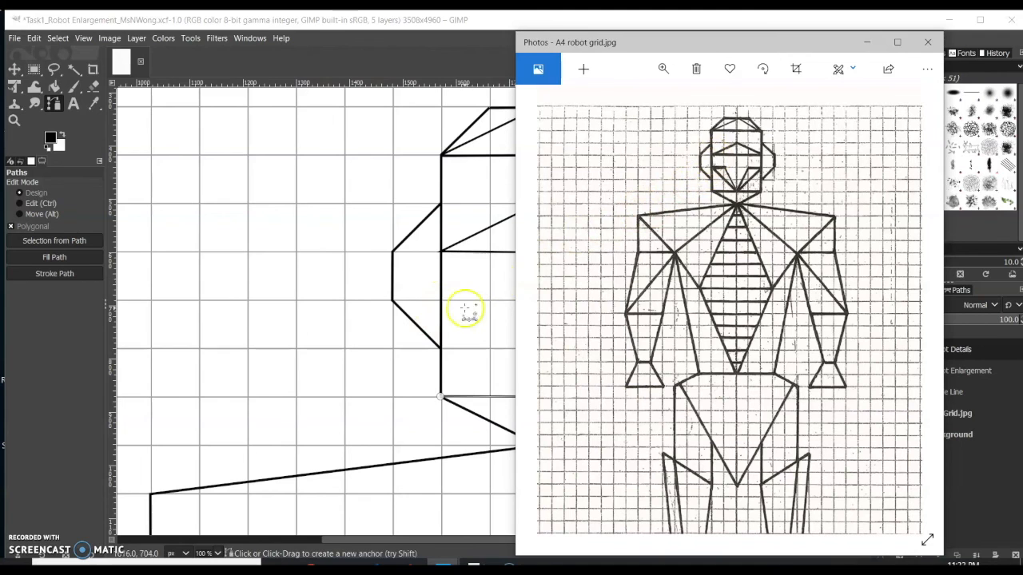
click(53, 103)
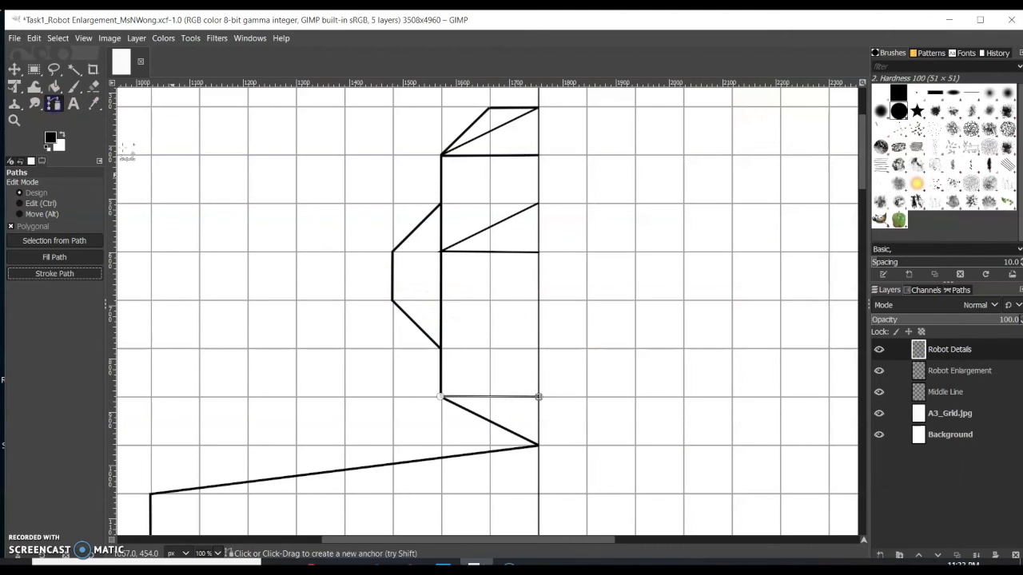
click(441, 300)
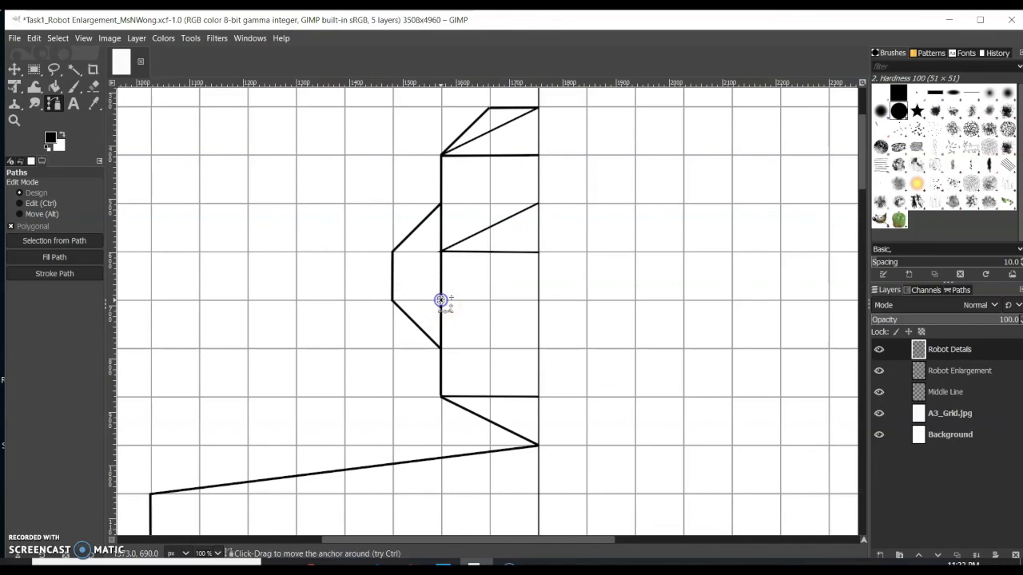
click(491, 300)
click(537, 397)
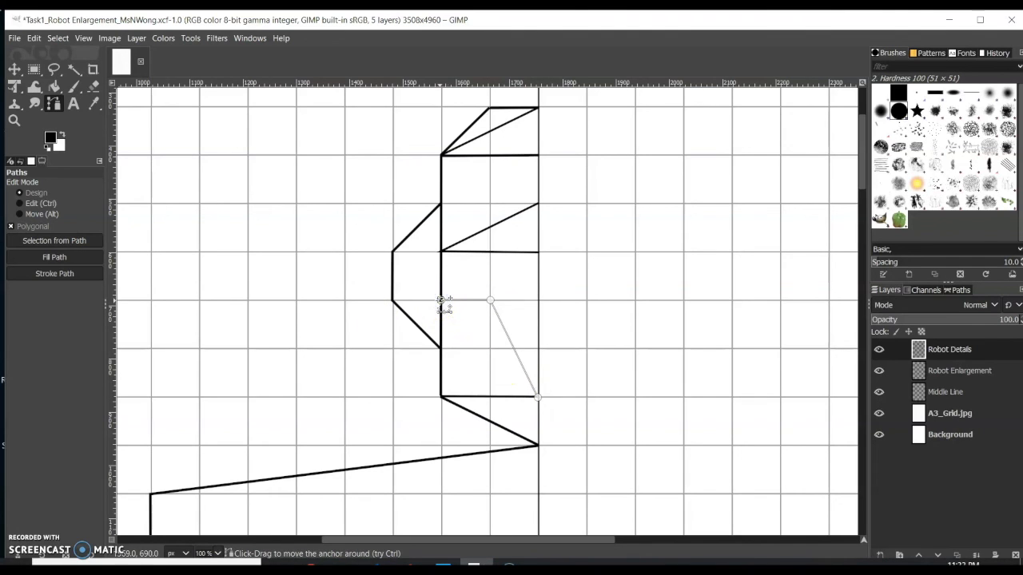
click(80, 273)
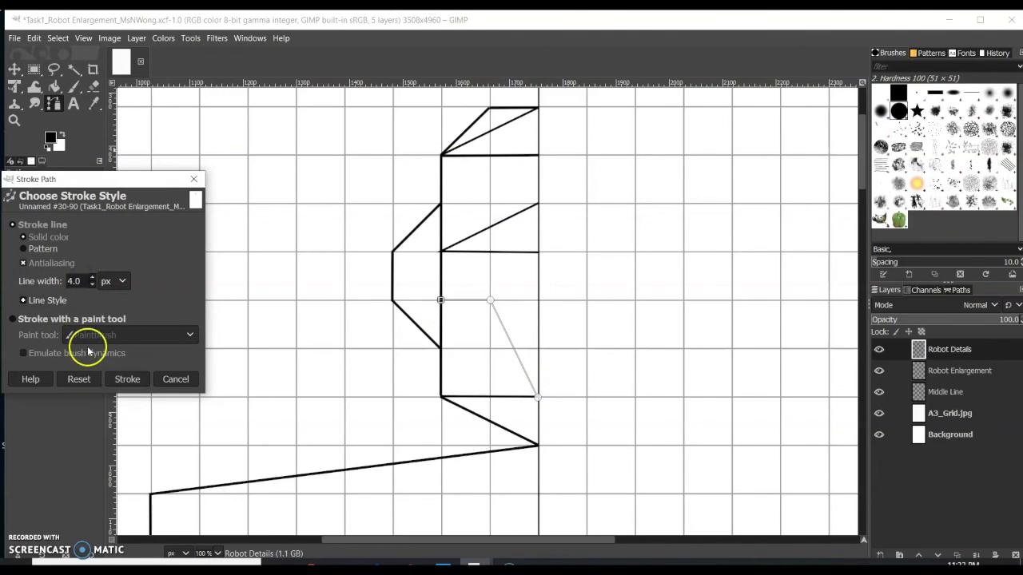
click(127, 379)
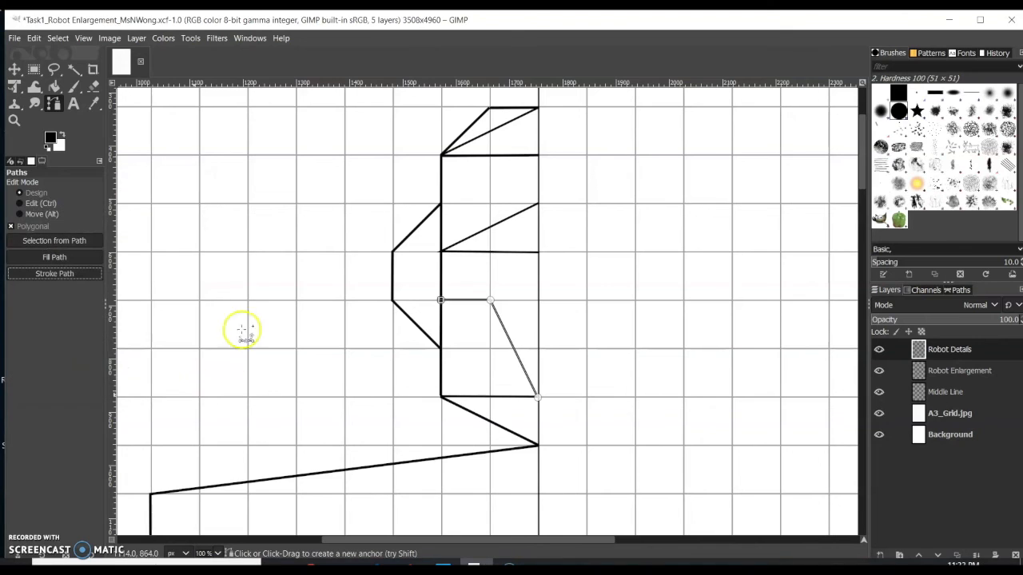
click(14, 70)
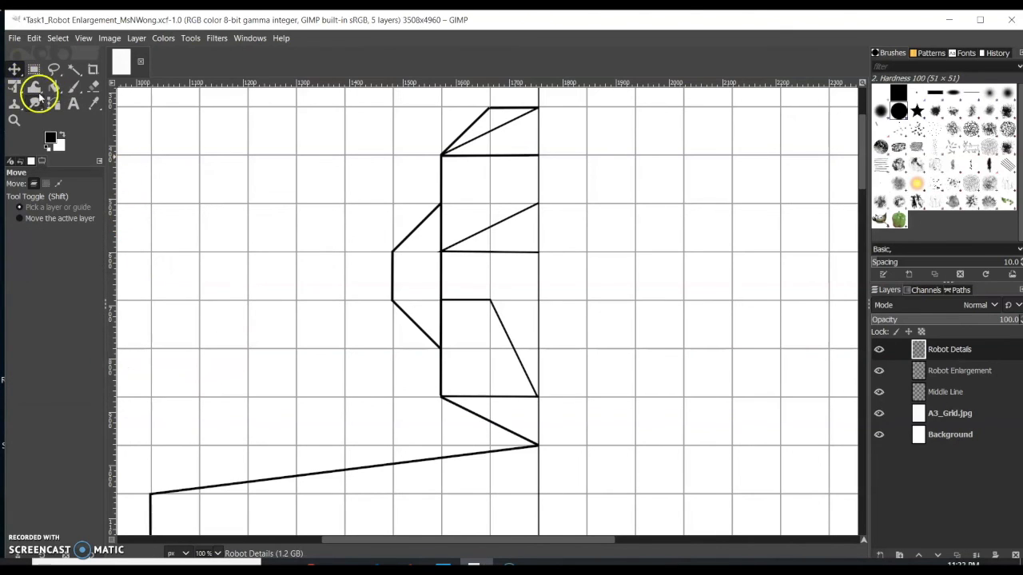
- Run a diagonal path from the head side, two squares above its lower corner, to the chin centre on the middle line; stroke it 4 px
click(54, 103)
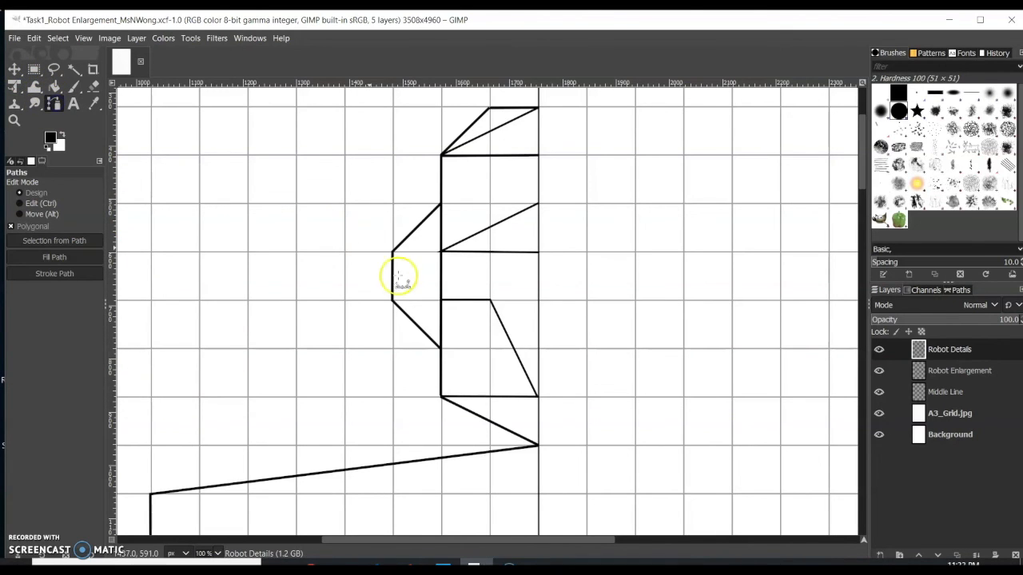
click(440, 301)
click(537, 396)
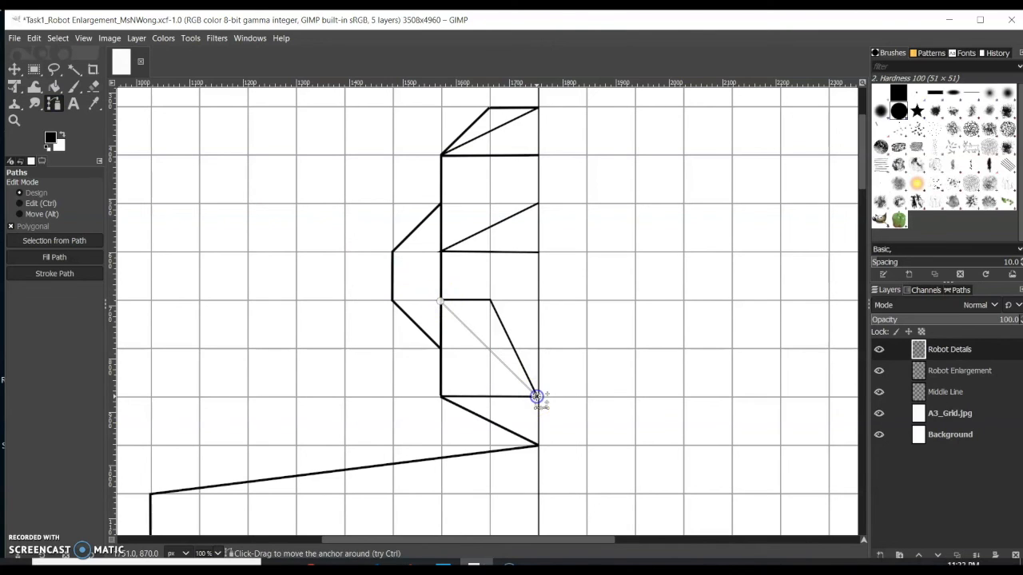
click(62, 271)
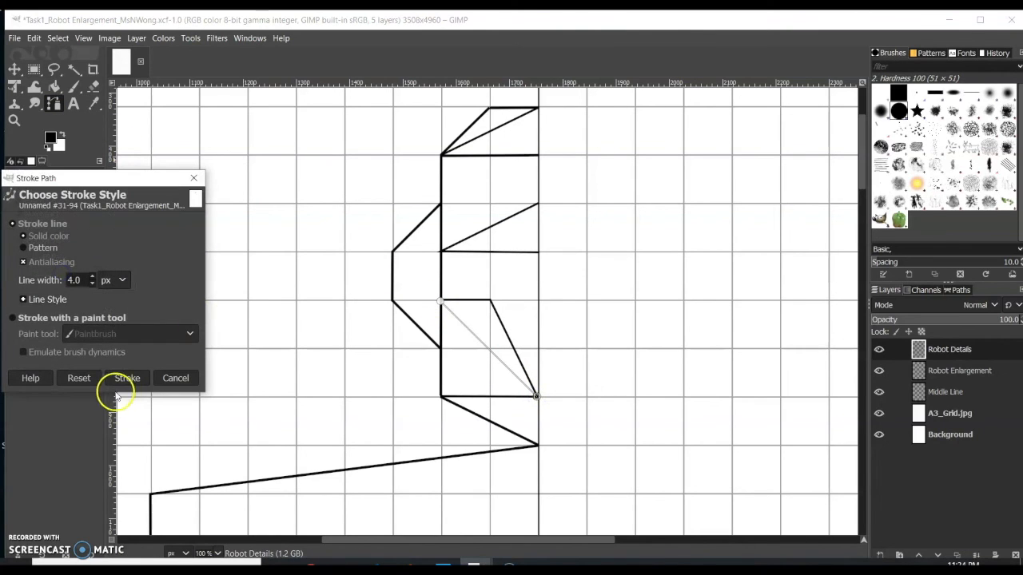
click(132, 376)
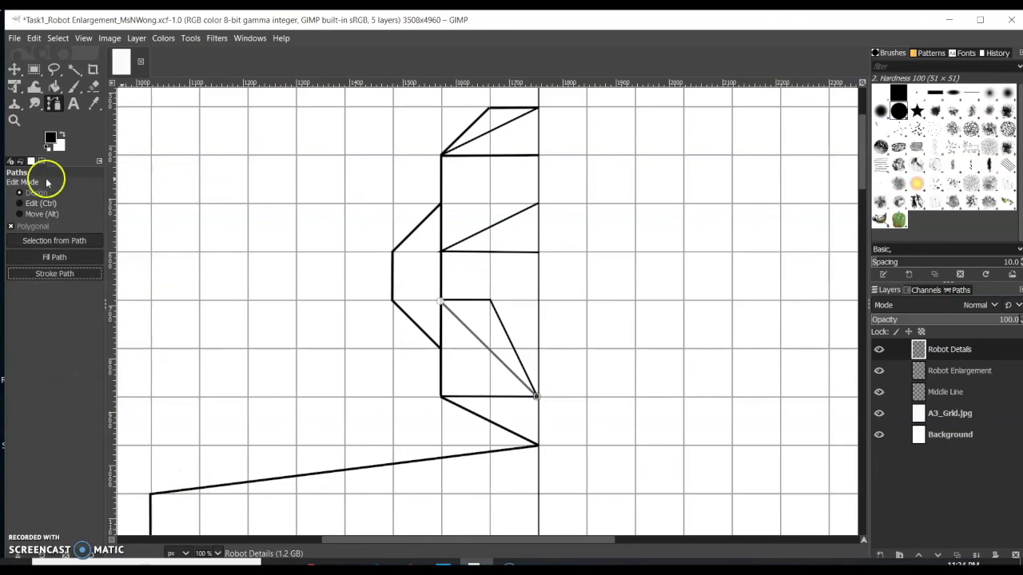
- Compare the enlarged robot's head, neck and torso with the inner lines on the A4 robot grid drawing
click(15, 69)
click(13, 120)
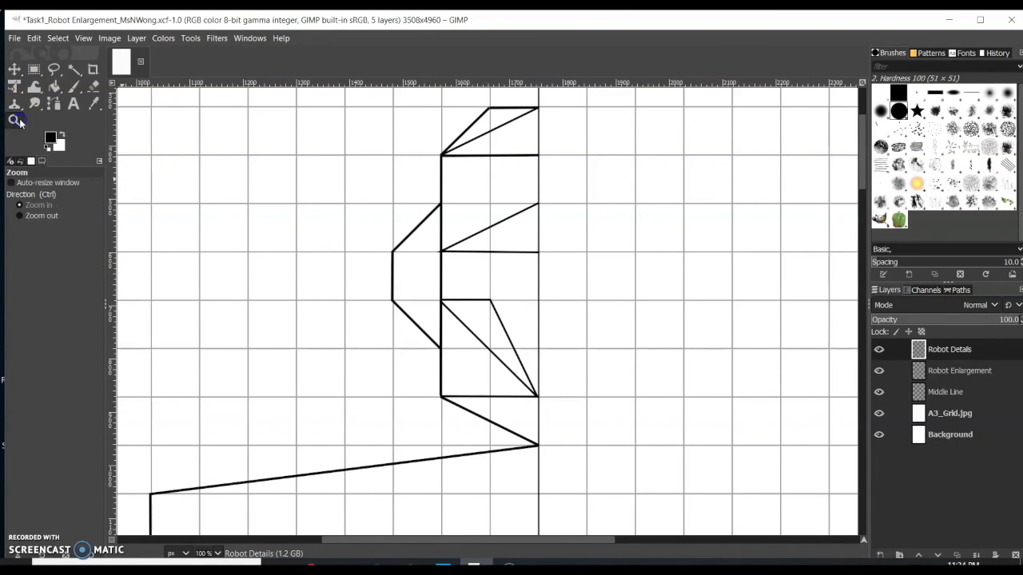
ctrl+click(386, 329)
ctrl+click(385, 330)
click(440, 565)
click(517, 532)
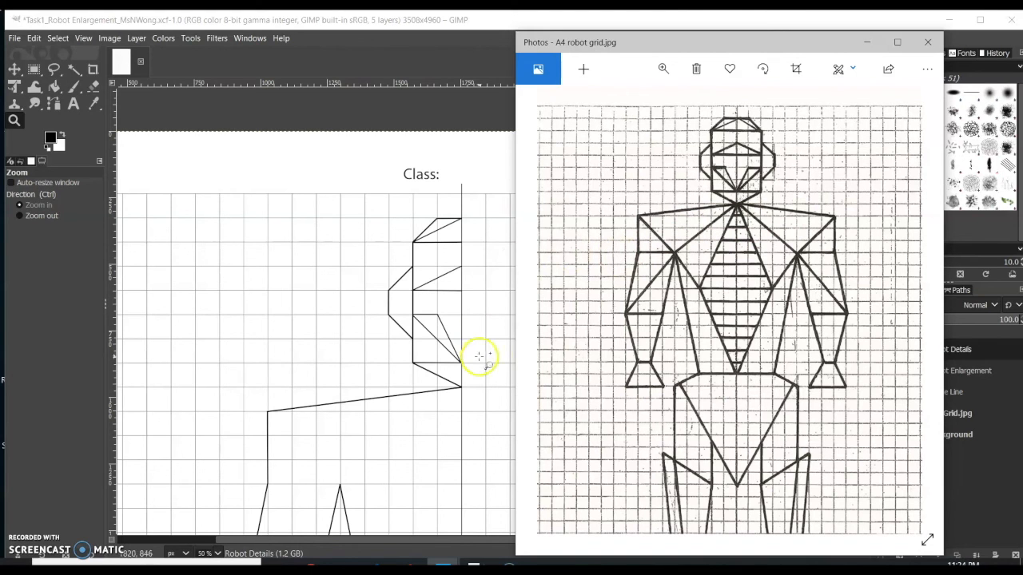
scroll(480, 364, down, 2)
scroll(480, 368, down, 5)
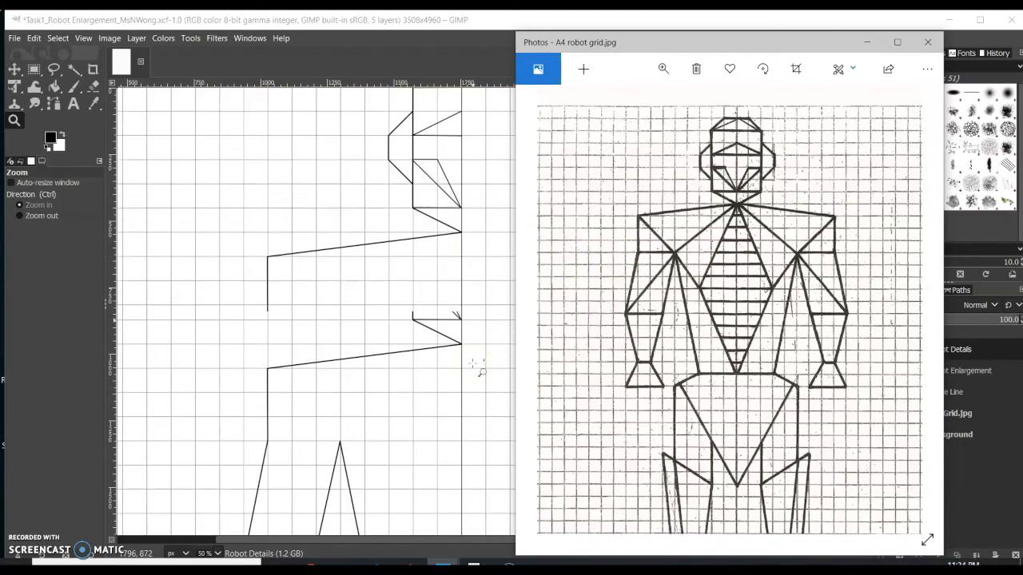
scroll(479, 368, up, 6)
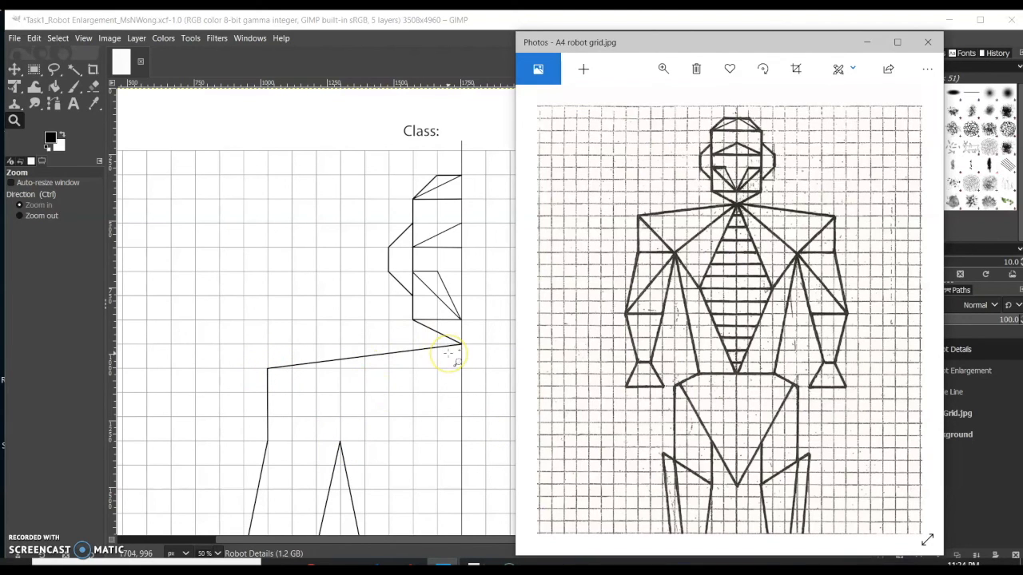
scroll(452, 356, down, 3)
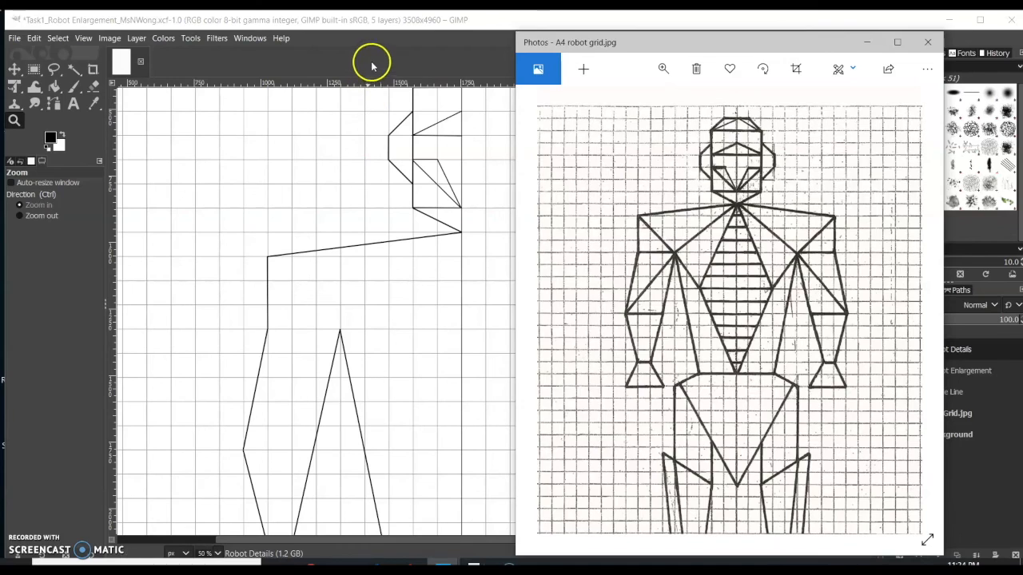
- Return to the enlargement image and save it to its existing XCF file
click(372, 64)
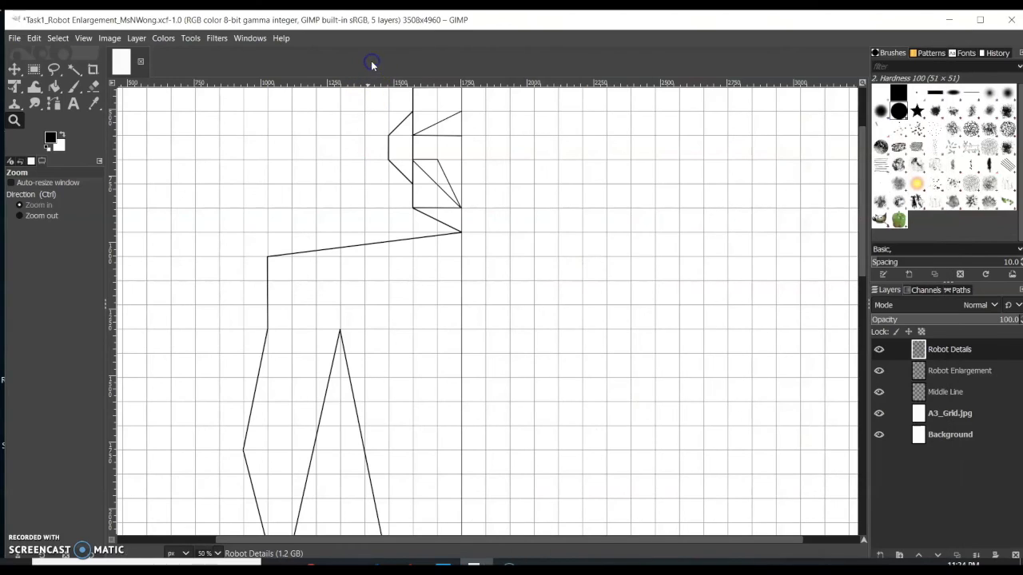
click(14, 37)
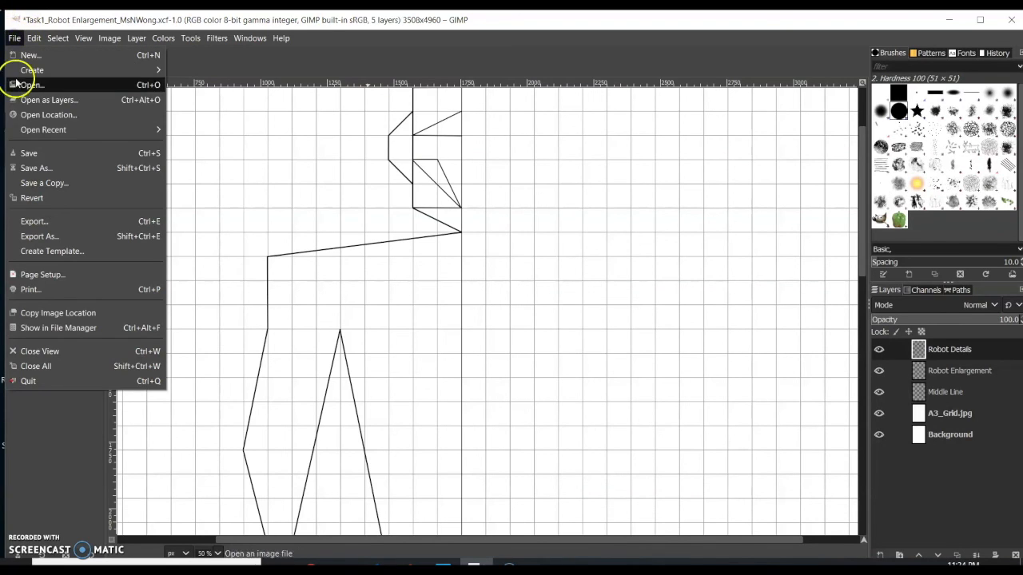
click(28, 154)
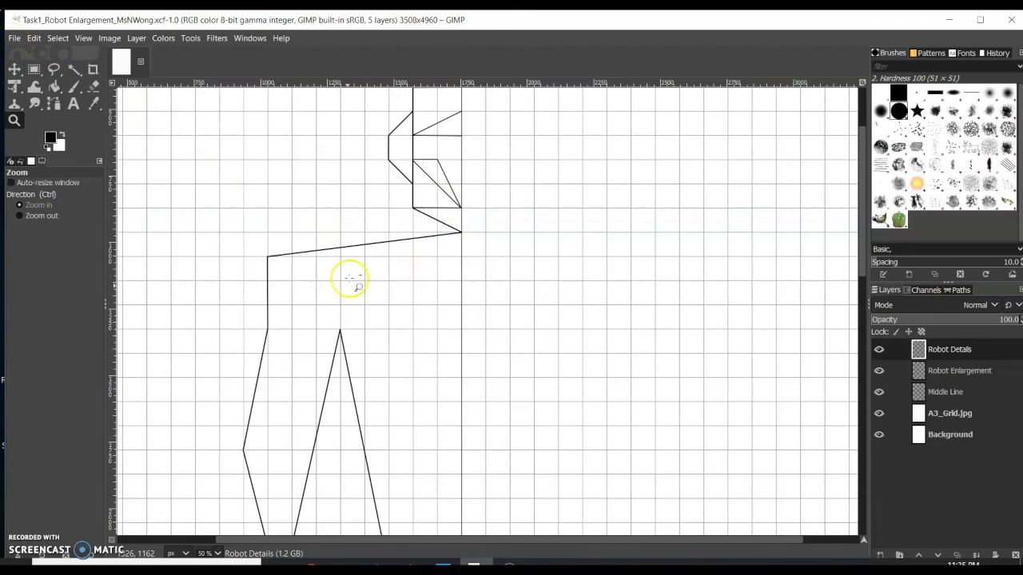
- Start exporting the enlargement image, with the Desktop as the destination folder and the file name kept
click(14, 38)
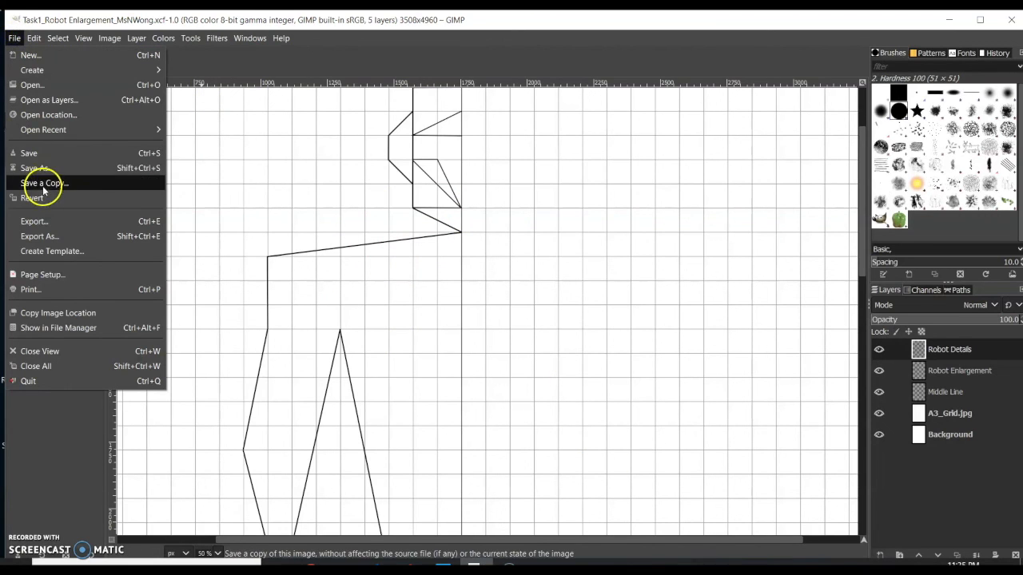
click(46, 226)
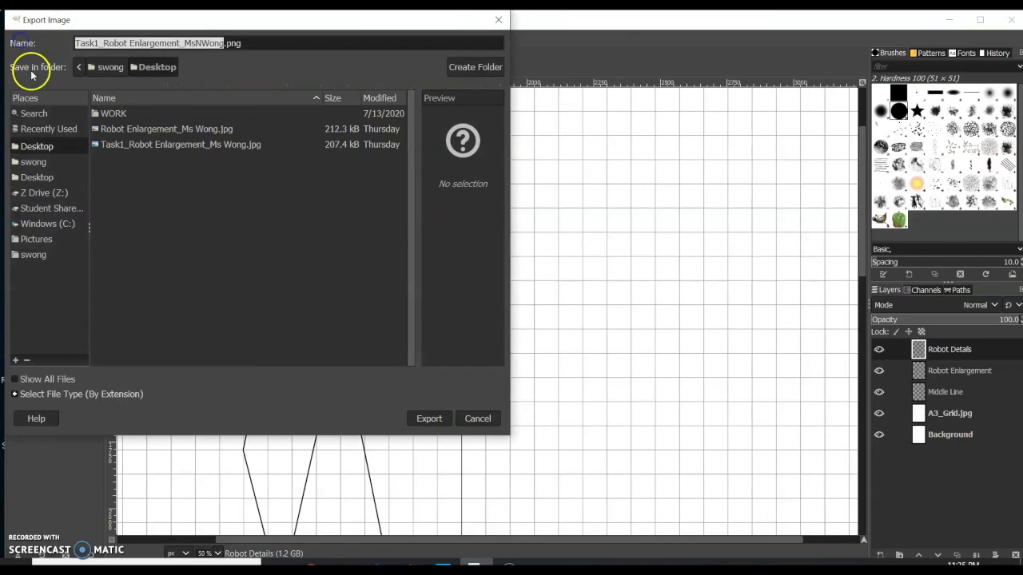
click(50, 147)
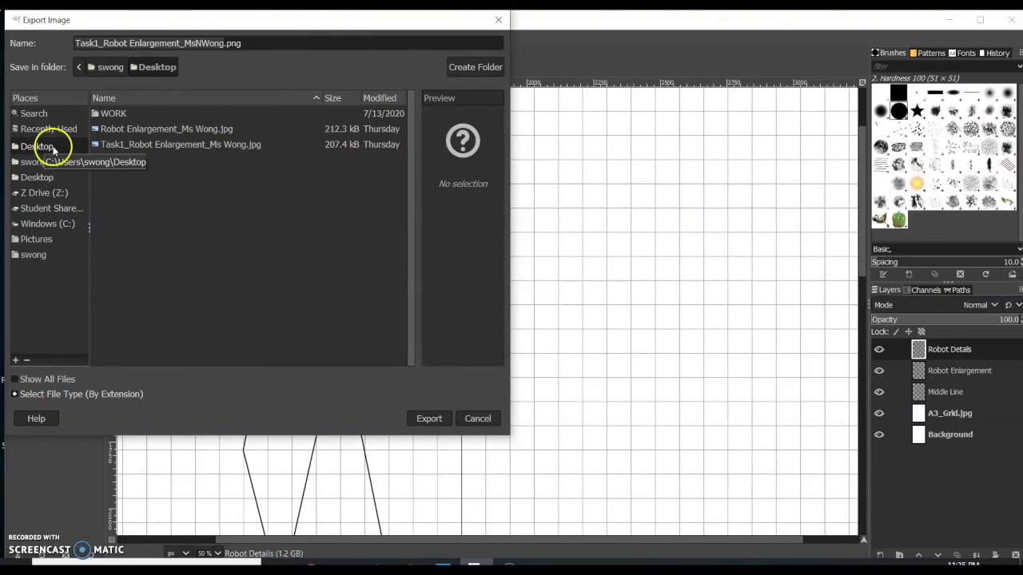
click(53, 148)
click(169, 41)
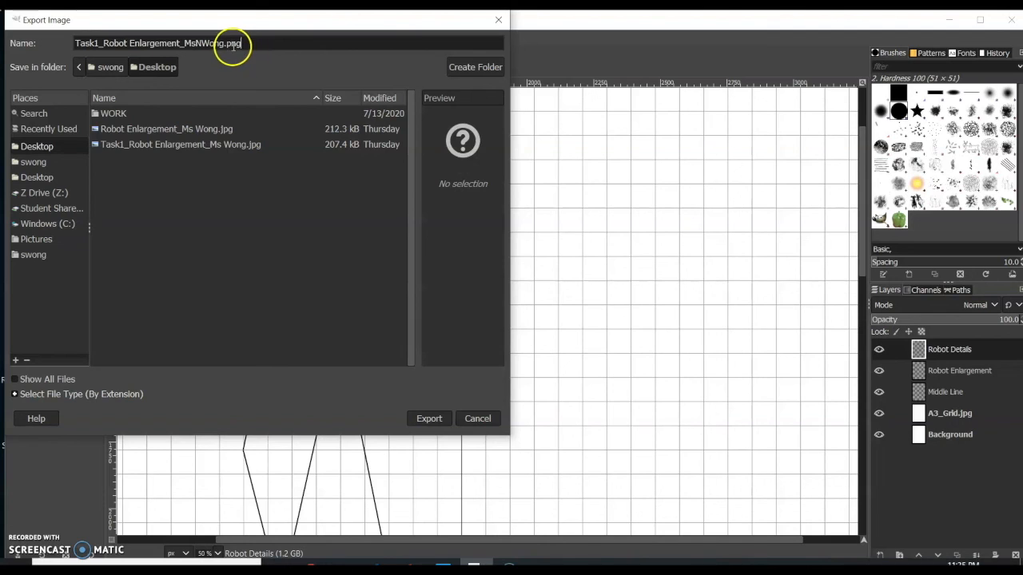
- Set the export file type to JPEG image and export the enlargement with the default JPEG options
click(69, 395)
scroll(121, 348, down, 5)
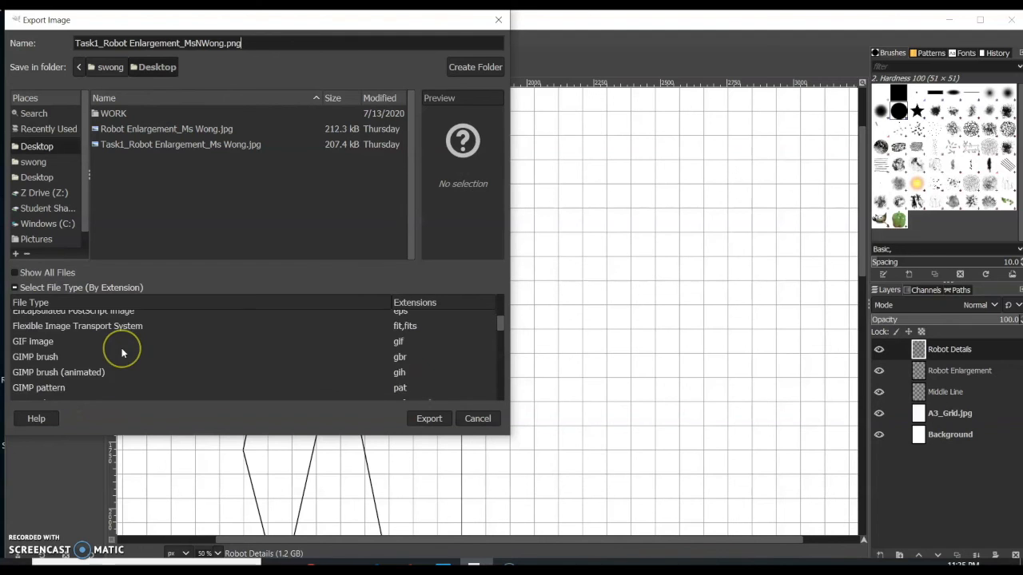
scroll(122, 347, down, 5)
scroll(122, 348, up, 2)
scroll(121, 348, up, 4)
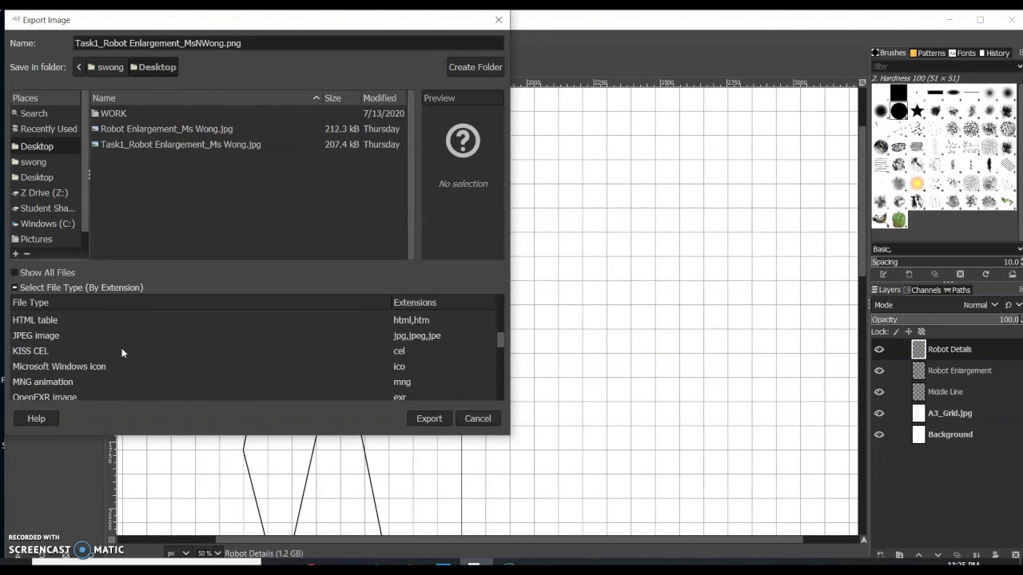
click(45, 335)
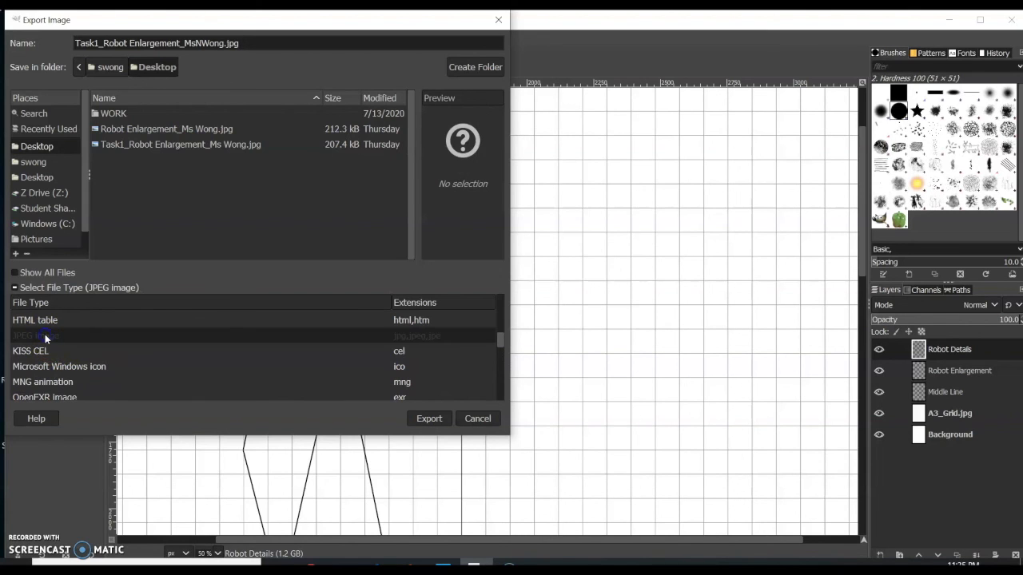
click(432, 422)
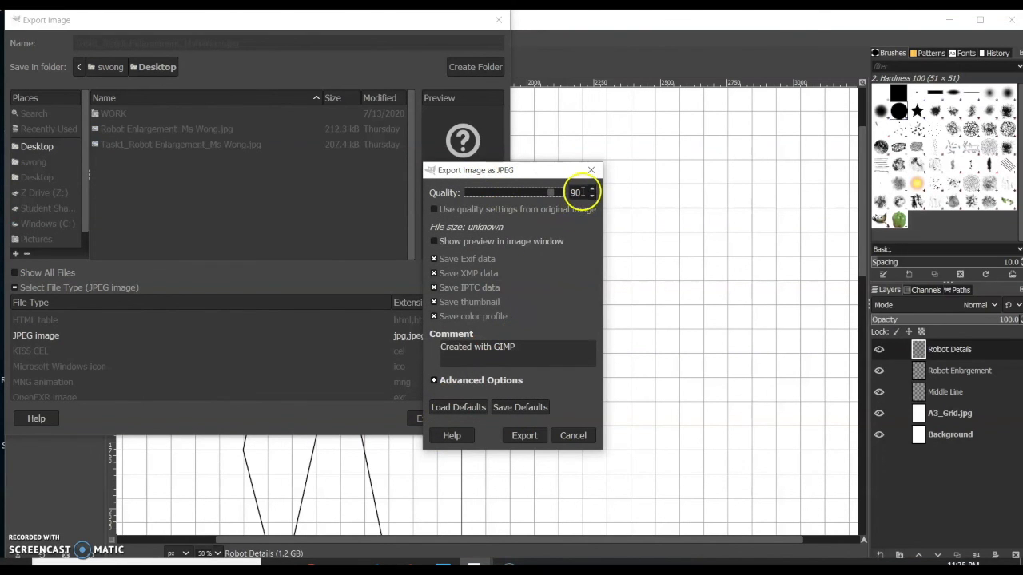
click(524, 435)
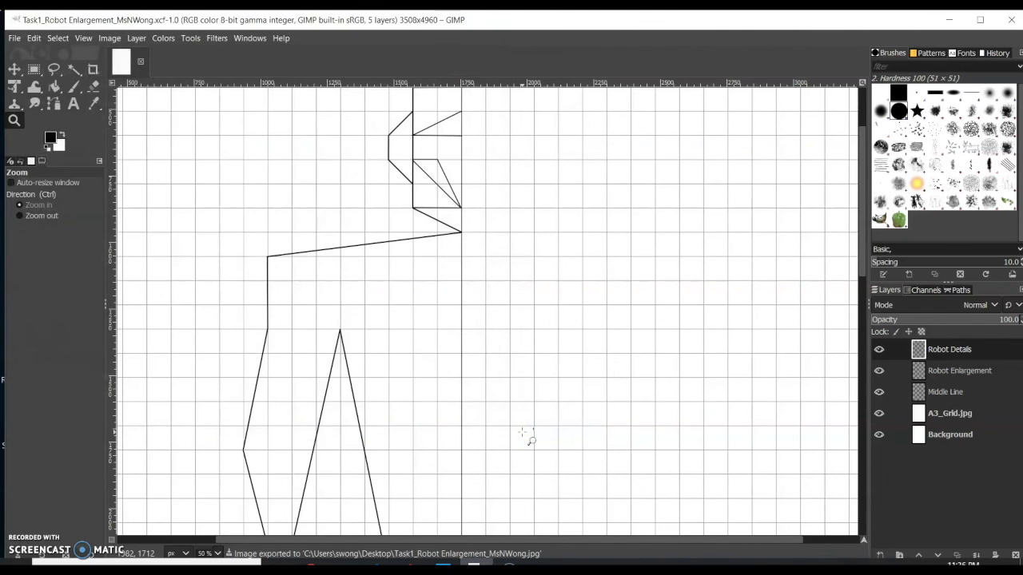
- Switch to File Explorer and select the newly exported Task1 Robot Enlargement JPG in the Desktop folder
click(345, 564)
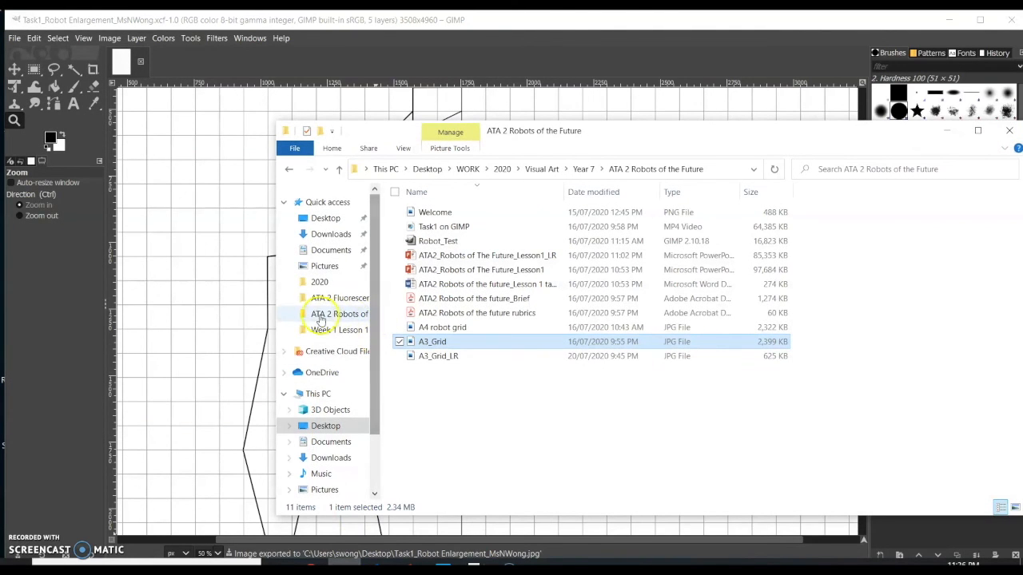
click(323, 221)
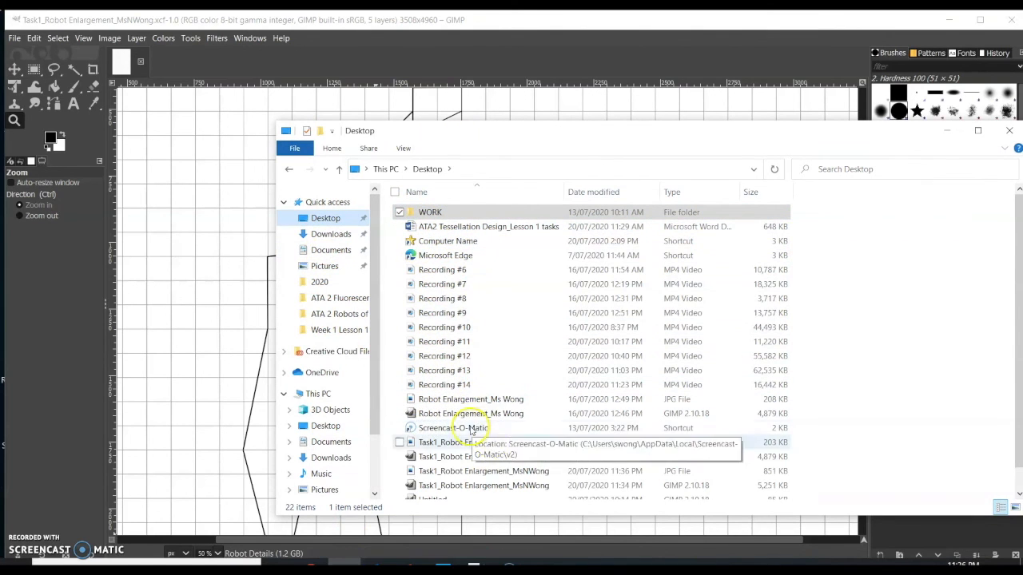
scroll(522, 473, down, 1)
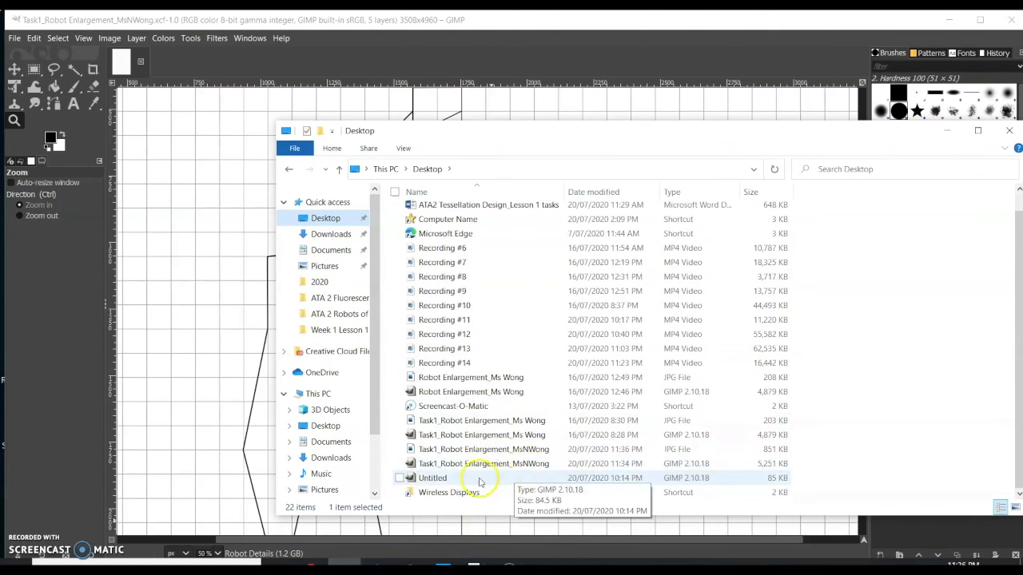
click(501, 452)
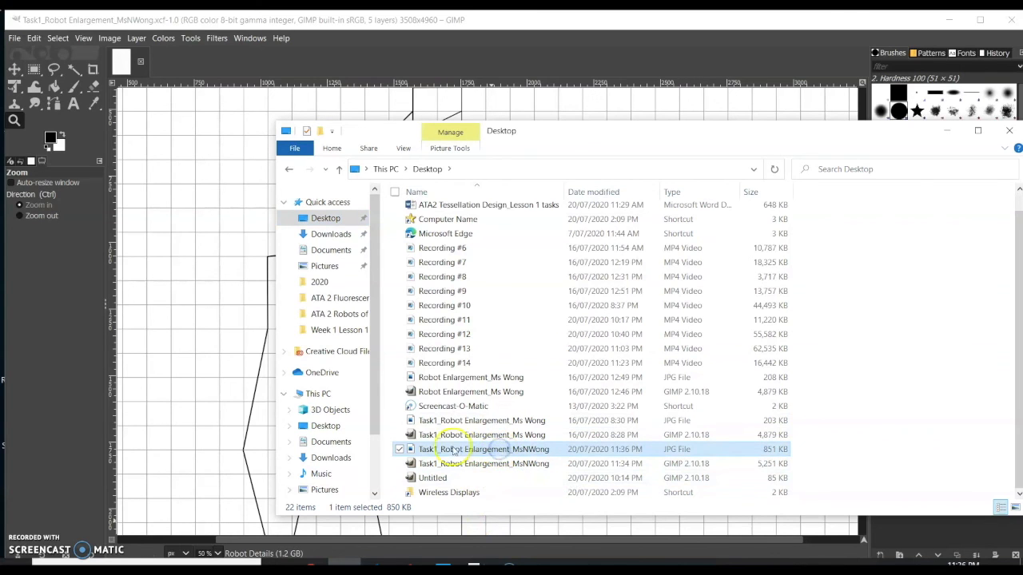